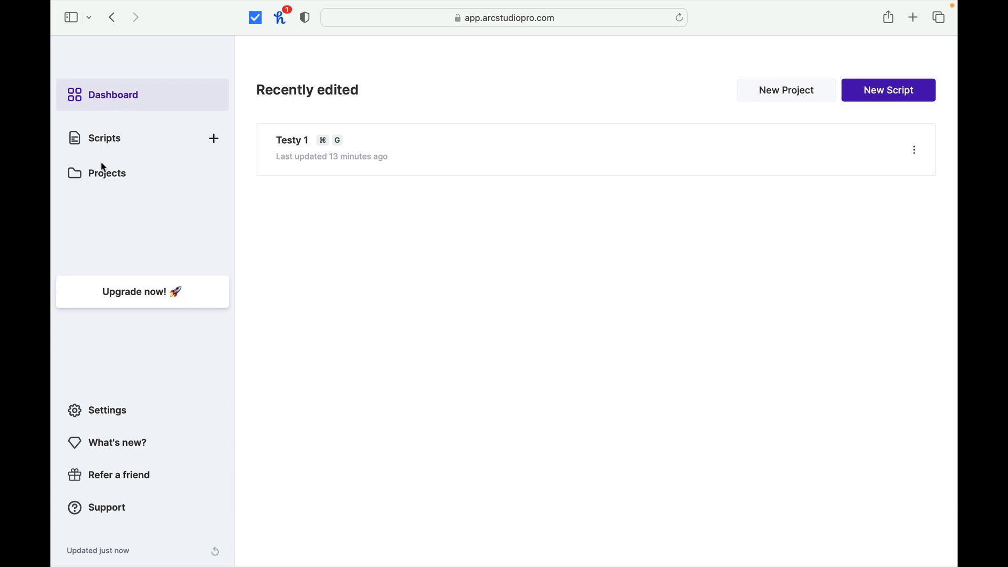
Step: Open the settings, review the script font choices in the writing preferences, and turn on the word count display
{"action": "left_click", "coordinate": [117, 413]}
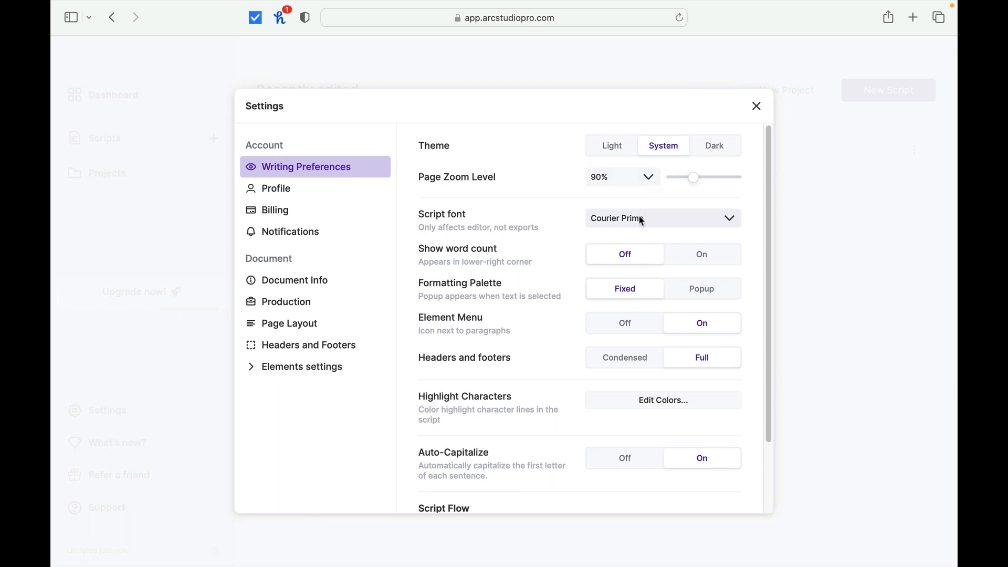
{"action": "left_click", "coordinate": [729, 220]}
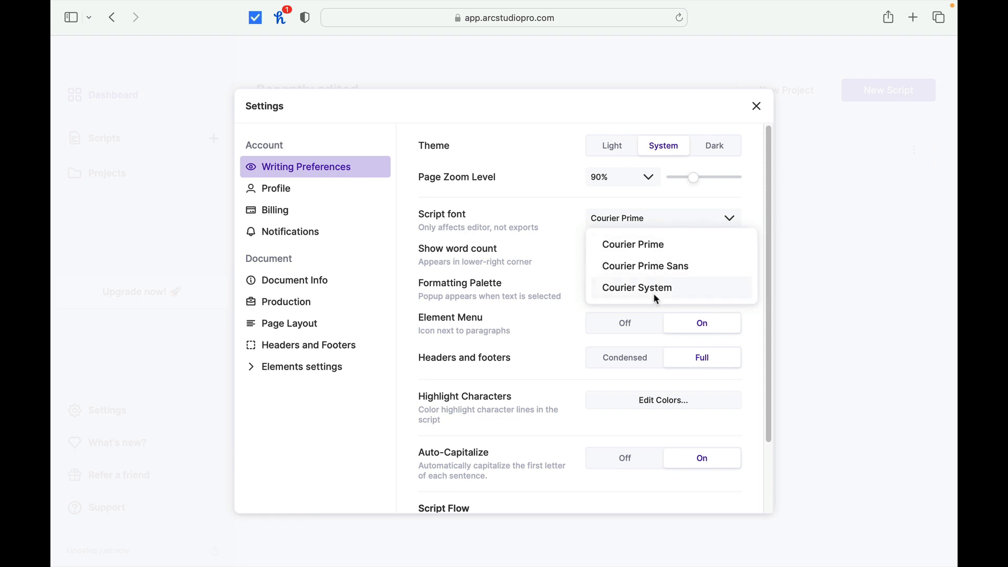
{"action": "left_click", "coordinate": [759, 214]}
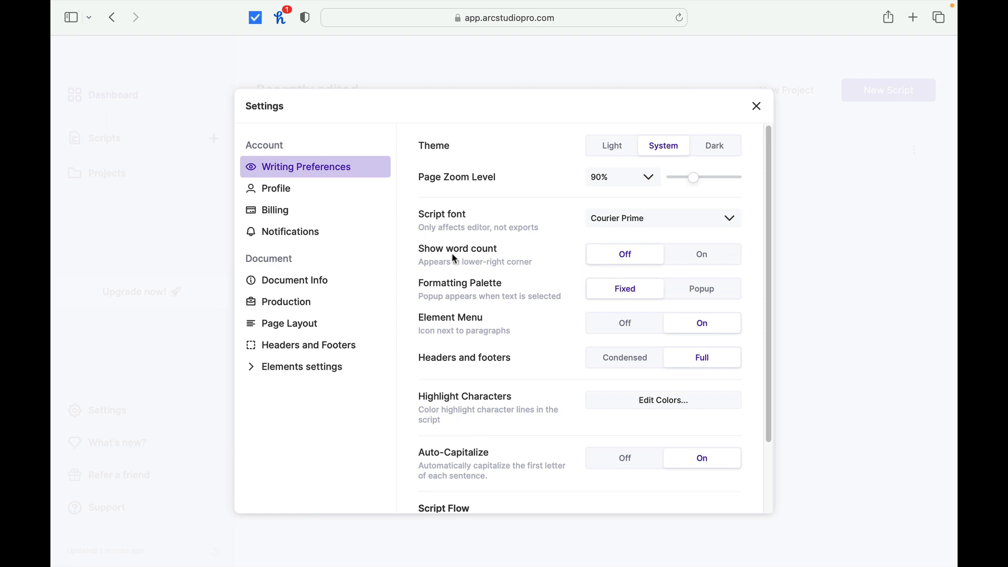
{"action": "left_click", "coordinate": [709, 256]}
Step: Examine the Script Flow choices for the elements that follow action and dialogue, and close the settings
{"action": "left_click_drag", "start_coordinate": [768, 348], "coordinate": [766, 416]}
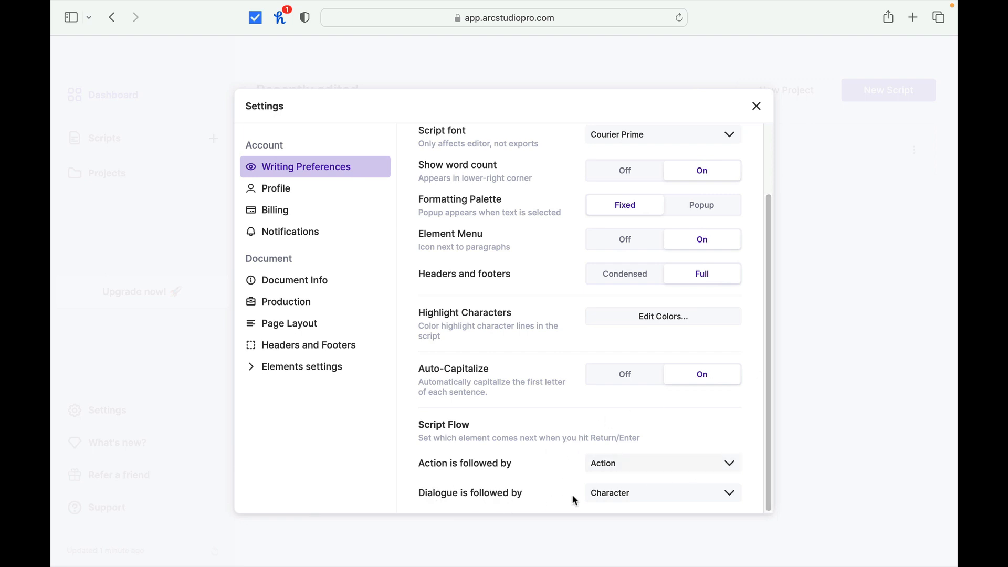
{"action": "left_click", "coordinate": [731, 466]}
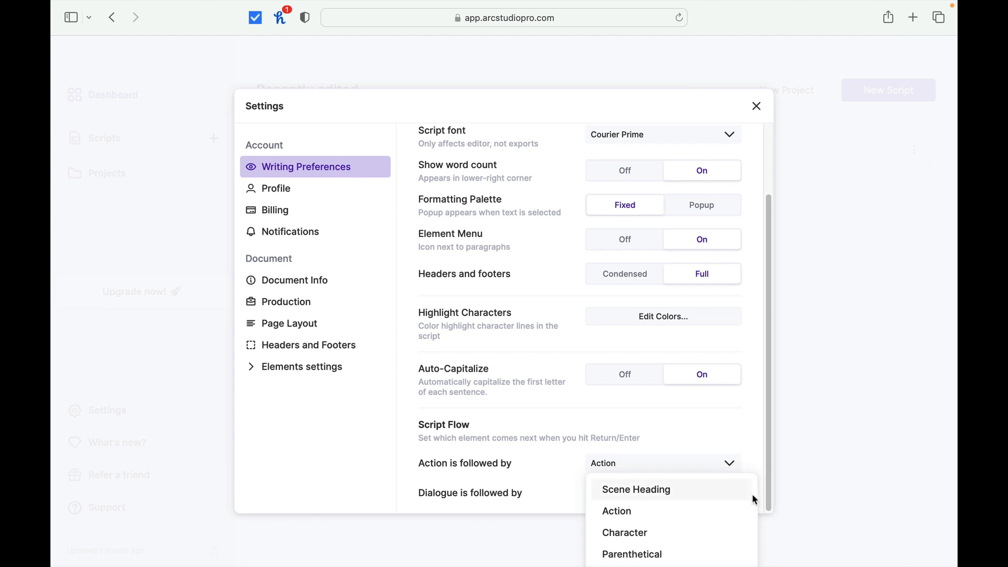
{"action": "left_click_drag", "start_coordinate": [751, 493], "coordinate": [752, 552]}
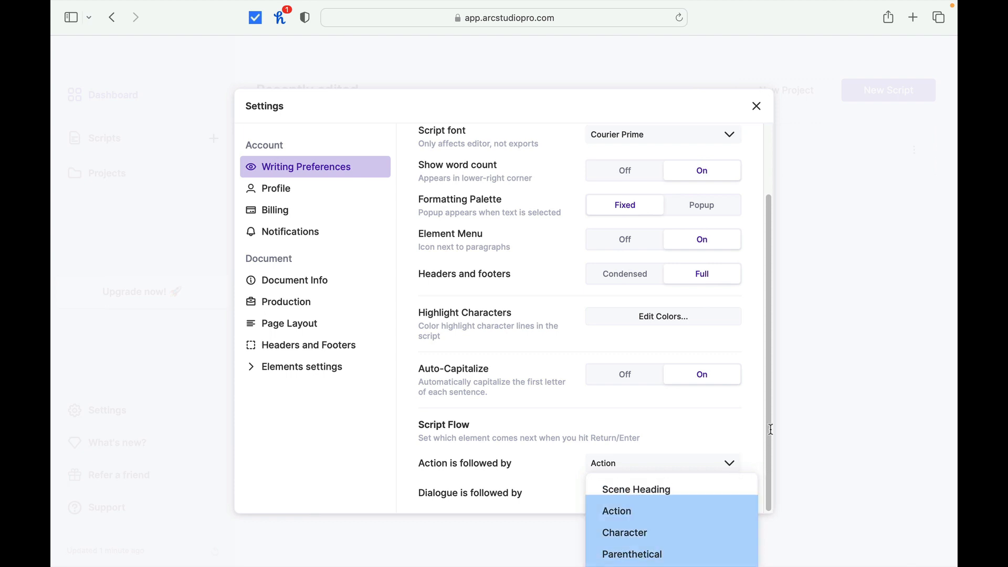
{"action": "left_click", "coordinate": [777, 454]}
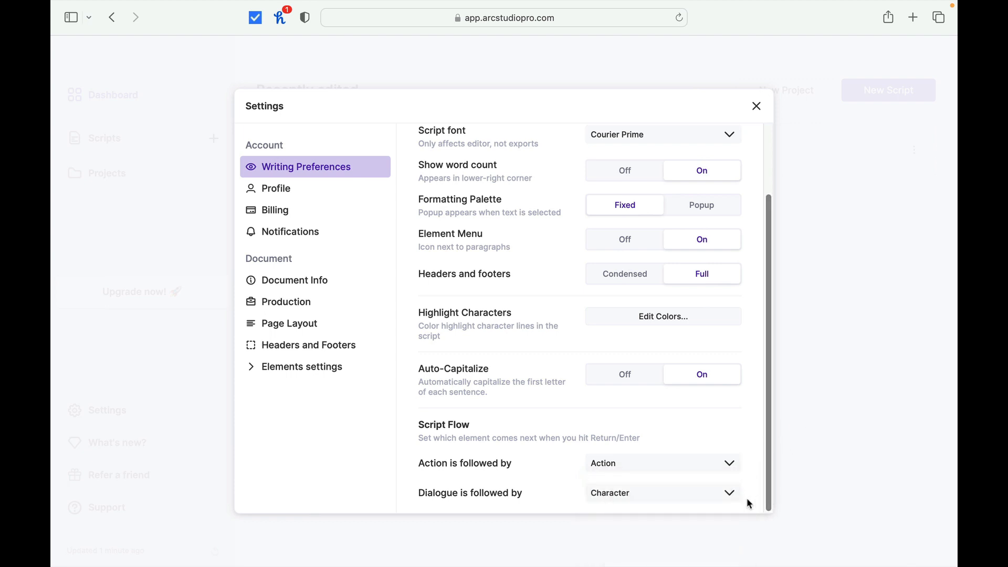
{"action": "left_click", "coordinate": [732, 493]}
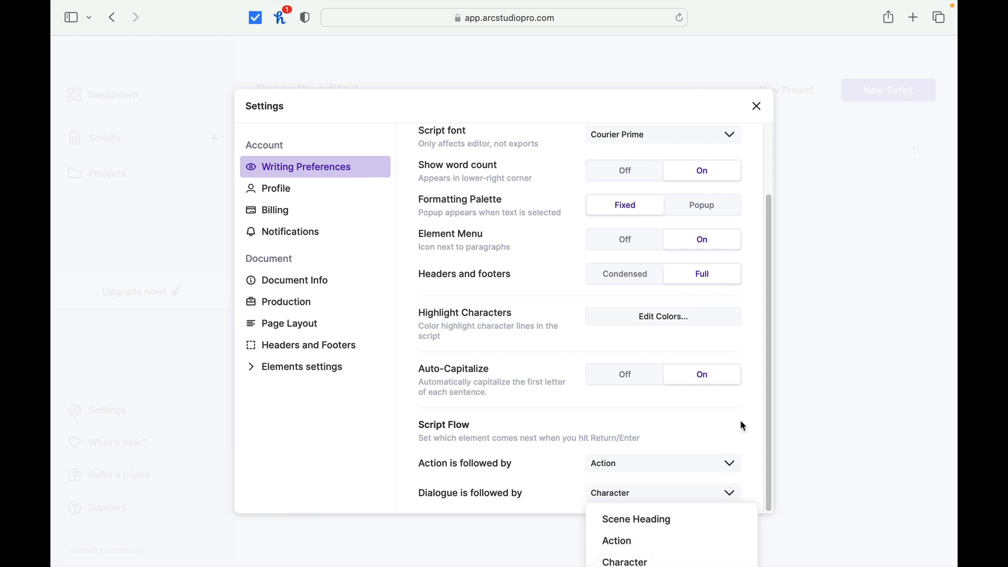
{"action": "left_click", "coordinate": [757, 106]}
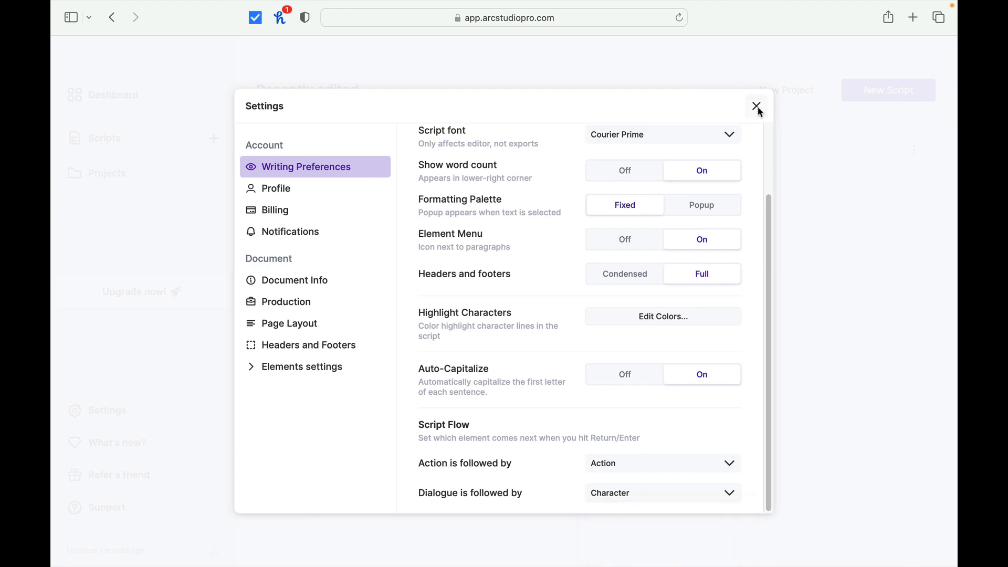
{"action": "left_click", "coordinate": [757, 106]}
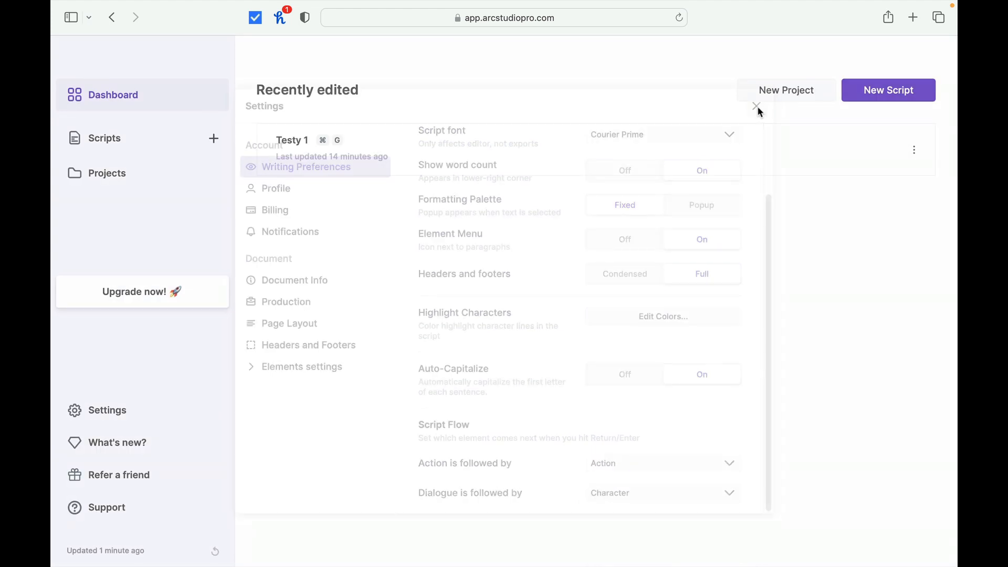
Step: Reopen the settings and recheck the Script Flow options for what follows action and dialogue
{"action": "left_click", "coordinate": [118, 411]}
{"action": "left_click", "coordinate": [117, 410]}
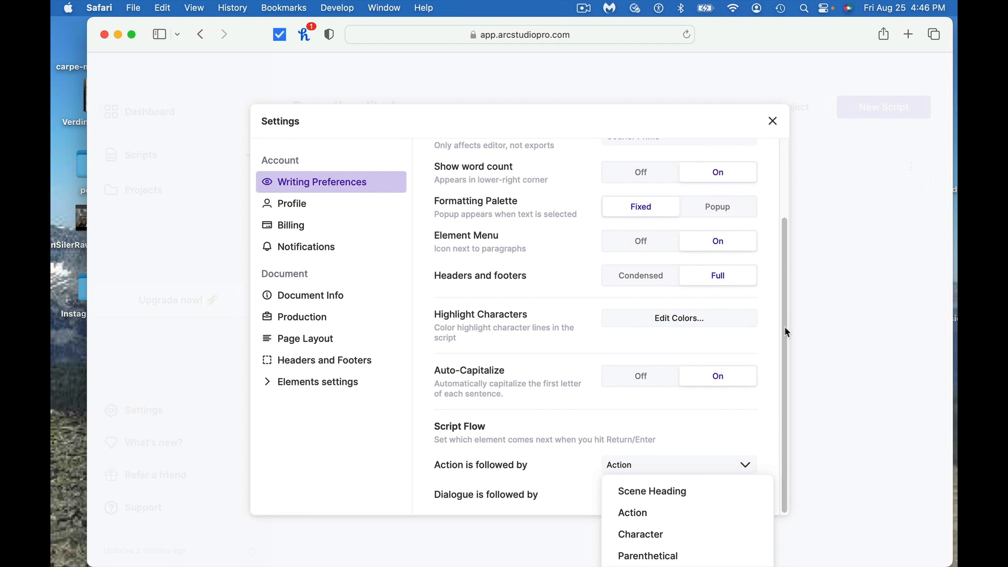
{"action": "left_click", "coordinate": [787, 389]}
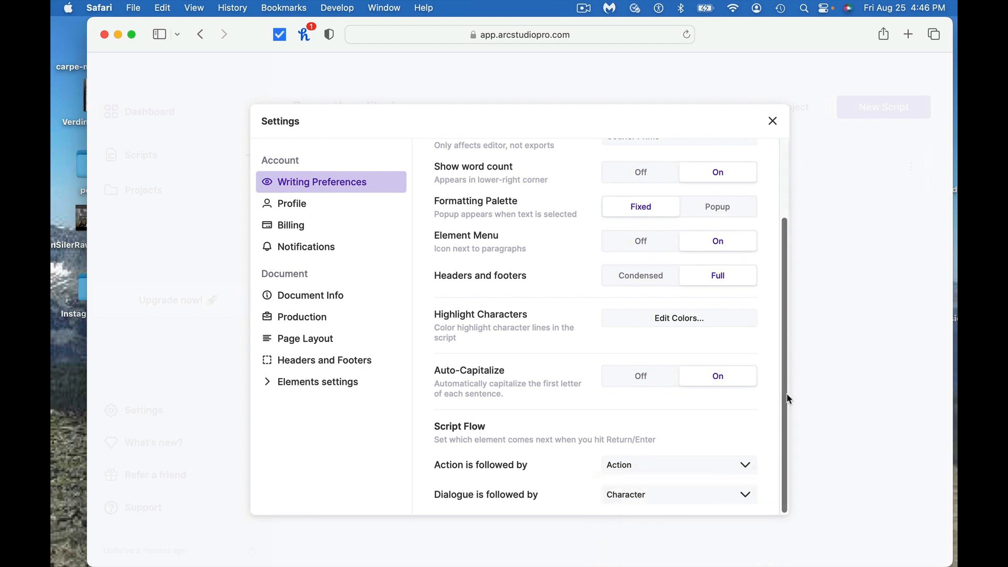
{"action": "left_click", "coordinate": [741, 495]}
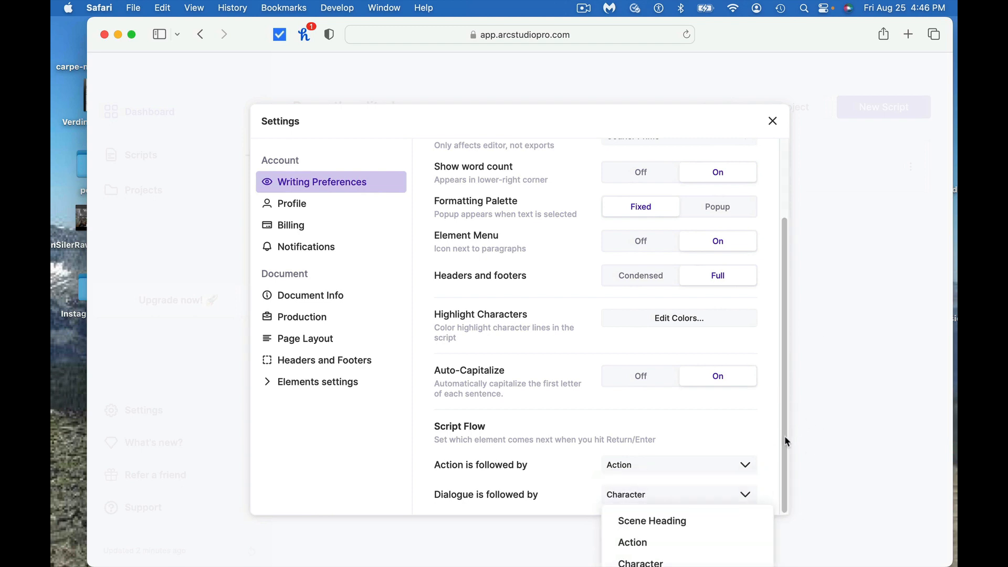
{"action": "left_click", "coordinate": [911, 507]}
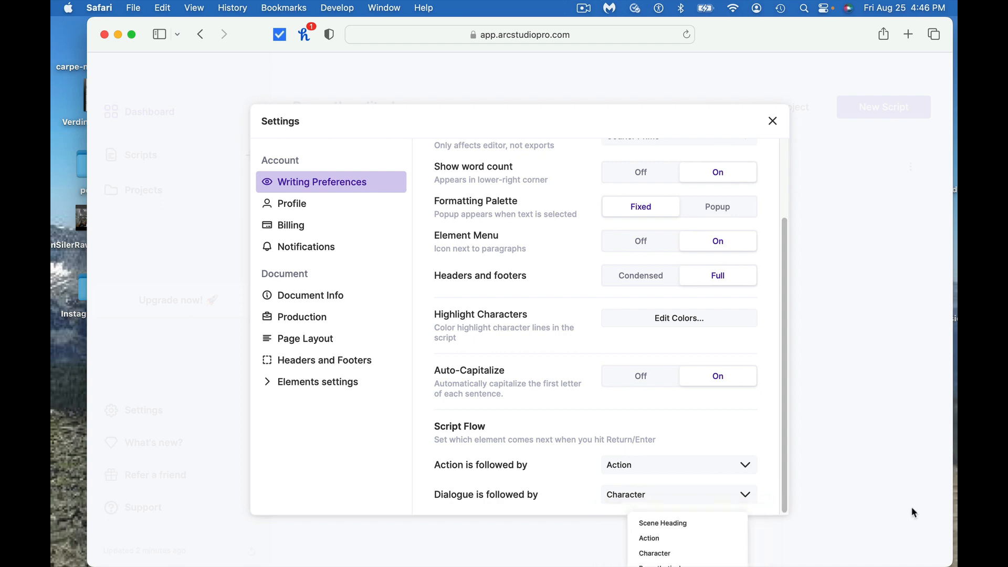
{"action": "left_click", "coordinate": [751, 494]}
{"action": "left_click", "coordinate": [751, 494]}
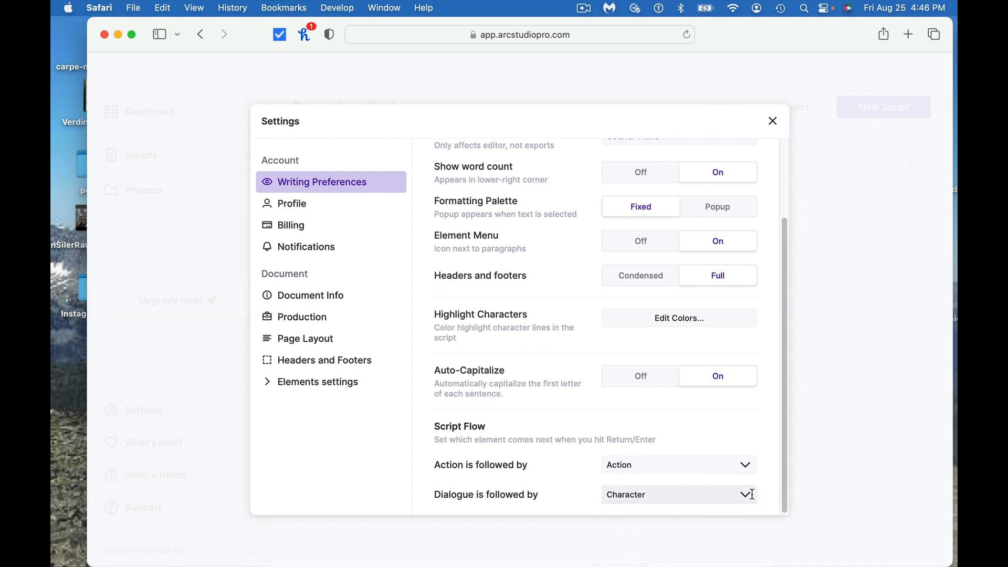
{"action": "left_click", "coordinate": [750, 466]}
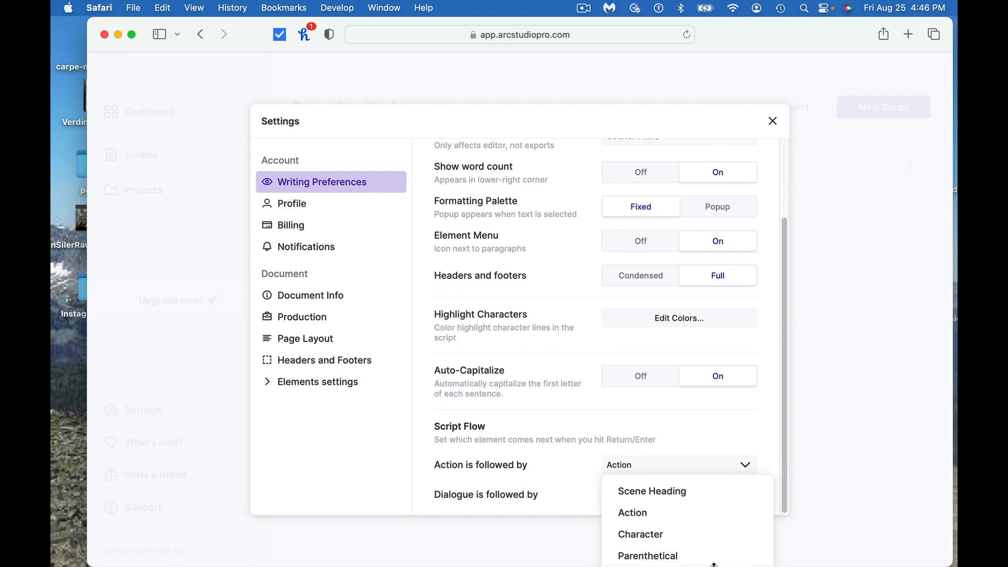
{"action": "left_click_drag", "start_coordinate": [714, 564], "coordinate": [735, 565]}
{"action": "left_click", "coordinate": [794, 429]}
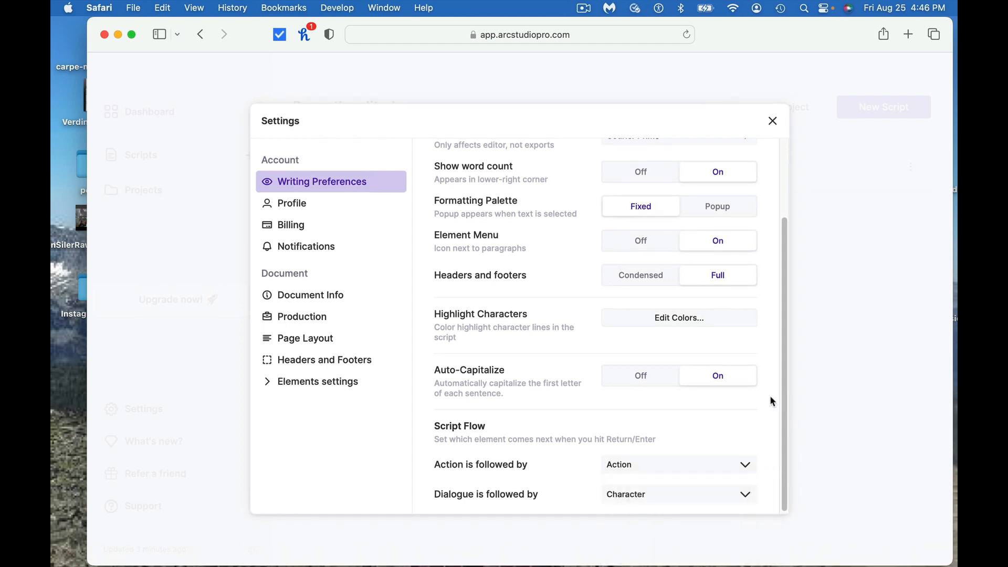
Step: Put the browser window in full screen and open the notification settings to review the writing schedule options
{"action": "left_click", "coordinate": [192, 10]}
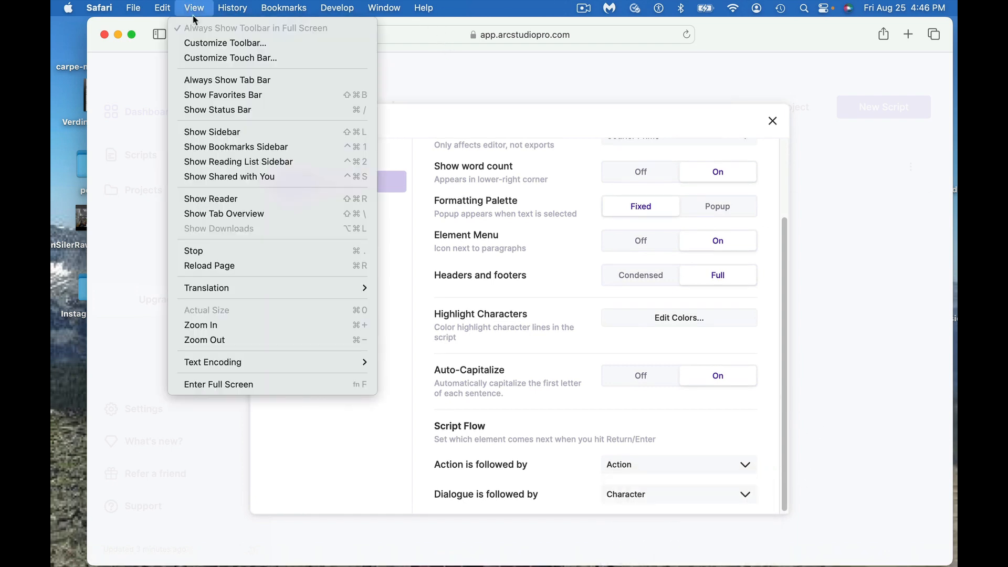
{"action": "left_click", "coordinate": [250, 384]}
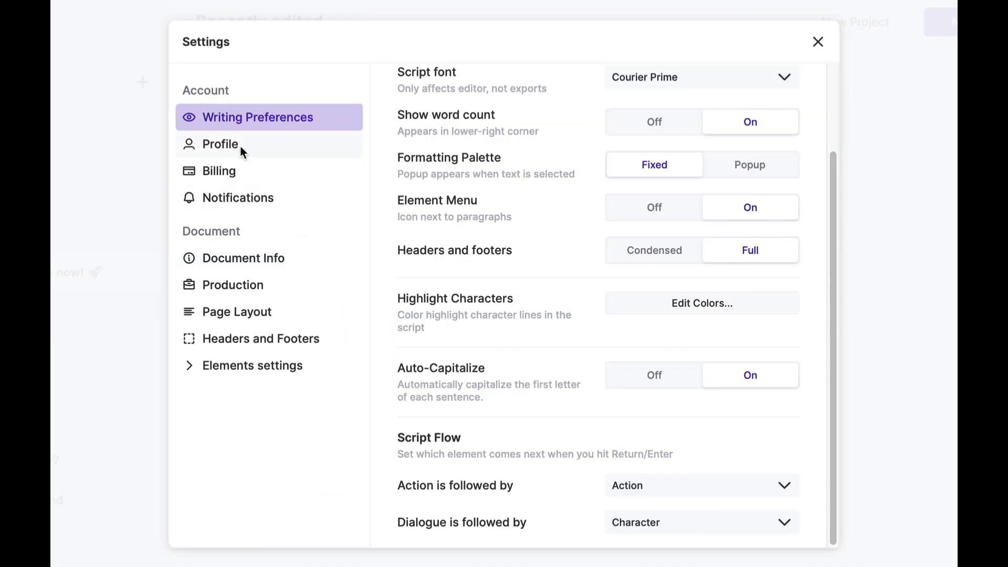
{"action": "left_click", "coordinate": [256, 194]}
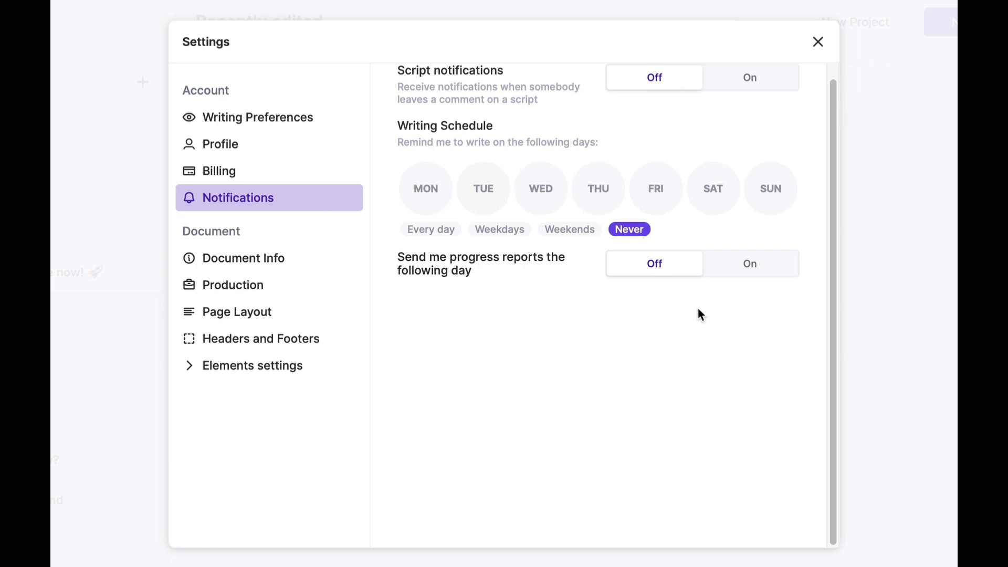
Step: Open the document info and change the Written by credit to Screenwriting Mentor
{"action": "left_click", "coordinate": [259, 259]}
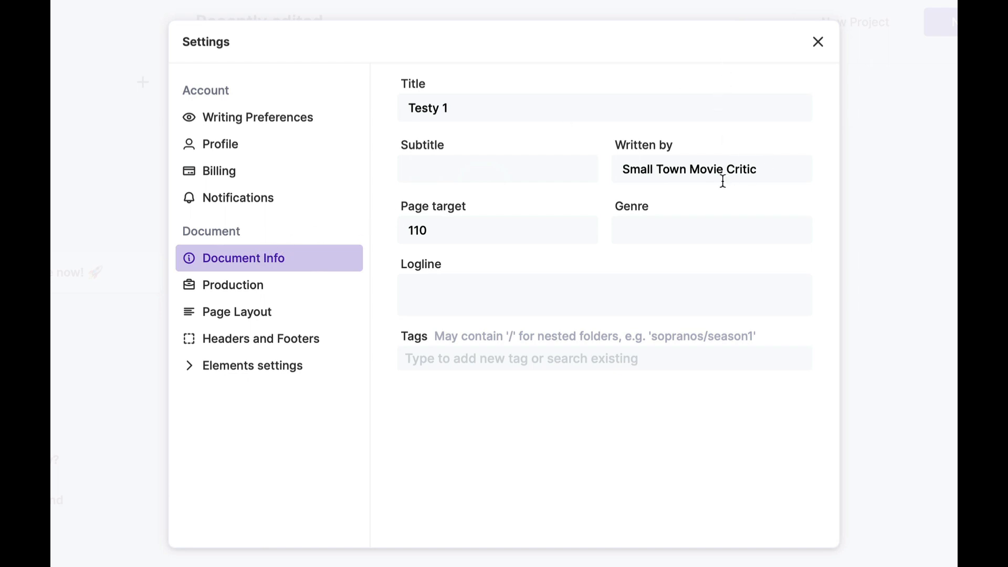
{"action": "left_click_drag", "start_coordinate": [779, 169], "coordinate": [613, 174]}
{"action": "type", "text": "Scree"}
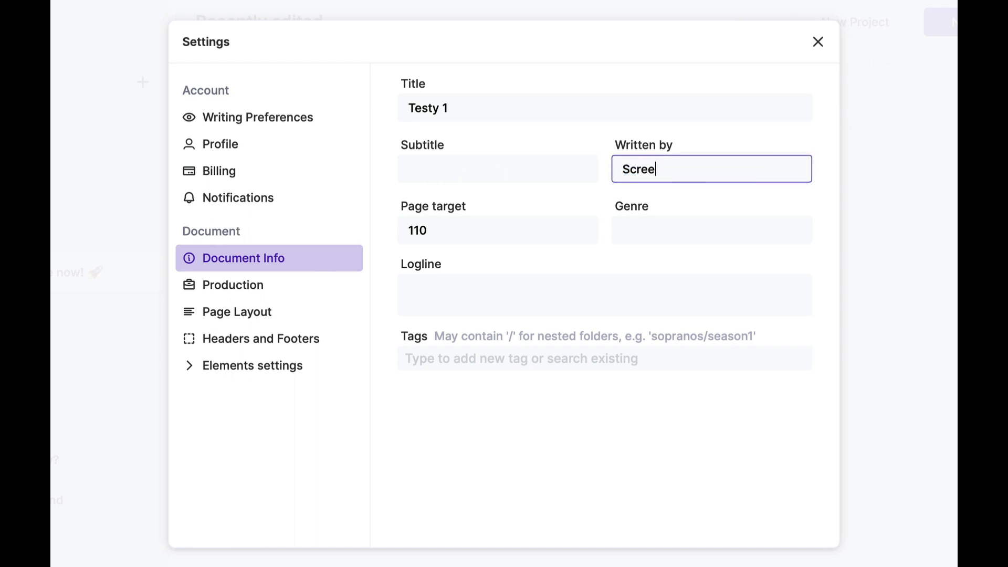
{"action": "type", "text": "nwriting Mentor"}
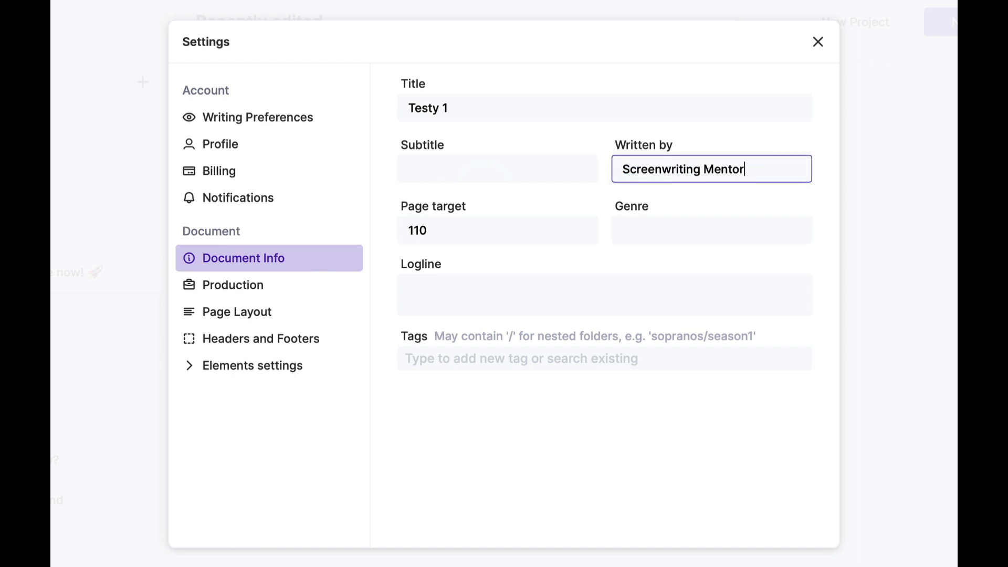
Step: Replace the Written by credit with the writer's first name and fill in the script's genre
{"action": "key", "text": "BackSpace"}
{"action": "key", "text": "BackSpace"}
{"action": "key", "text": "BackSpace"}
{"action": "key", "text": "BackSpace"}
{"action": "key", "text": "BackSpace"}
{"action": "key", "text": "BackSpace"}
{"action": "key", "text": "BackSpace"}
{"action": "key", "text": "BackSpace"}
{"action": "key", "text": "BackSpace"}
{"action": "key", "text": "BackSpace"}
{"action": "key", "text": "BackSpace"}
{"action": "key", "text": "BackSpace"}
{"action": "key", "text": "BackSpace"}
{"action": "key", "text": "BackSpace"}
{"action": "key", "text": "BackSpace"}
{"action": "key", "text": "BackSpace"}
{"action": "key", "text": "BackSpace"}
{"action": "key", "text": "BackSpace"}
{"action": "key", "text": "BackSpace"}
{"action": "key", "text": "BackSpace"}
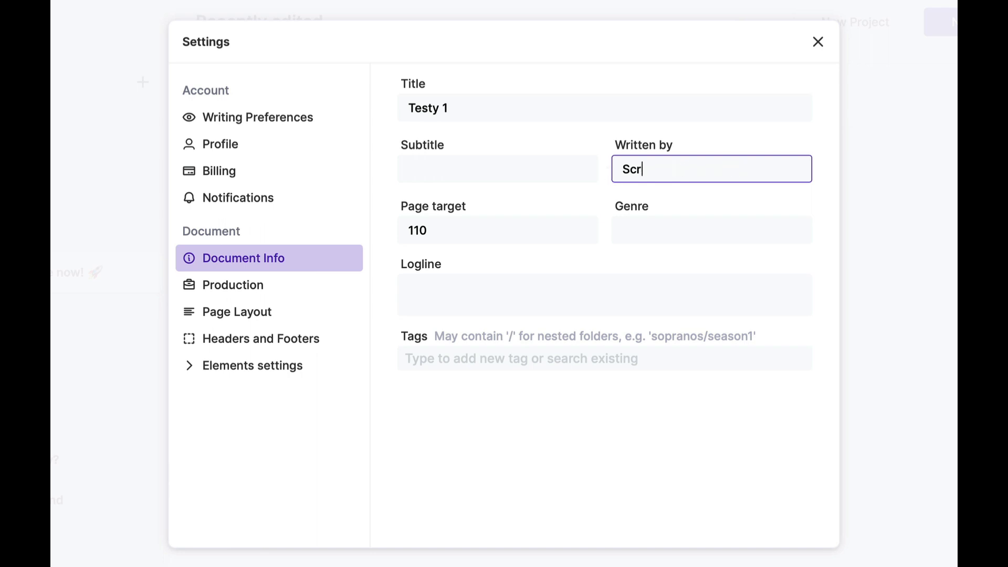
{"action": "type", "text": "Paul"}
{"action": "left_click", "coordinate": [624, 240]}
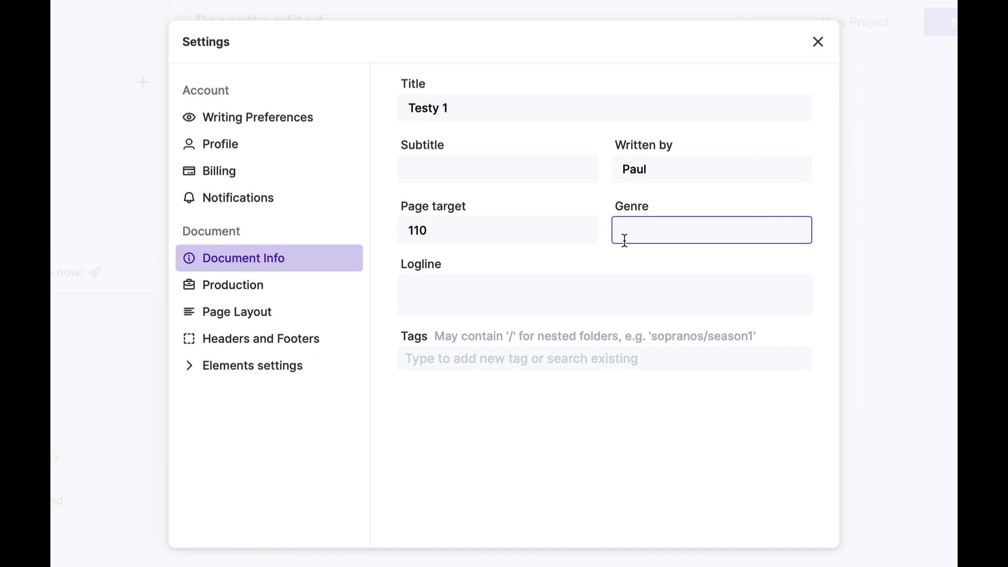
{"action": "type", "text": "ller"}
Step: Examine the production settings for the document, including the available scene number display styles
{"action": "left_click", "coordinate": [224, 288]}
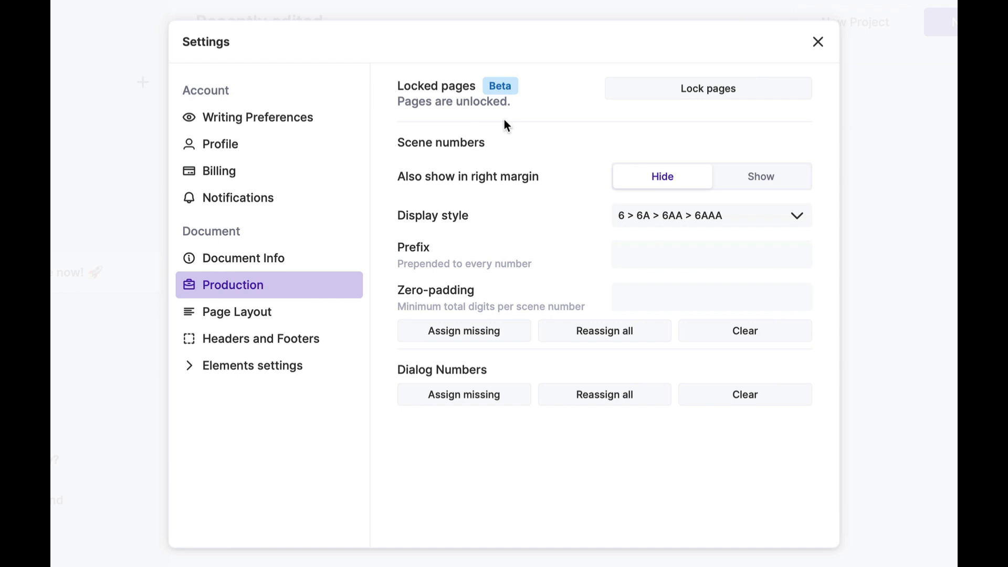
{"action": "left_click", "coordinate": [792, 221]}
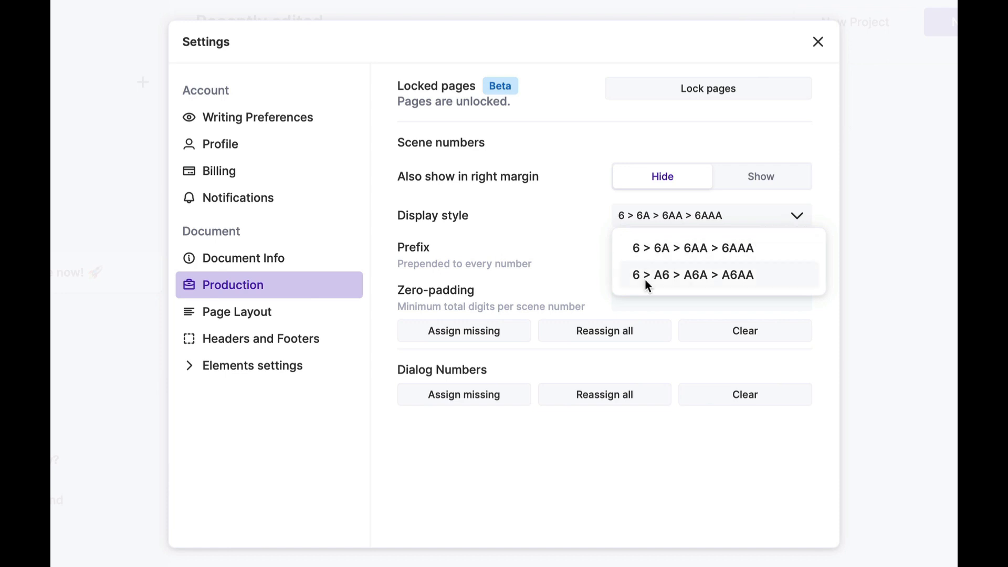
{"action": "left_click", "coordinate": [798, 215]}
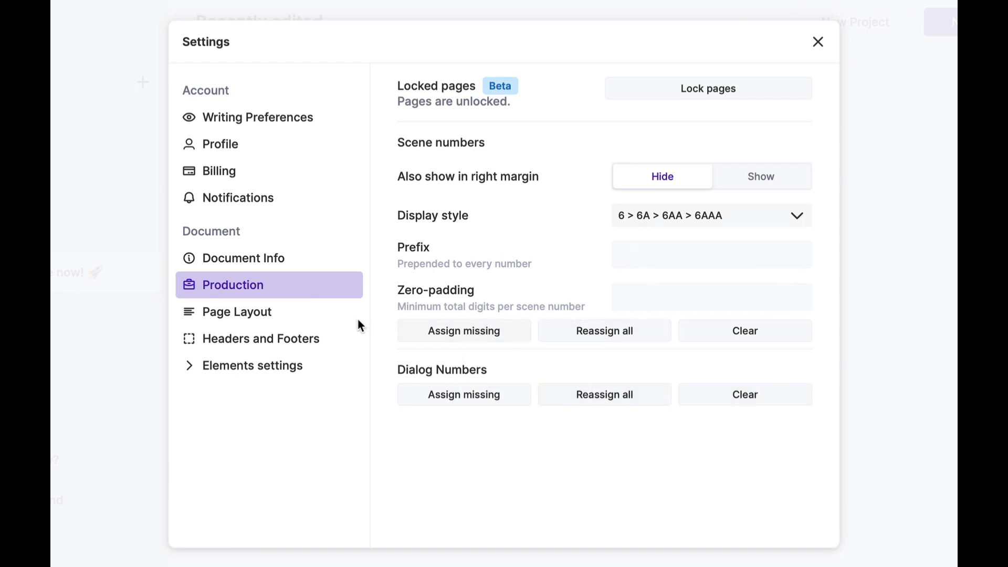
Step: Review the page layout settings, including the elements template choices, paper size and page margin diagram
{"action": "left_click", "coordinate": [254, 311]}
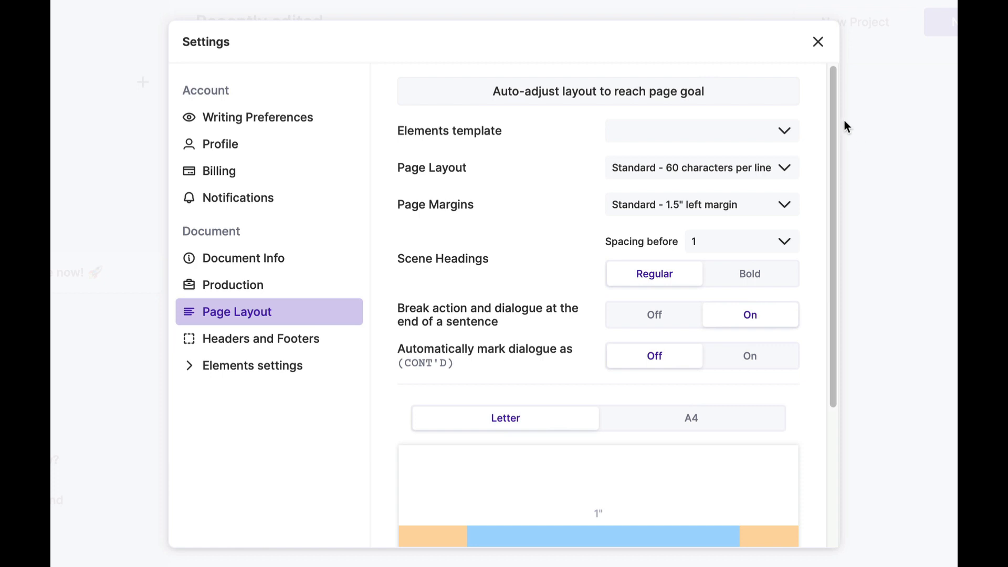
{"action": "left_click", "coordinate": [787, 139]}
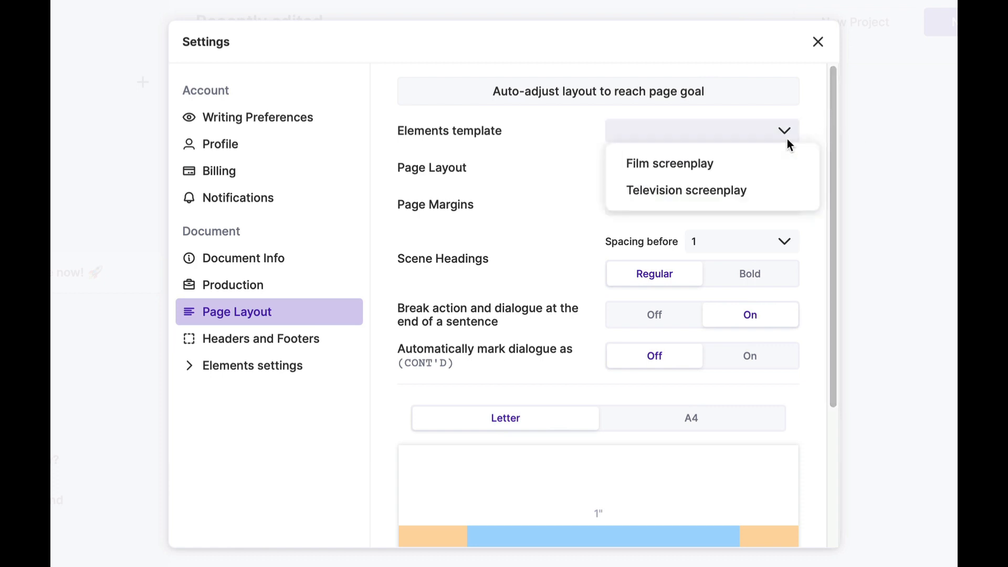
{"action": "left_click", "coordinate": [821, 130]}
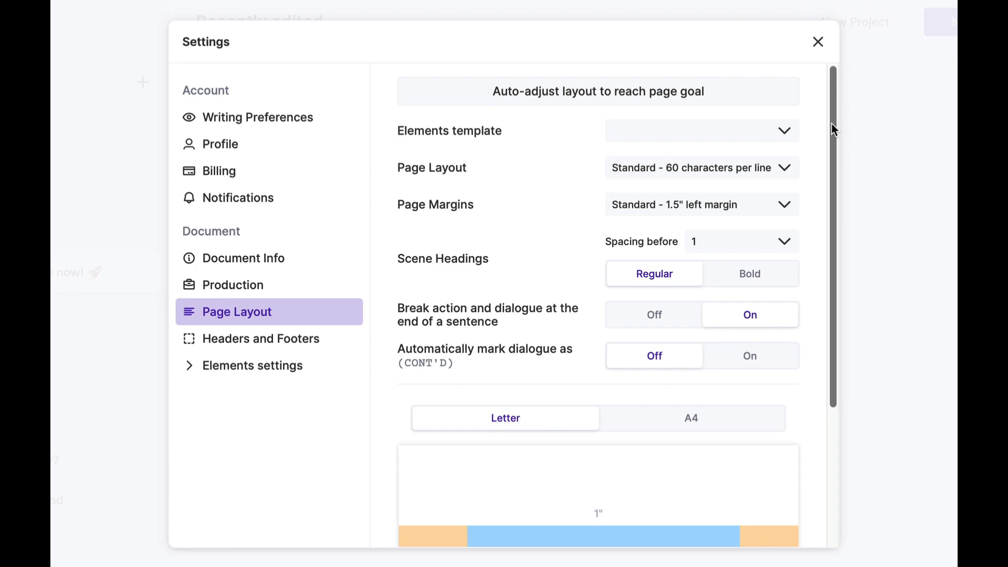
{"action": "left_click_drag", "start_coordinate": [832, 124], "coordinate": [833, 307]}
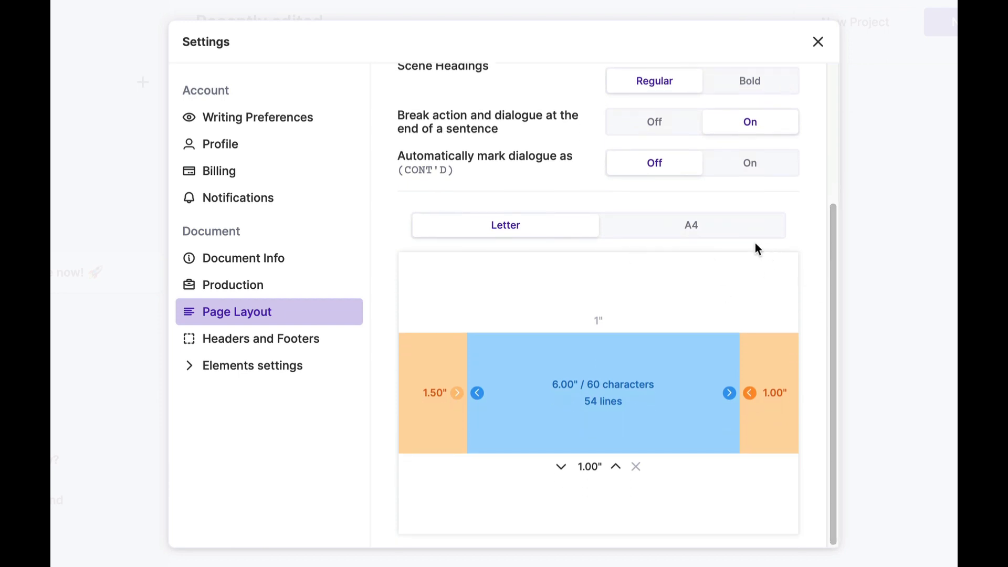
{"action": "left_click_drag", "start_coordinate": [832, 277], "coordinate": [845, 141]}
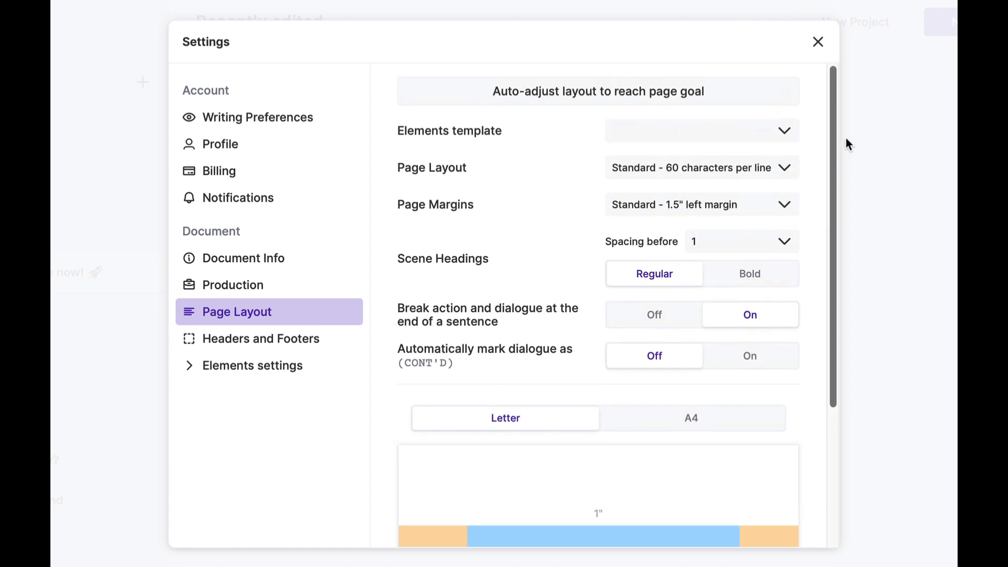
Step: Review the headers and footers settings, including the header and footer text cells and insertable fields
{"action": "left_click", "coordinate": [272, 342]}
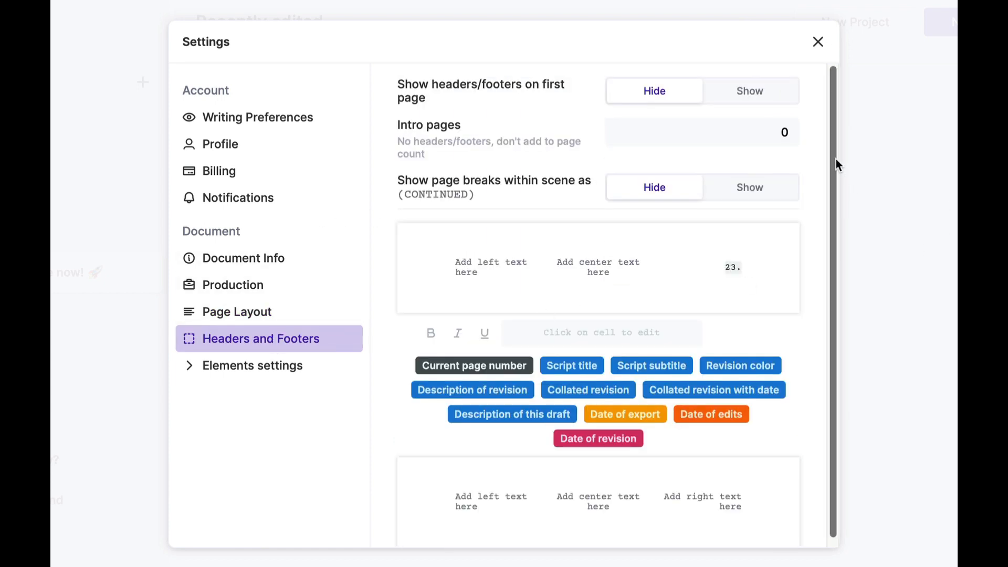
{"action": "left_click_drag", "start_coordinate": [836, 160], "coordinate": [827, 187]}
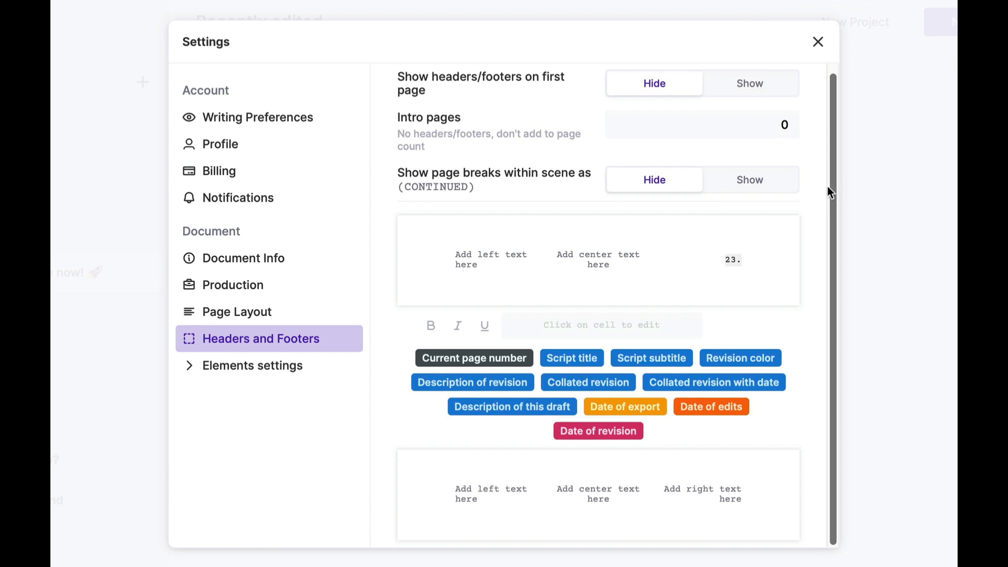
Step: Expand the elements settings and review the script elements listed, from Scene Heading to Transition, and close the settings
{"action": "left_click", "coordinate": [256, 368]}
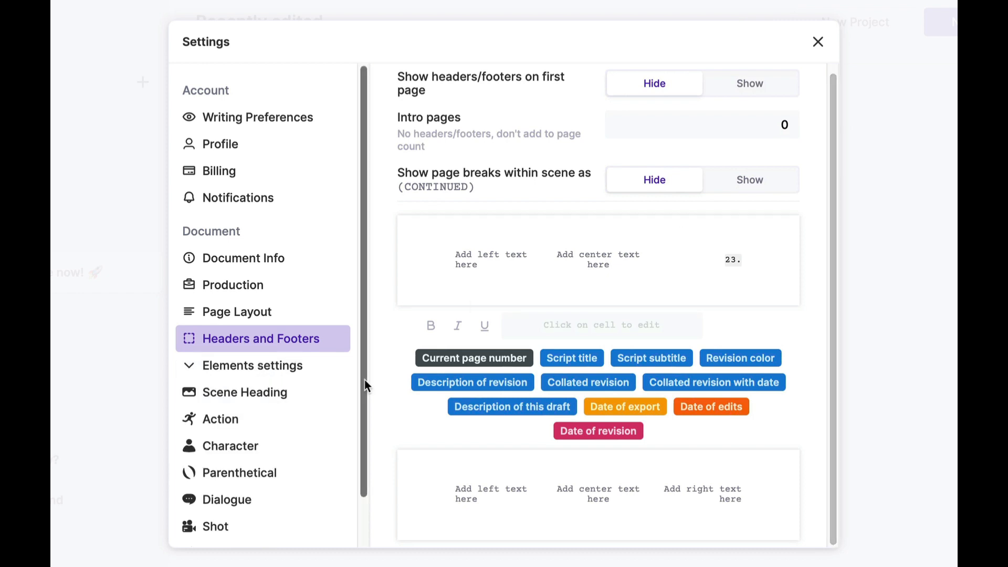
{"action": "left_click_drag", "start_coordinate": [365, 379], "coordinate": [348, 467]}
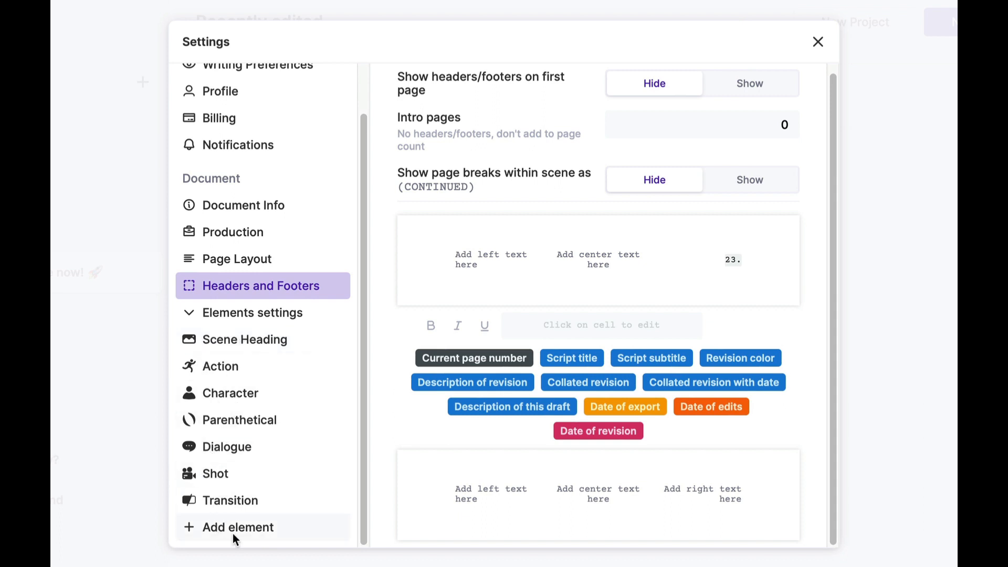
{"action": "left_click_drag", "start_coordinate": [362, 382], "coordinate": [394, 173]}
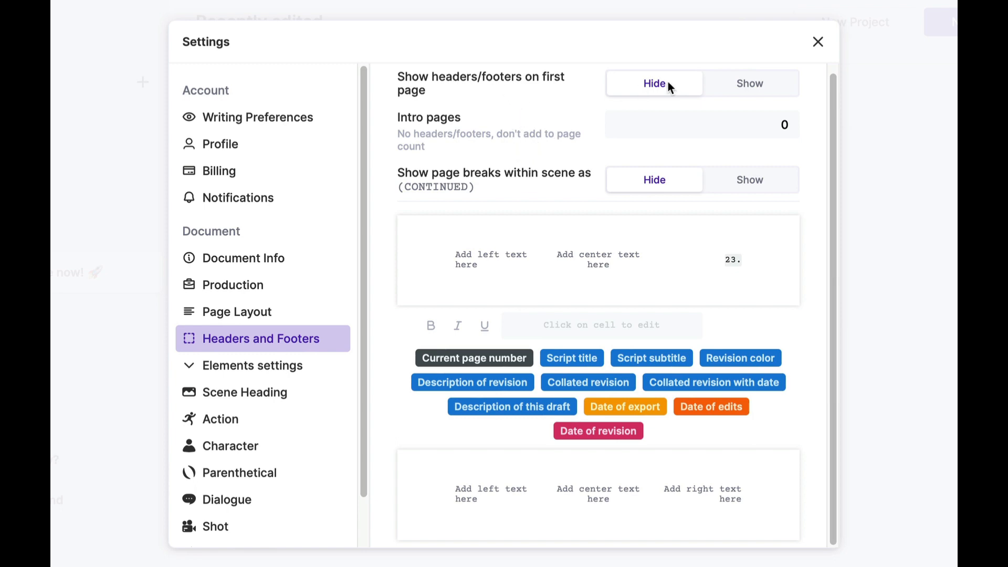
{"action": "left_click", "coordinate": [817, 42]}
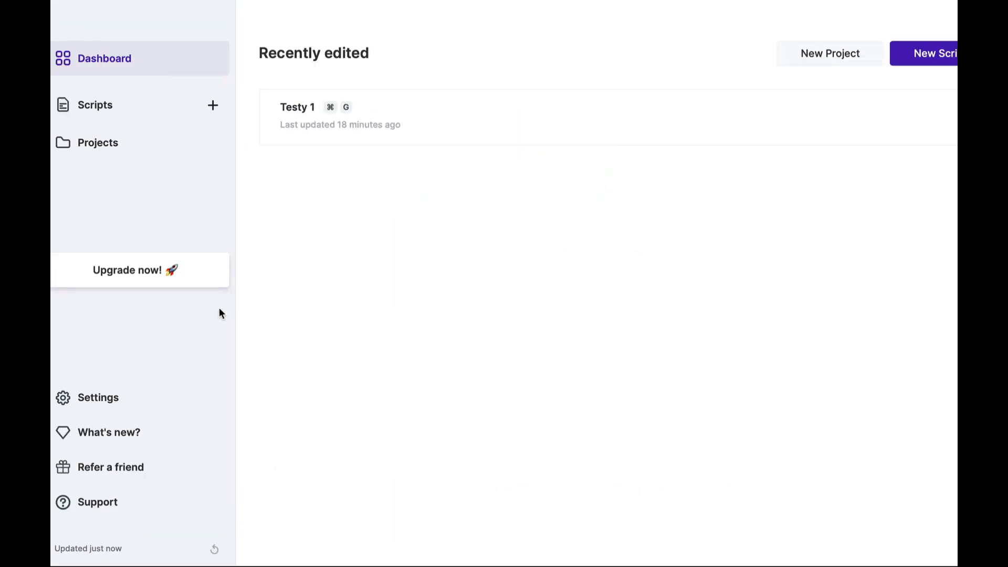
Step: Open the What's new release notes and browse the update history back to the July 2021 entries
{"action": "left_click", "coordinate": [120, 434]}
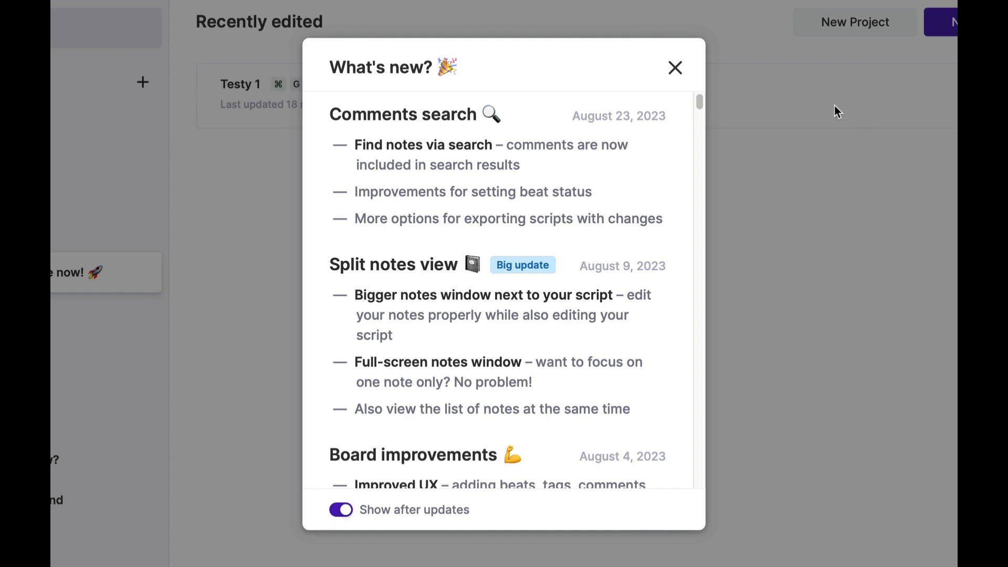
{"action": "left_click_drag", "start_coordinate": [699, 102], "coordinate": [703, 498]}
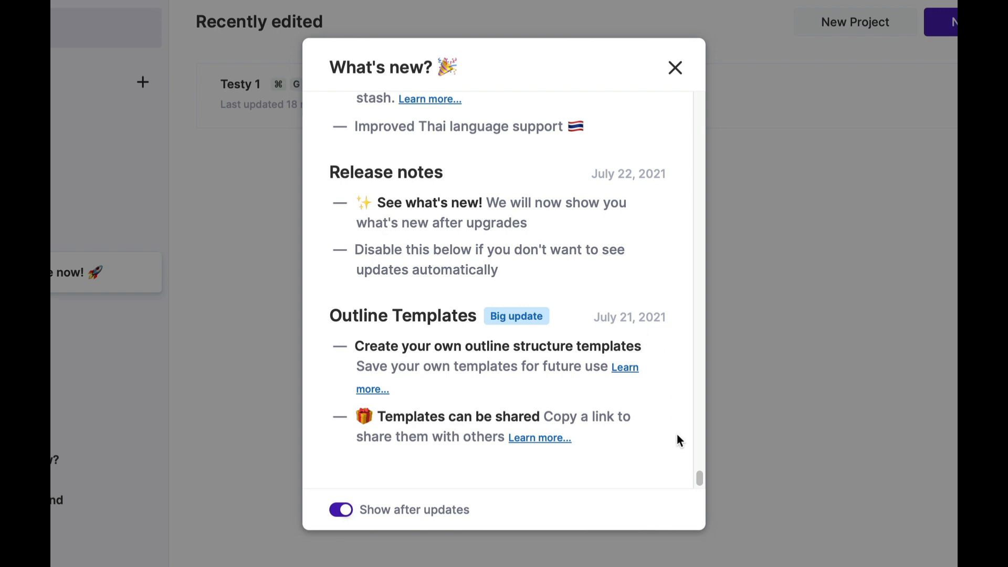
{"action": "left_click_drag", "start_coordinate": [698, 476], "coordinate": [700, 415]}
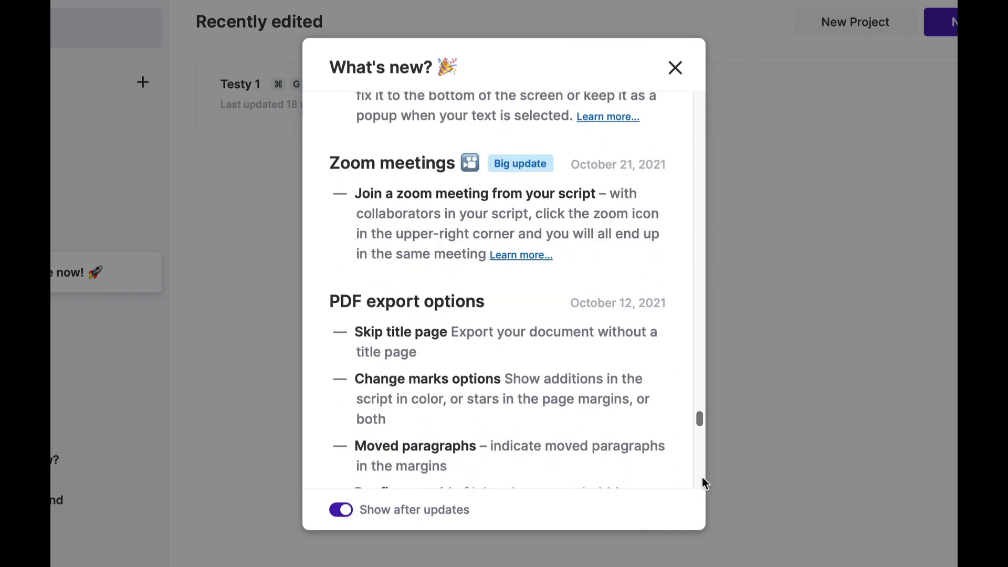
{"action": "left_click_drag", "start_coordinate": [701, 417], "coordinate": [705, 150]}
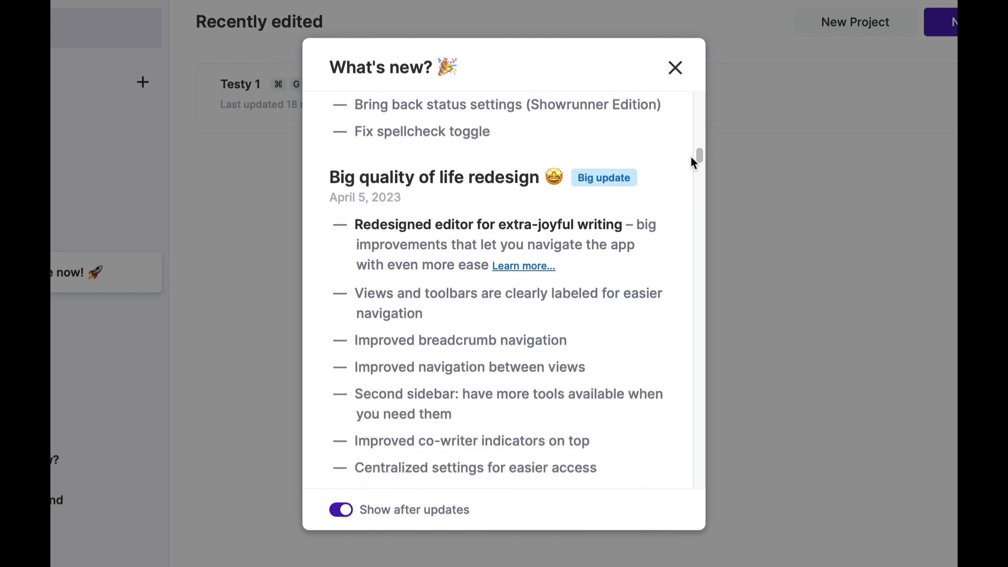
{"action": "left_click_drag", "start_coordinate": [699, 158], "coordinate": [698, 159]}
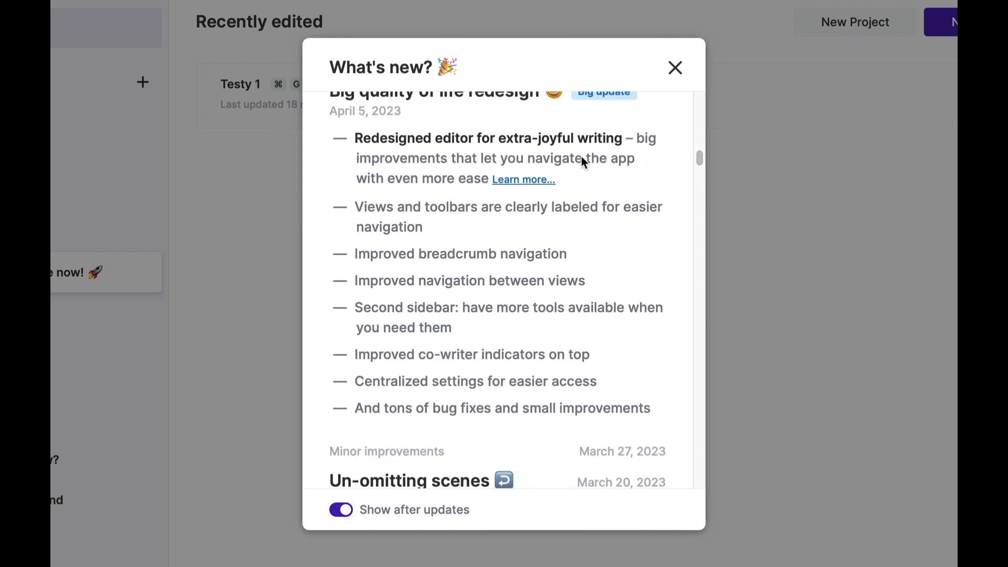
Step: Open the full article on the April 2023 Big quality of life redesign and read through its title and breadcrumbs sections
{"action": "left_click", "coordinate": [533, 181]}
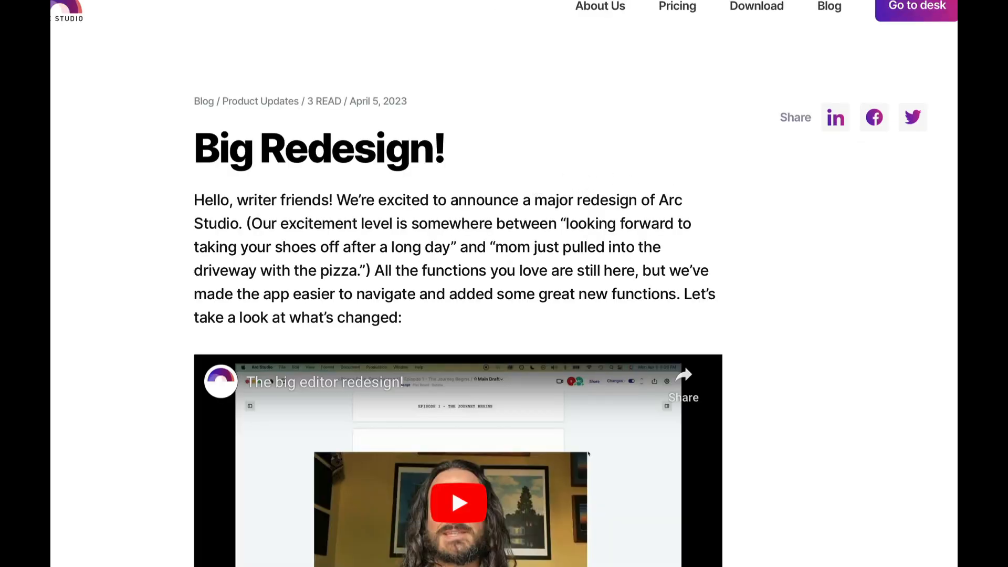
{"action": "scroll", "coordinate": [458, 315], "scroll_direction": "down", "scroll_amount": 5}
{"action": "scroll", "coordinate": [588, 162], "scroll_direction": "down", "scroll_amount": 3}
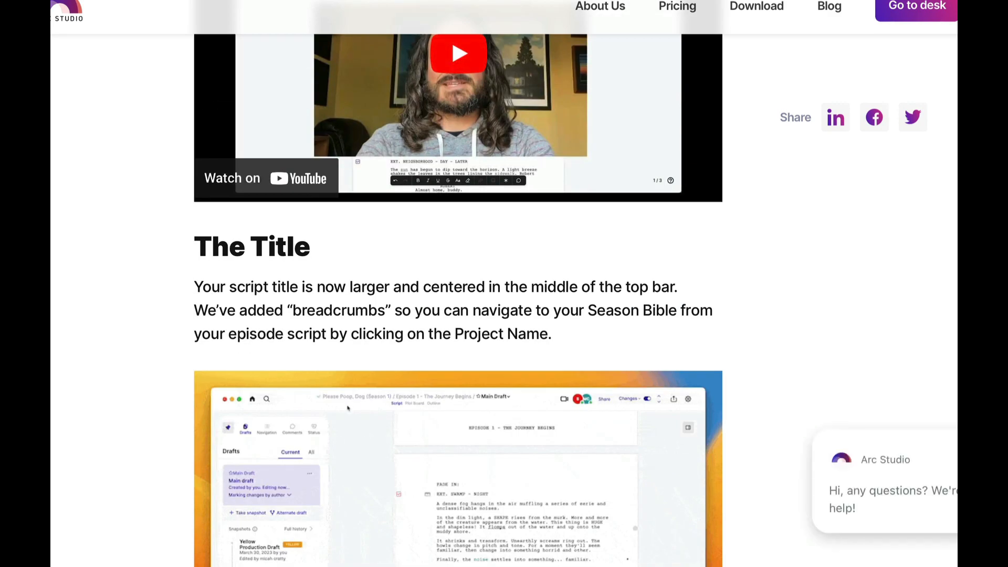
{"action": "scroll", "coordinate": [459, 284], "scroll_direction": "down", "scroll_amount": 1}
{"action": "scroll", "coordinate": [458, 292], "scroll_direction": "down", "scroll_amount": 1}
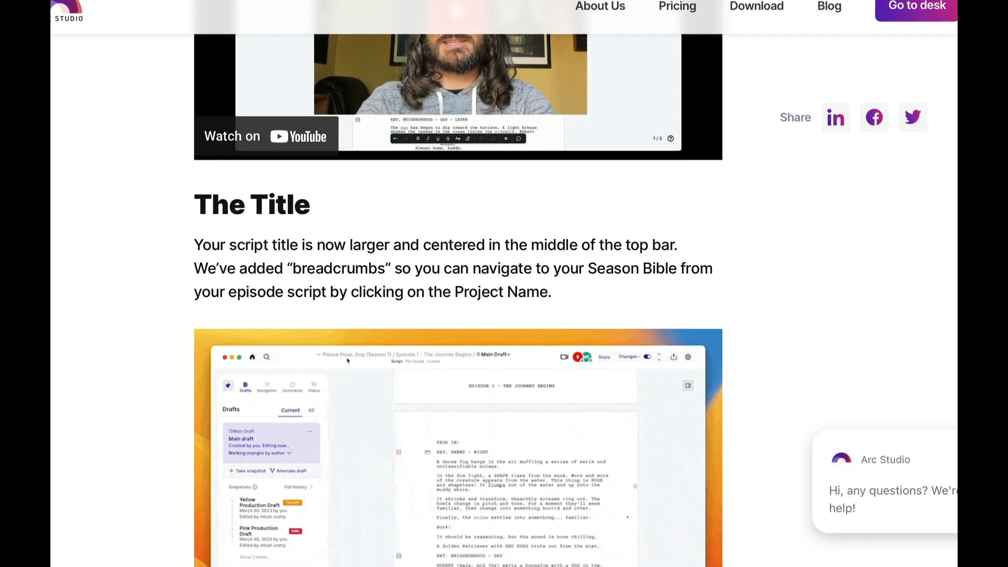
{"action": "scroll", "coordinate": [458, 283], "scroll_direction": "down", "scroll_amount": 9}
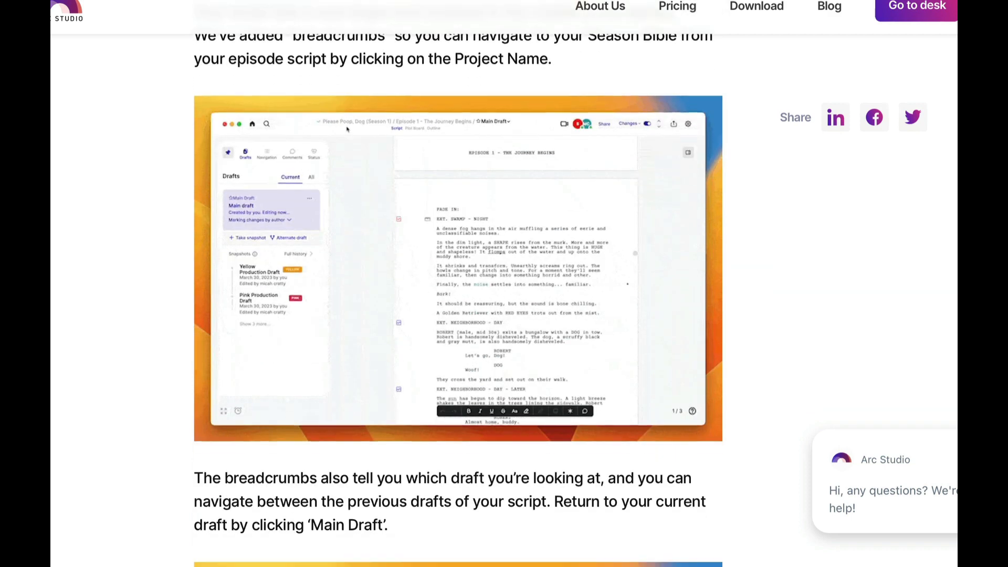
{"action": "scroll", "coordinate": [458, 284], "scroll_direction": "up", "scroll_amount": 17}
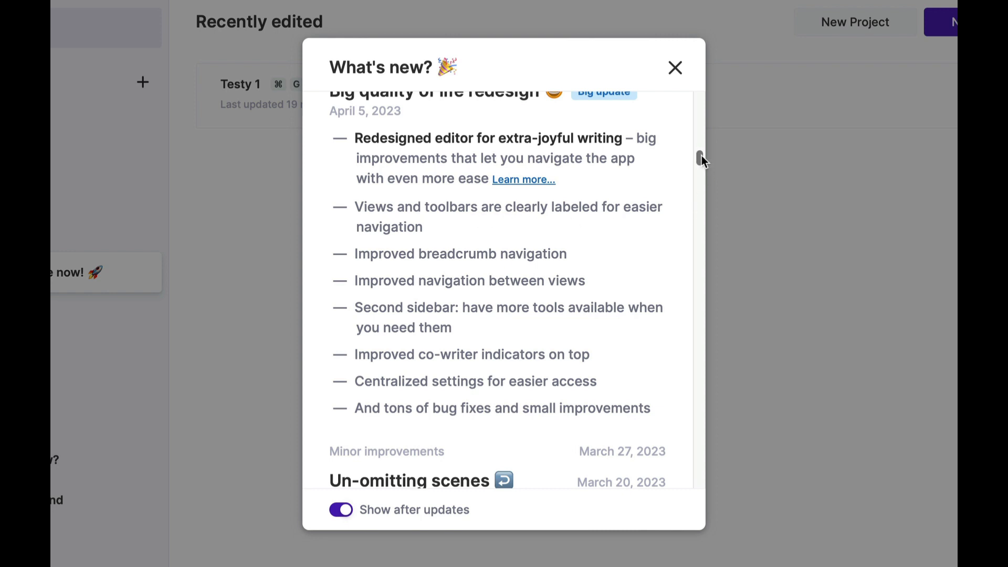
Step: Review the Notes & AI Research Assistant update, including its access request link, and close the release notes from the newest entry
{"action": "left_click_drag", "start_coordinate": [701, 156], "coordinate": [702, 159]}
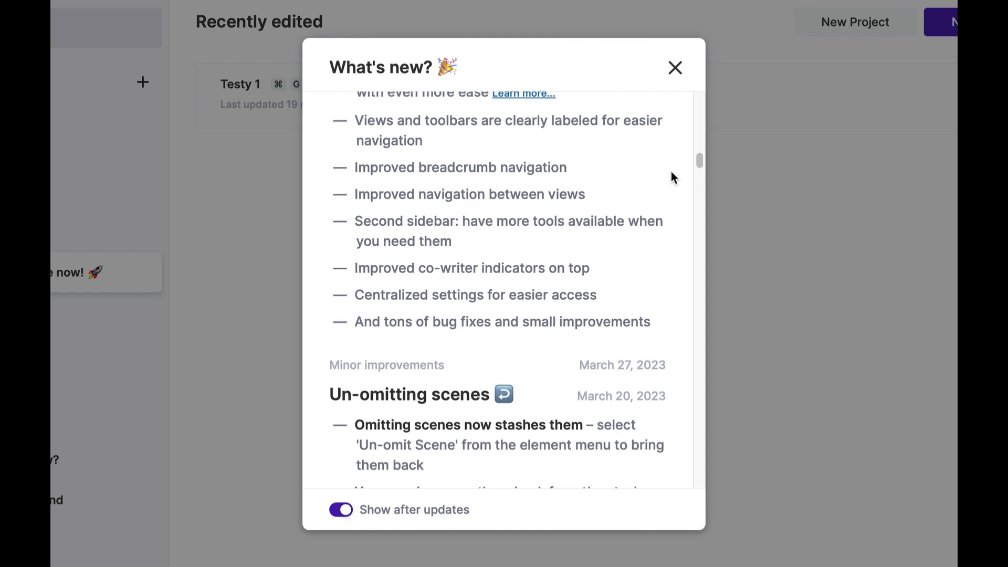
{"action": "left_click_drag", "start_coordinate": [704, 160], "coordinate": [708, 138]}
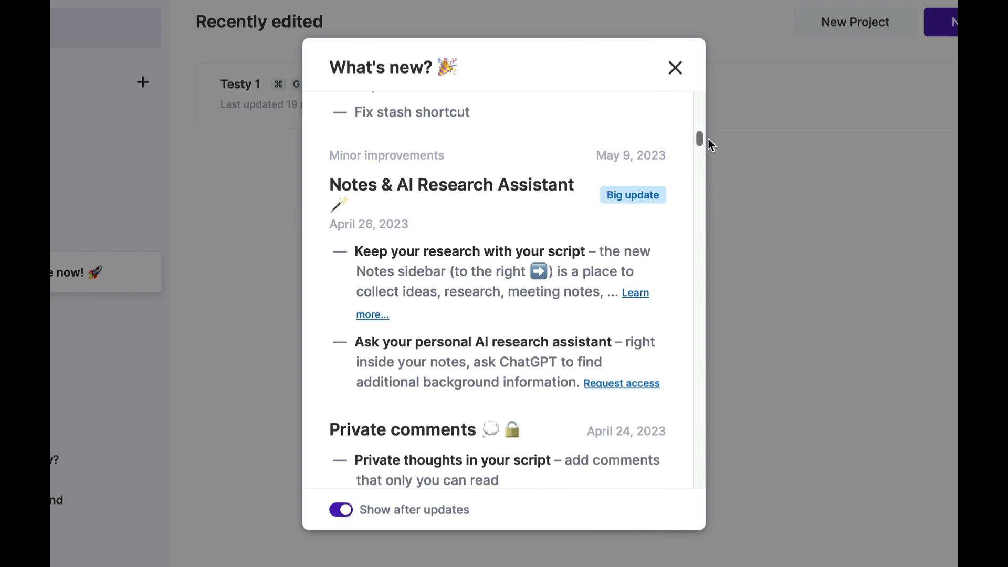
{"action": "left_click_drag", "start_coordinate": [707, 139], "coordinate": [708, 133]}
{"action": "mouse_move", "coordinate": [707, 127]}
{"action": "left_mouse_down"}
{"action": "mouse_move", "coordinate": [708, 102]}
{"action": "mouse_move", "coordinate": [700, 139]}
{"action": "left_mouse_up"}
{"action": "left_click", "coordinate": [622, 382]}
{"action": "left_click_drag", "start_coordinate": [699, 132], "coordinate": [698, 92]}
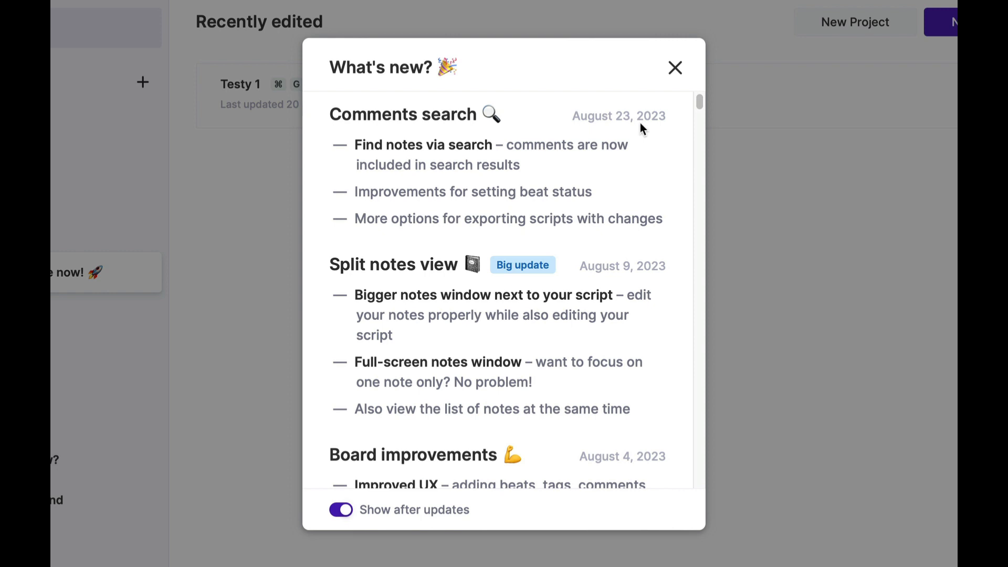
{"action": "left_click", "coordinate": [675, 68]}
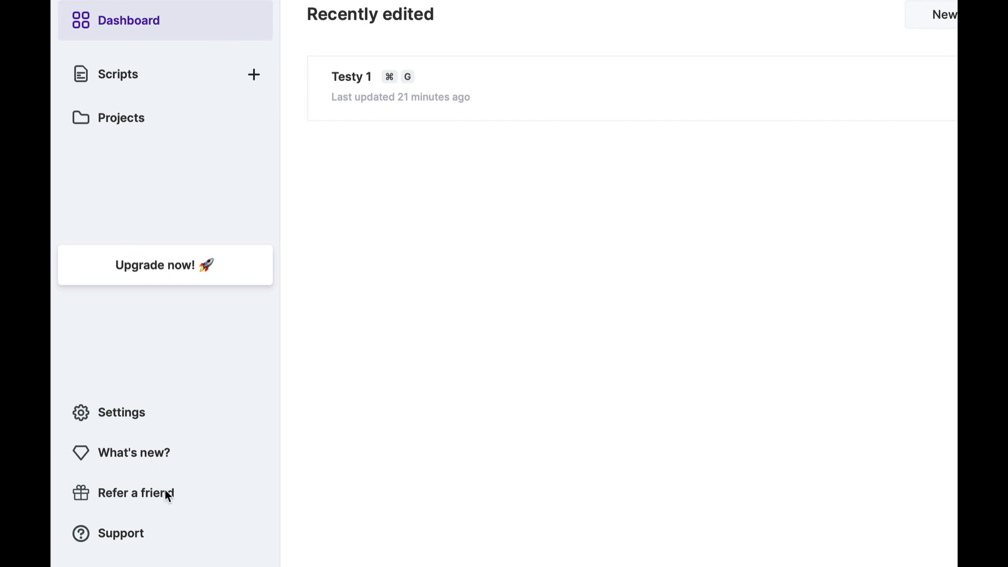
Step: View the support window with its common questions, problem report and feature request options, and close it
{"action": "left_click", "coordinate": [120, 535]}
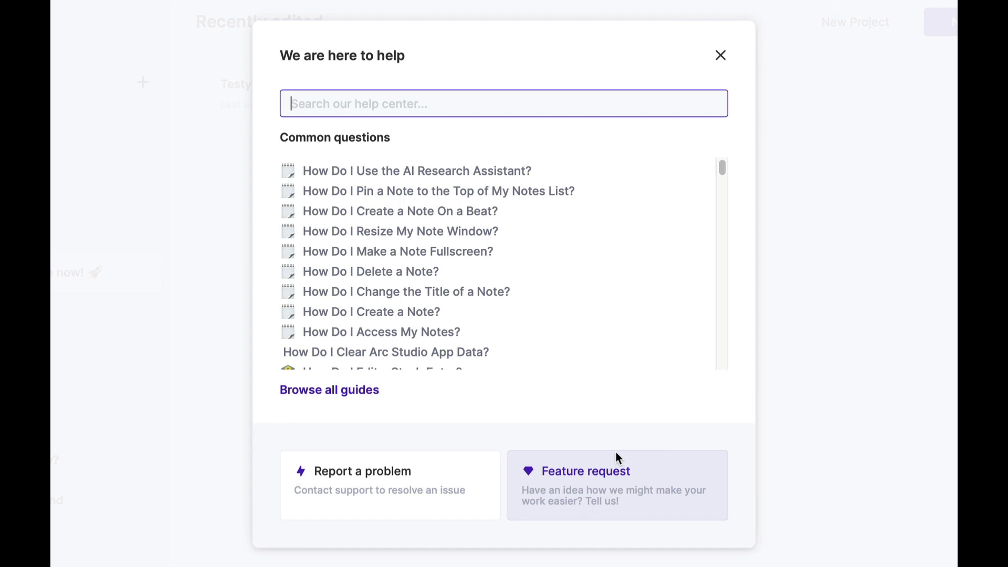
{"action": "left_click", "coordinate": [721, 55]}
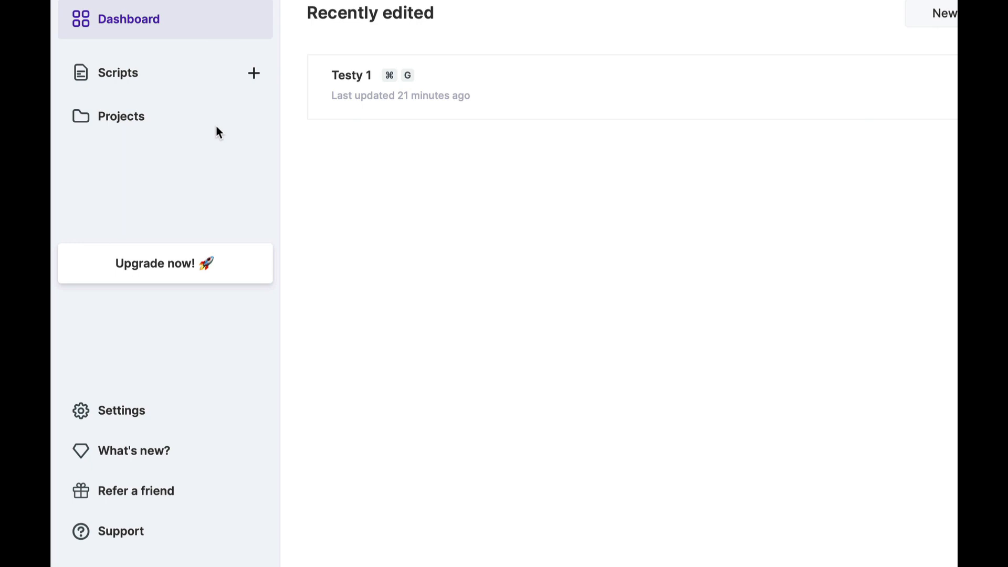
Step: View the projects page and the new project form with its Tv series with outline and Folder types, and cancel the form
{"action": "left_click", "coordinate": [137, 118]}
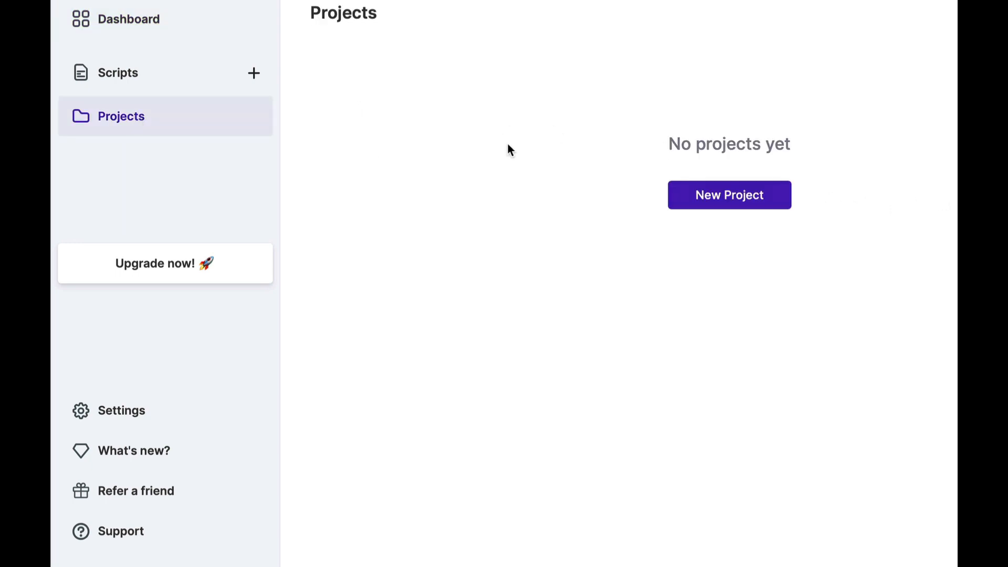
{"action": "left_click", "coordinate": [739, 204]}
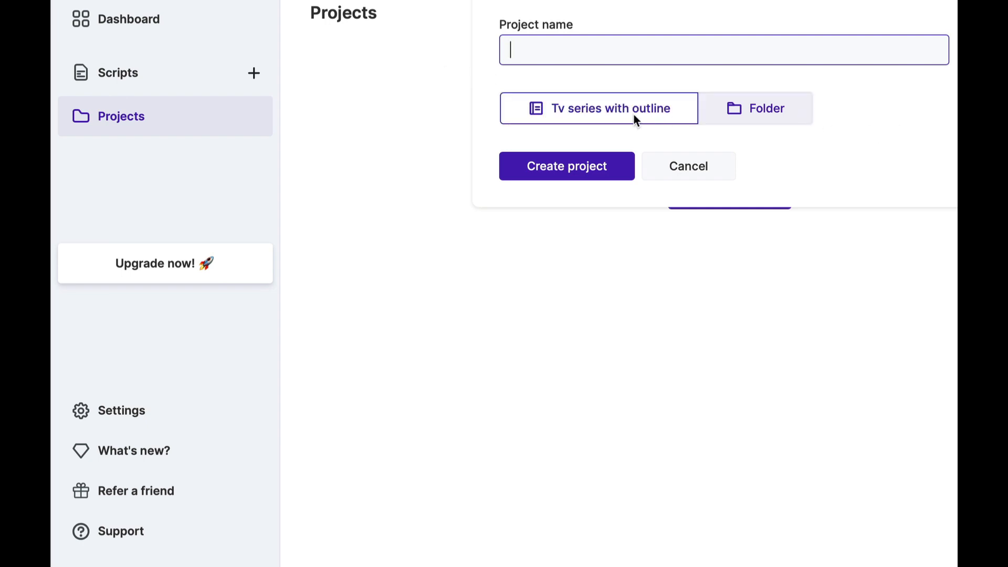
{"action": "left_click", "coordinate": [693, 171]}
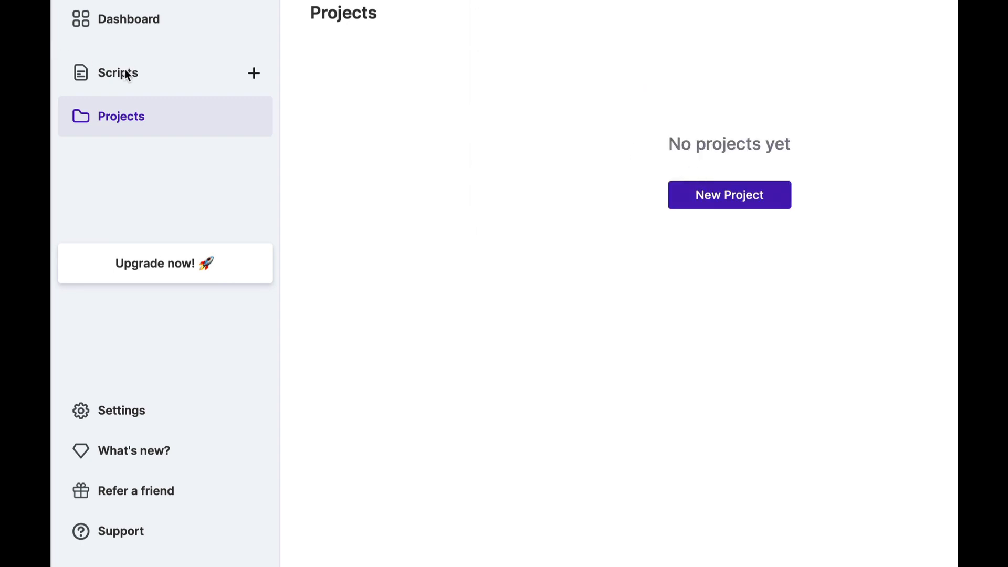
Step: Start a new script from the scripts page and import the file endless pages.fdx into it
{"action": "left_click", "coordinate": [125, 72]}
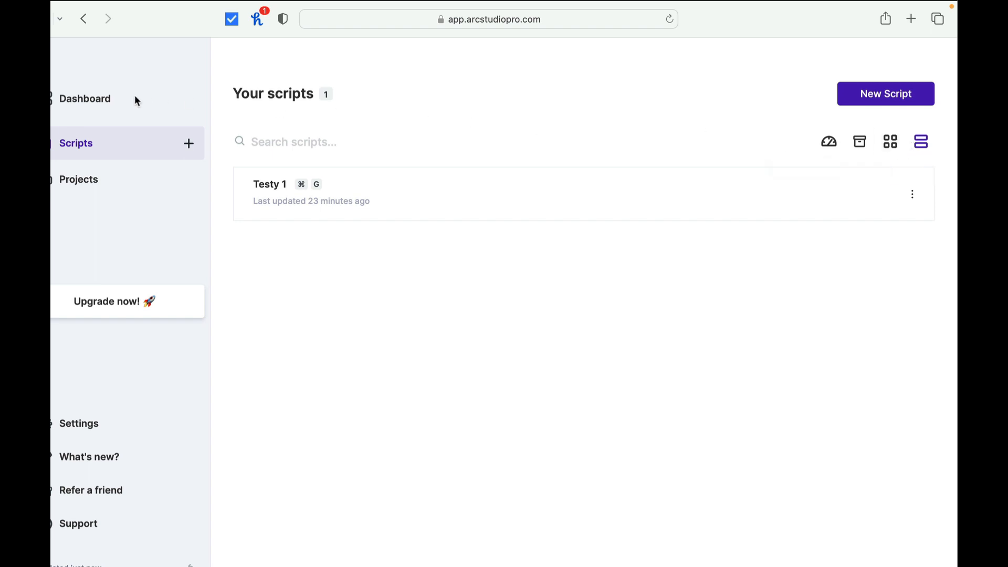
{"action": "left_click", "coordinate": [189, 142]}
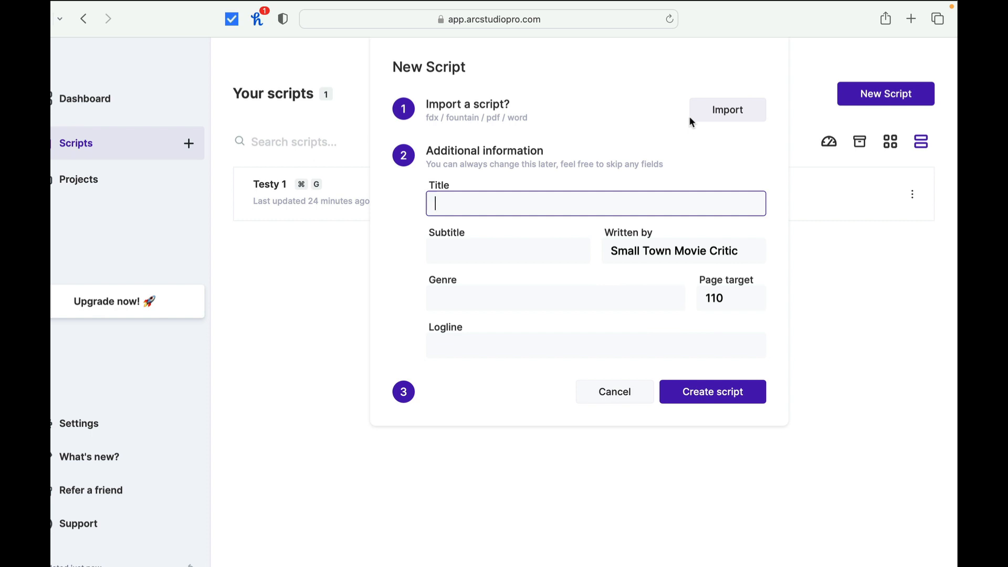
{"action": "left_click", "coordinate": [725, 110]}
Step: Replace the Written by credit with the writer's first name and create the Endless Pages script
{"action": "left_click_drag", "start_coordinate": [740, 251], "coordinate": [625, 243]}
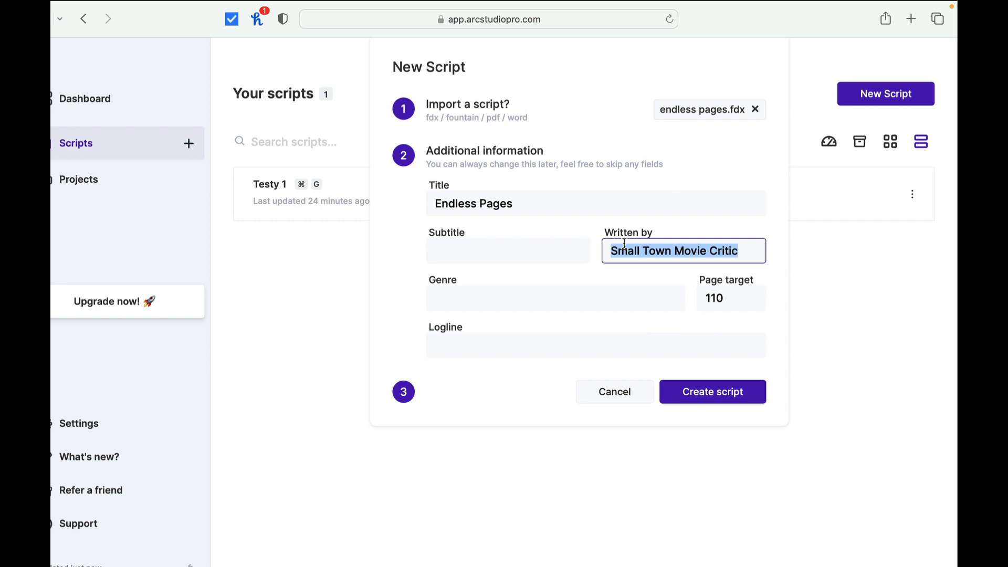
{"action": "type", "text": "Paul"}
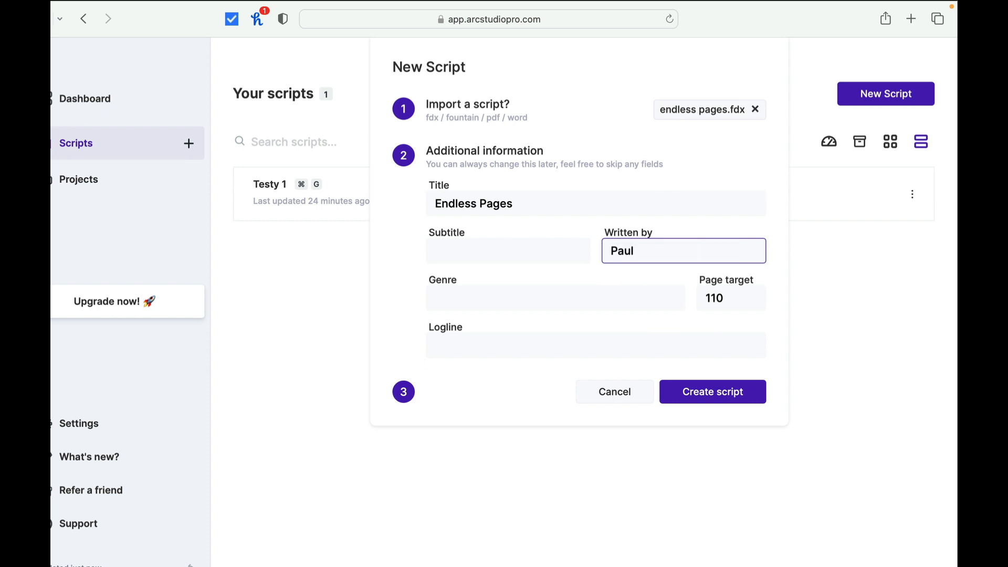
{"action": "left_click", "coordinate": [722, 398]}
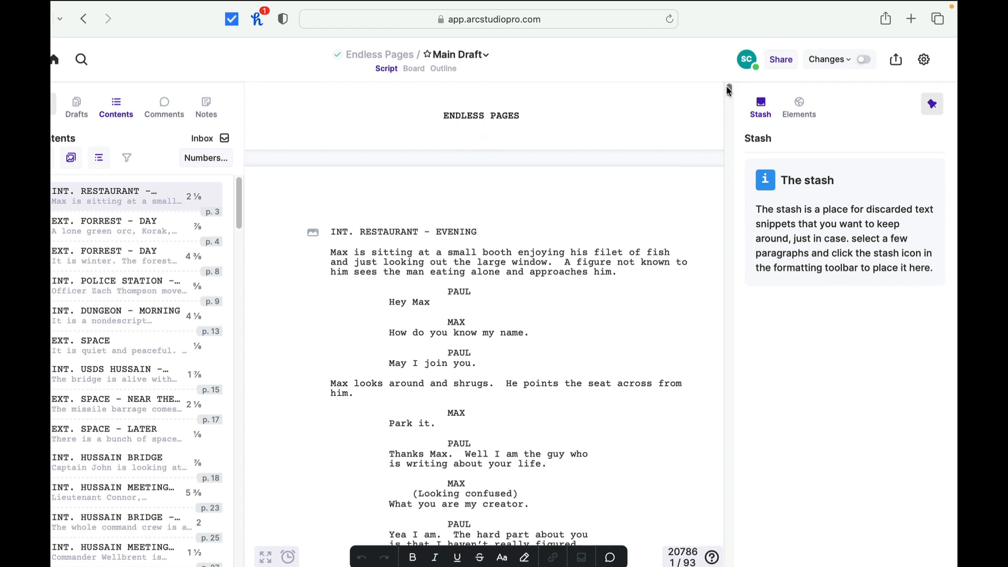
Step: Examine the quick writing preferences in the script editor, including theme, page zoom level and script font, and close them
{"action": "mouse_move", "coordinate": [726, 86]}
{"action": "left_mouse_down"}
{"action": "mouse_move", "coordinate": [728, 458]}
{"action": "mouse_move", "coordinate": [725, 84]}
{"action": "left_mouse_up"}
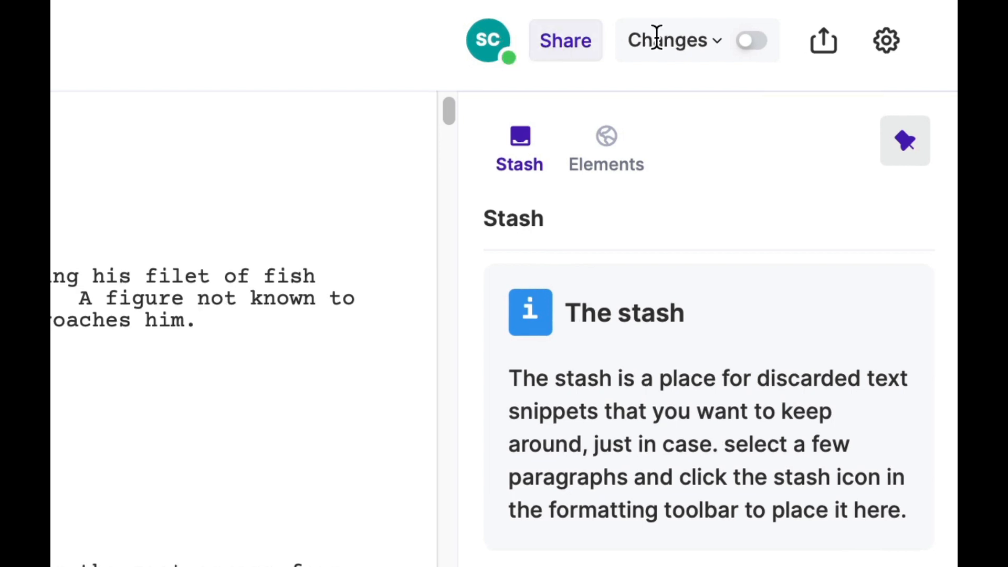
{"action": "left_click", "coordinate": [887, 39]}
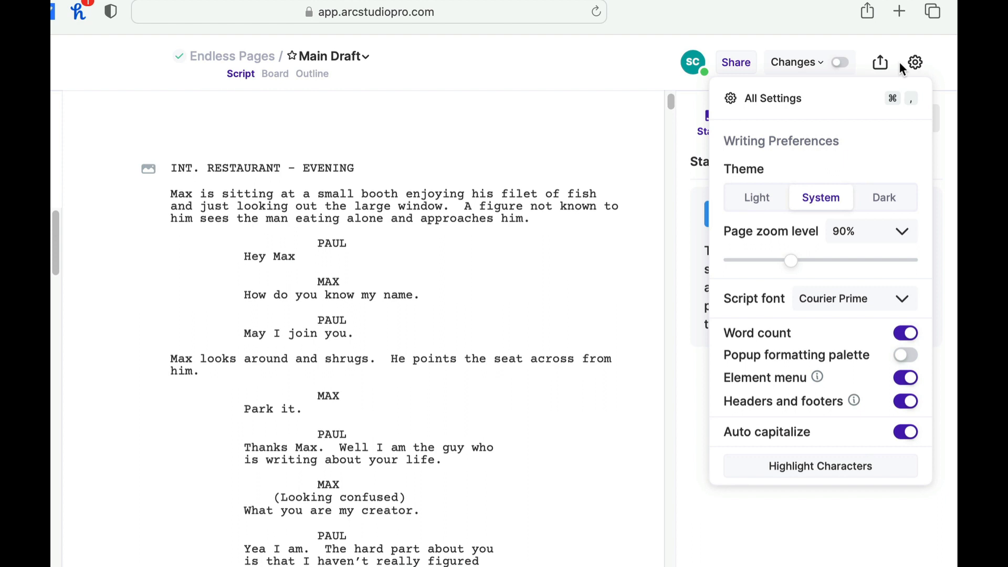
{"action": "left_click", "coordinate": [799, 36]}
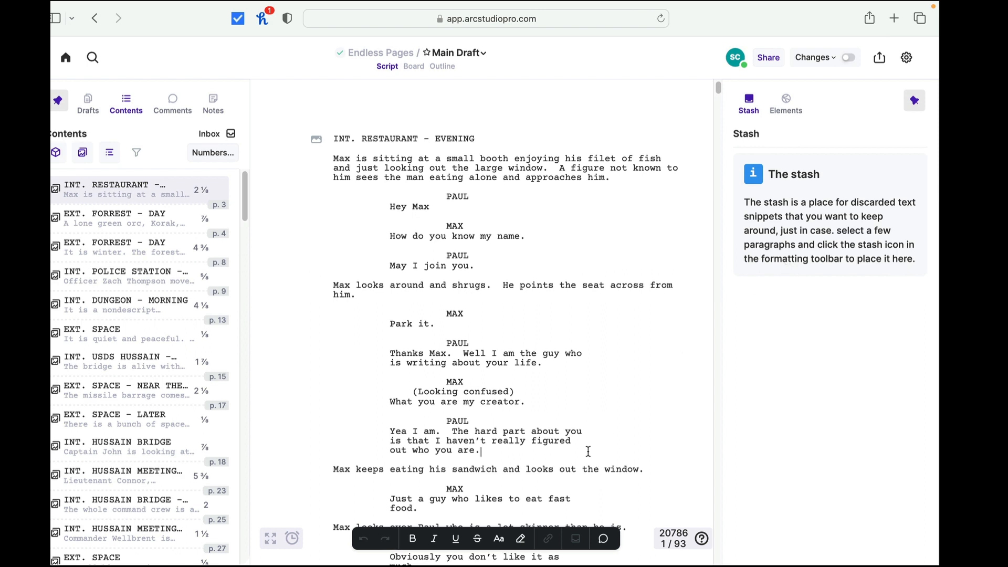
Step: Move the opening restaurant scene's passage from "Max looks around and shrugs" through Paul's "out who you are." to the stash
{"action": "left_click_drag", "start_coordinate": [588, 451], "coordinate": [340, 284]}
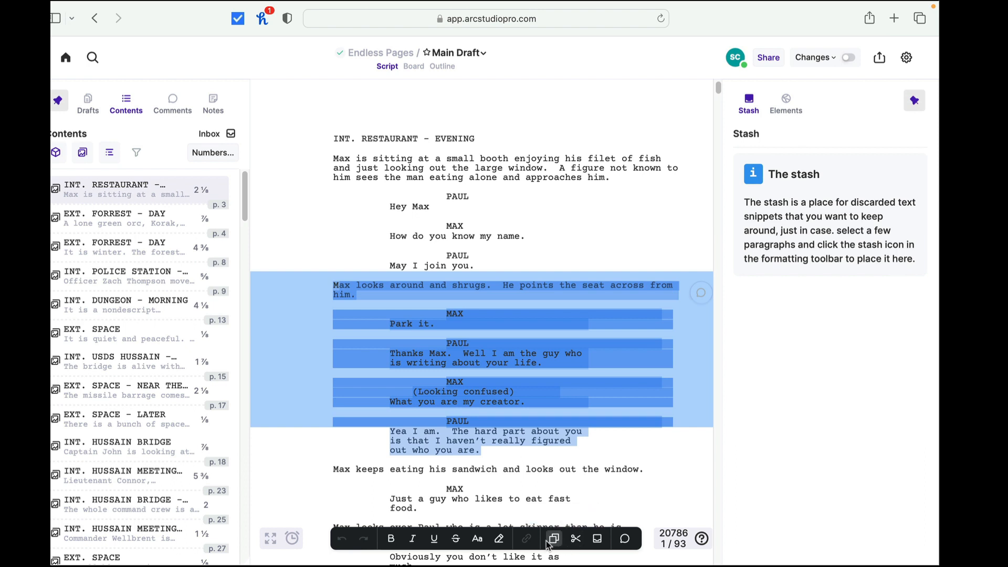
{"action": "left_click", "coordinate": [598, 539]}
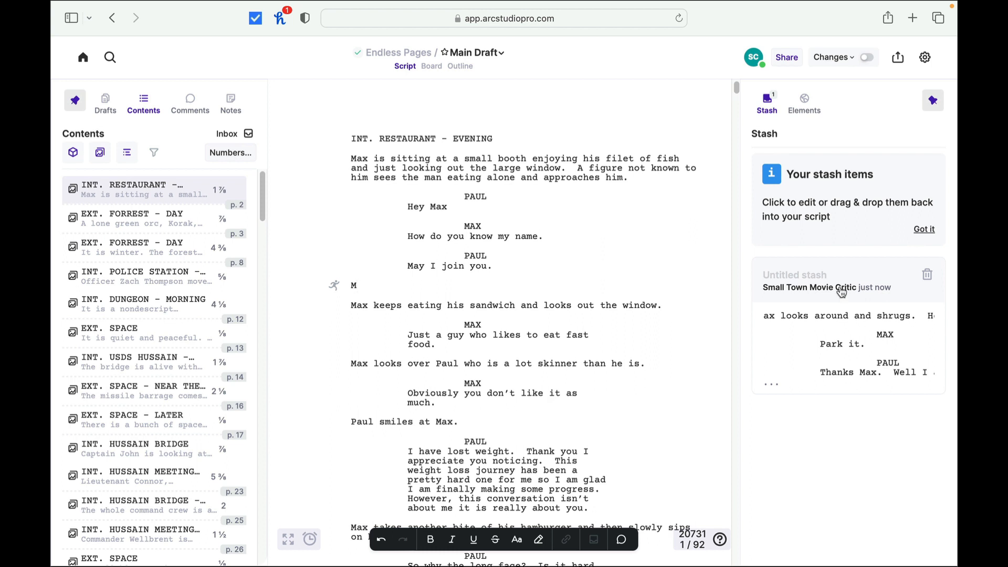
Step: Delete the stashed restaurant passage and undo the deletion
{"action": "left_click", "coordinate": [928, 275]}
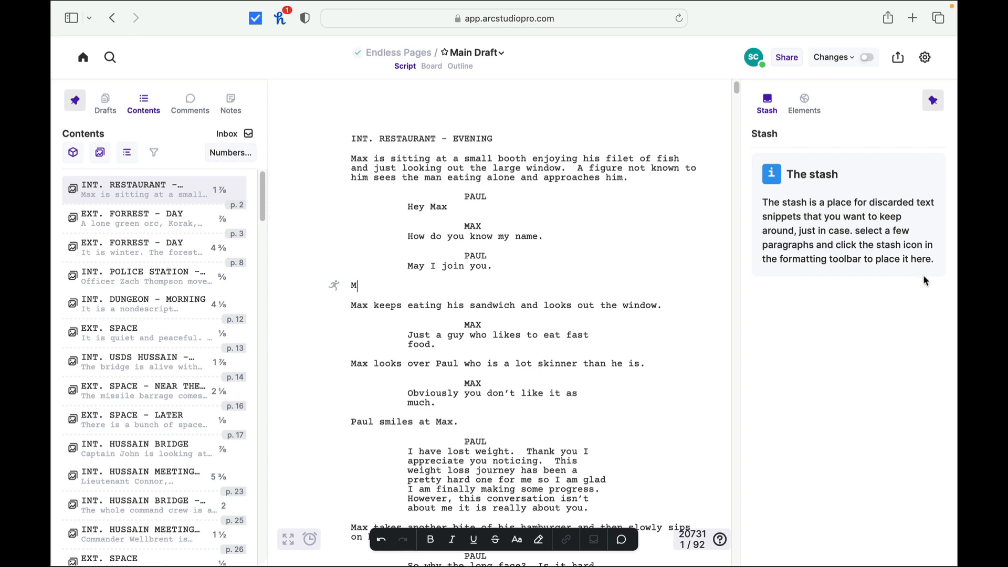
{"action": "left_click", "coordinate": [386, 542]}
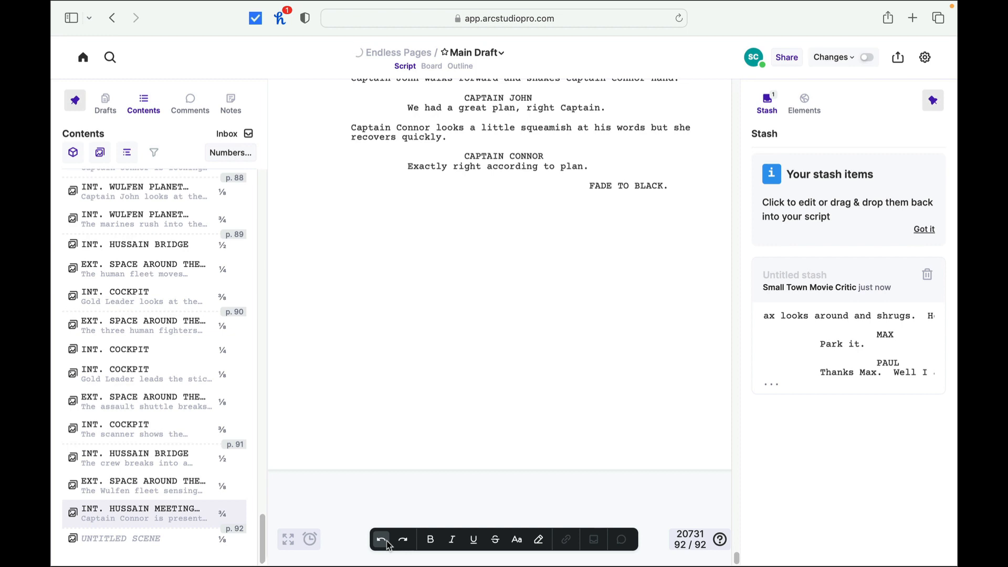
Step: Undo the stashing of the restaurant passage to put it back in the opening scene
{"action": "left_click", "coordinate": [387, 541]}
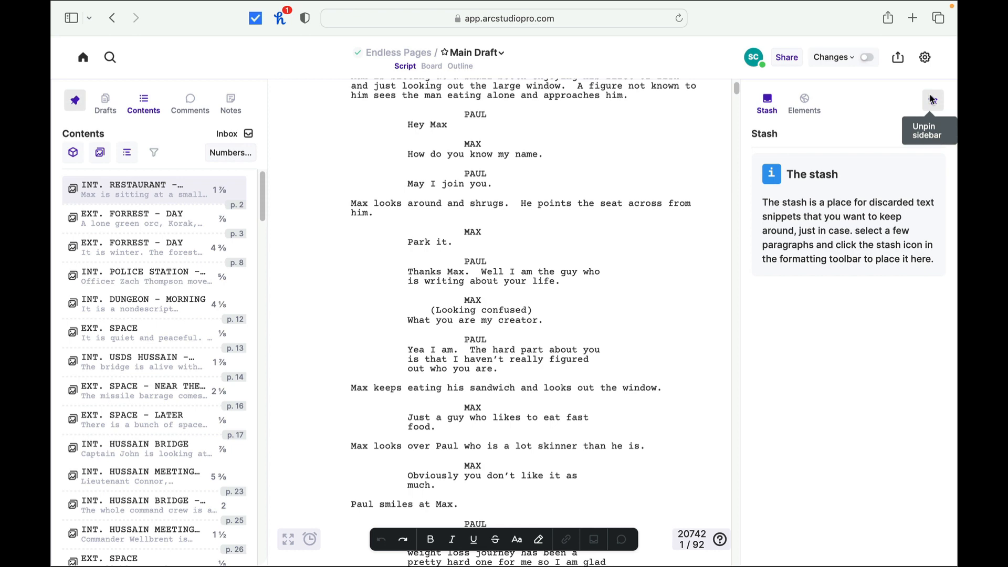
Step: Add a blank storyline to the script's elements, check its options and collapse the storylines section
{"action": "left_click", "coordinate": [804, 103]}
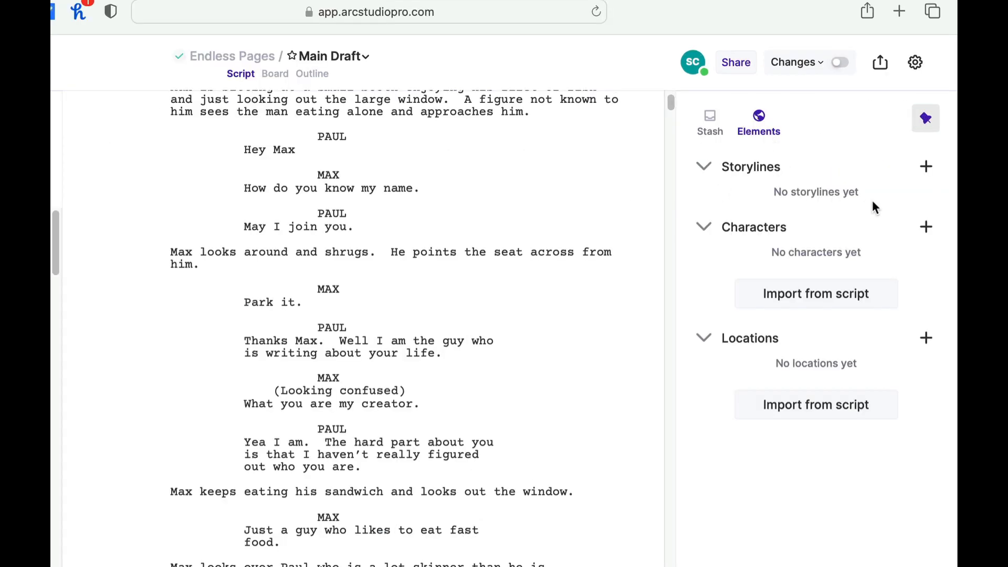
{"action": "left_click", "coordinate": [926, 170]}
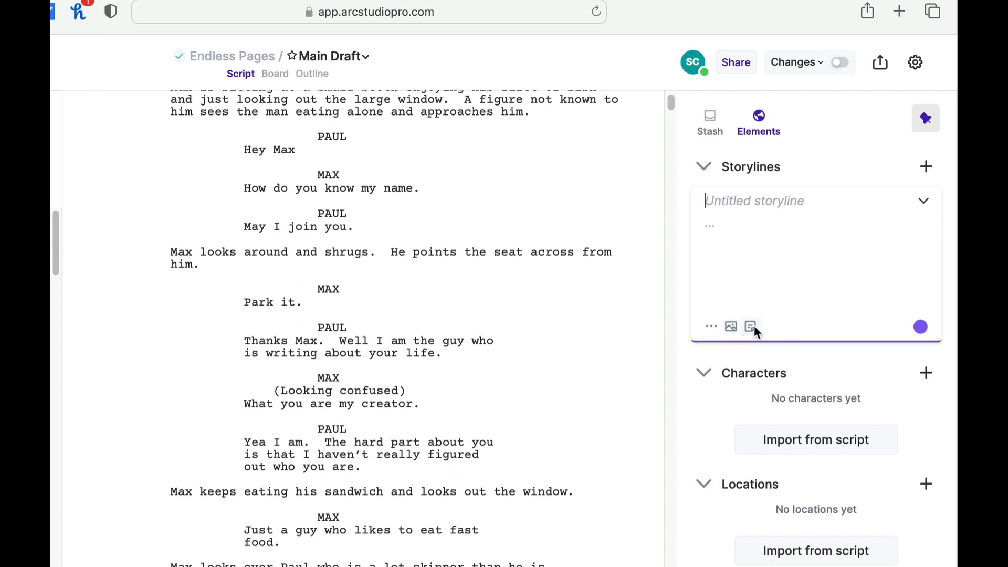
{"action": "left_click", "coordinate": [712, 326]}
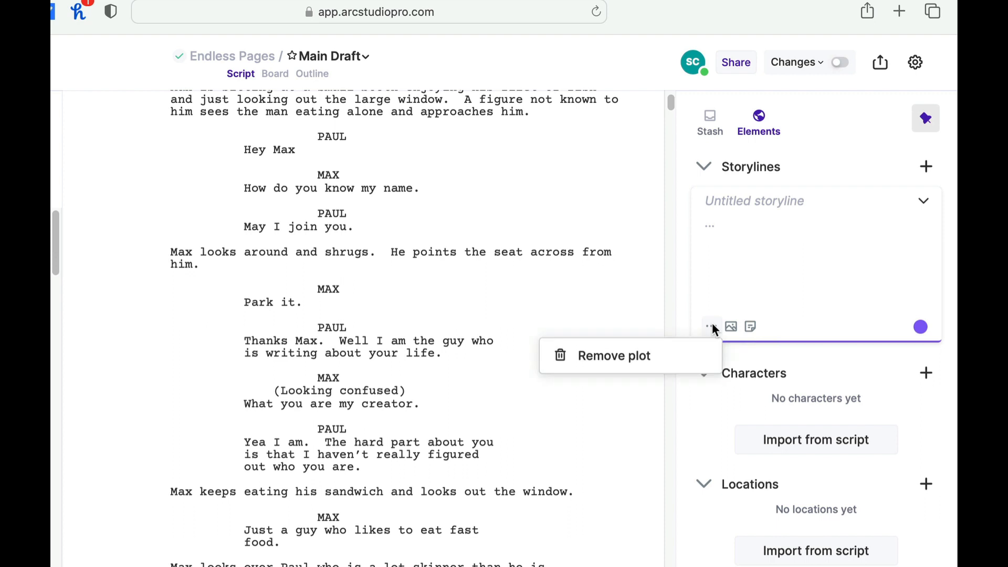
{"action": "left_click", "coordinate": [829, 265]}
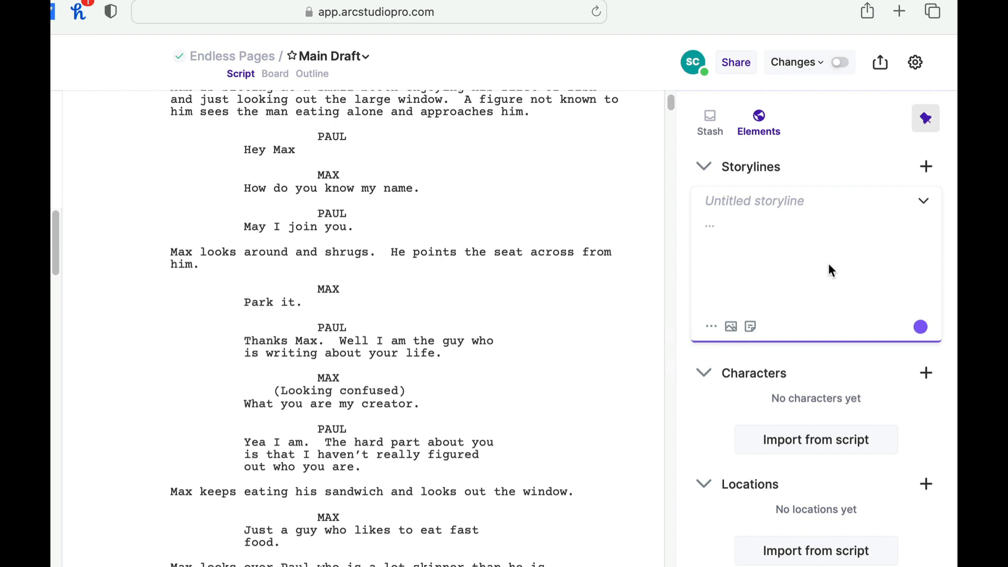
{"action": "left_click", "coordinate": [705, 167]}
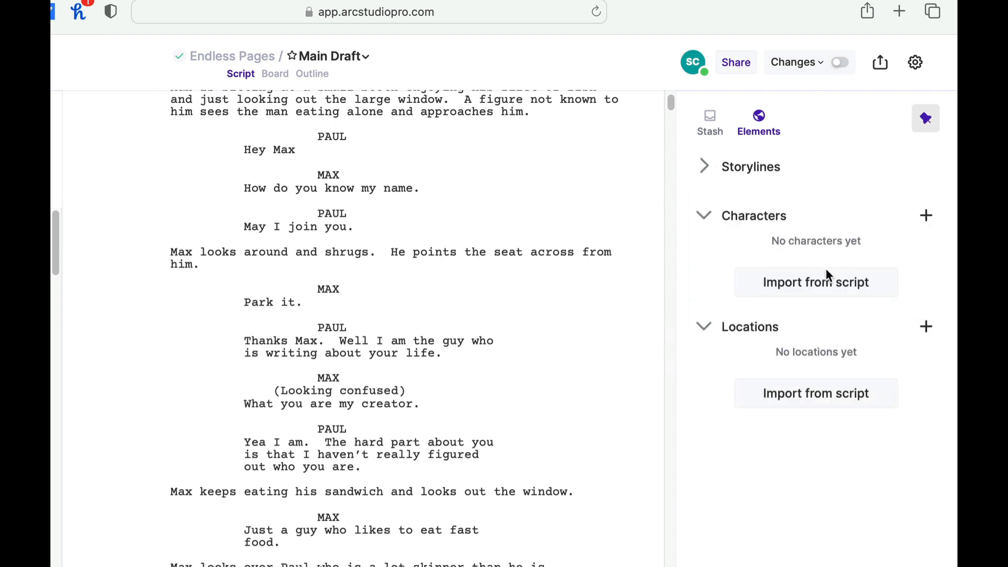
Step: Import Vice Admiral Thrawn from the script as a character element and remove that entry again
{"action": "left_click", "coordinate": [820, 281]}
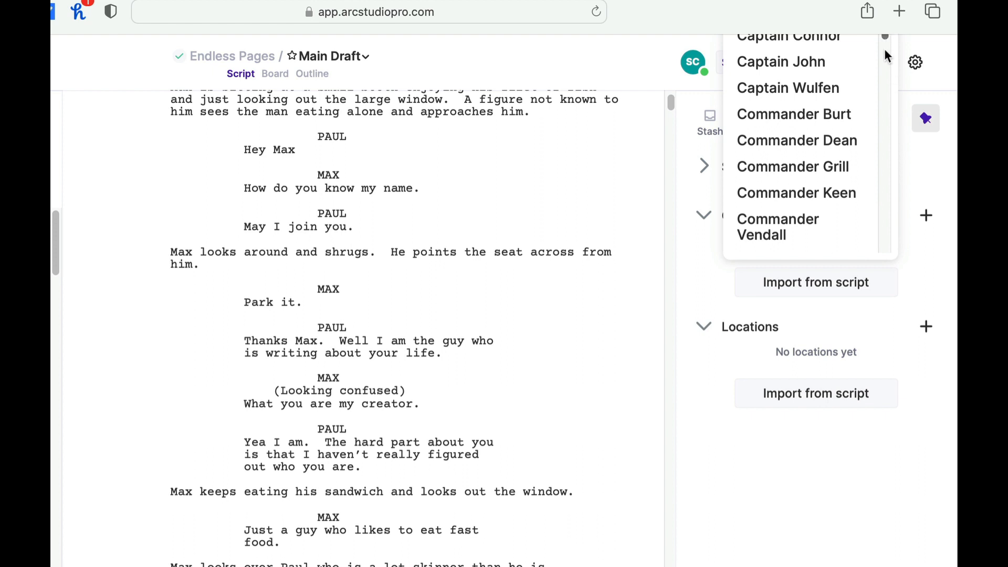
{"action": "scroll", "coordinate": [882, 89], "scroll_direction": "down", "scroll_amount": 15}
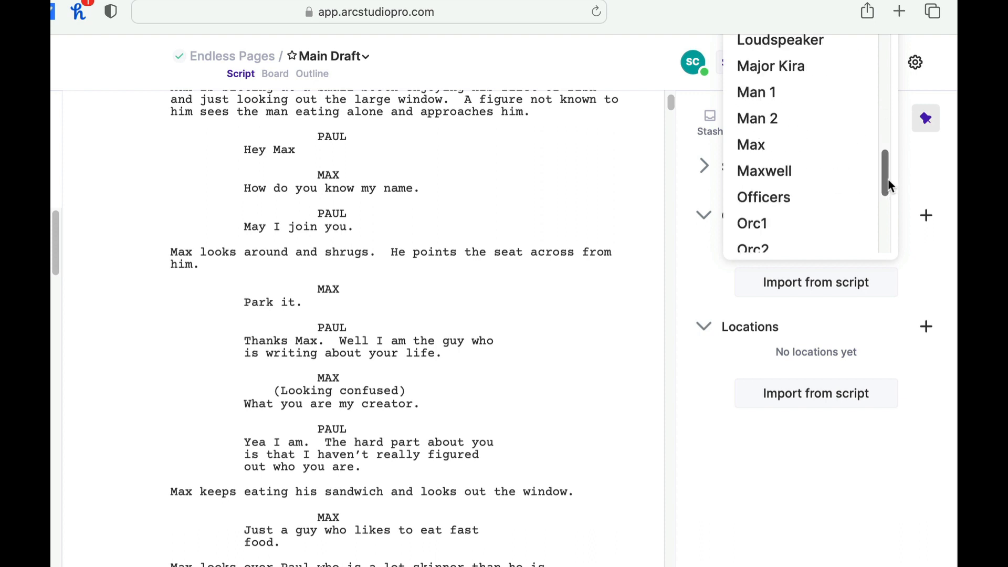
{"action": "scroll", "coordinate": [887, 231], "scroll_direction": "down", "scroll_amount": 5}
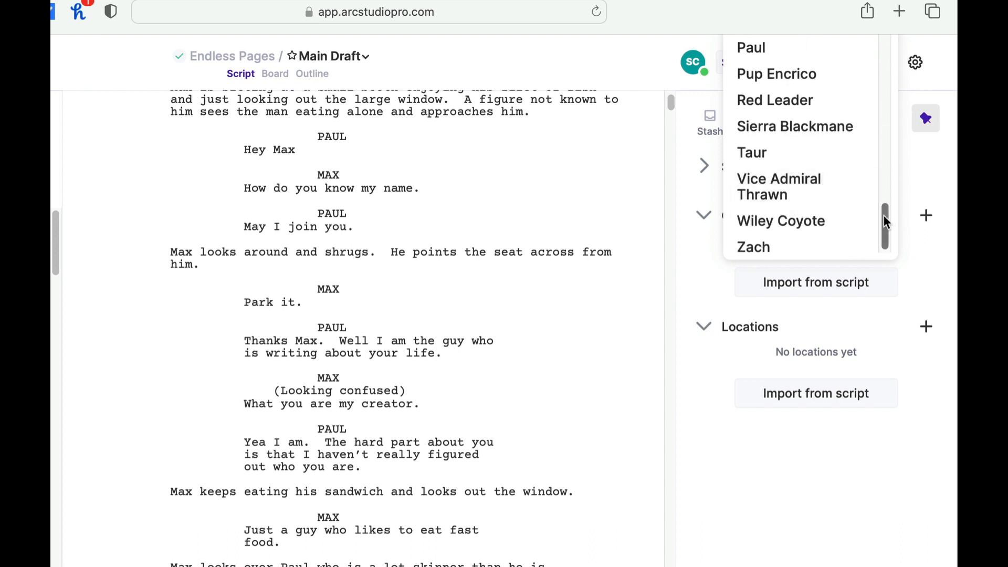
{"action": "mouse_move", "coordinate": [883, 215]}
{"action": "left_mouse_down"}
{"action": "mouse_move", "coordinate": [896, 132]}
{"action": "mouse_move", "coordinate": [884, 233]}
{"action": "left_mouse_up"}
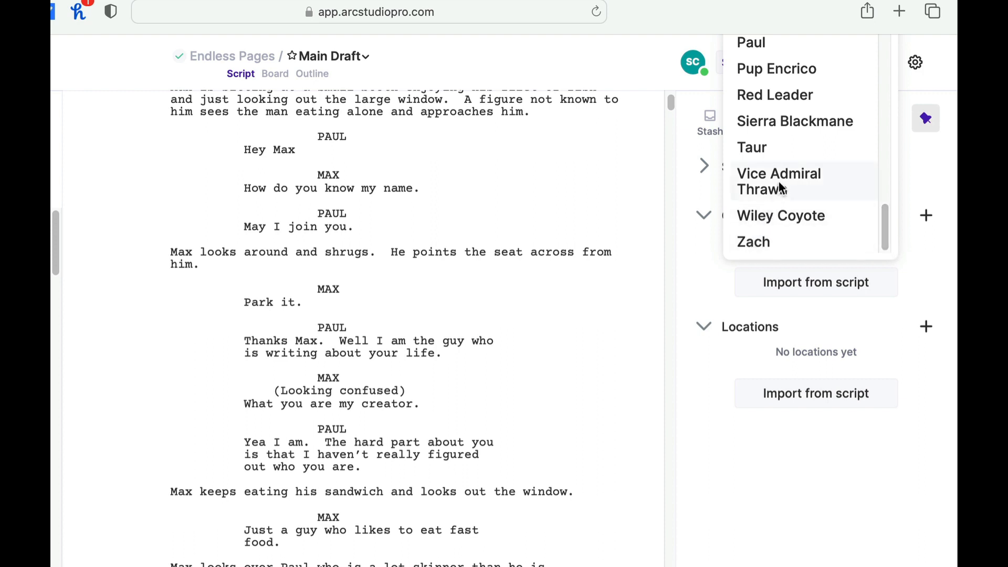
{"action": "left_click_drag", "start_coordinate": [779, 183], "coordinate": [809, 191]}
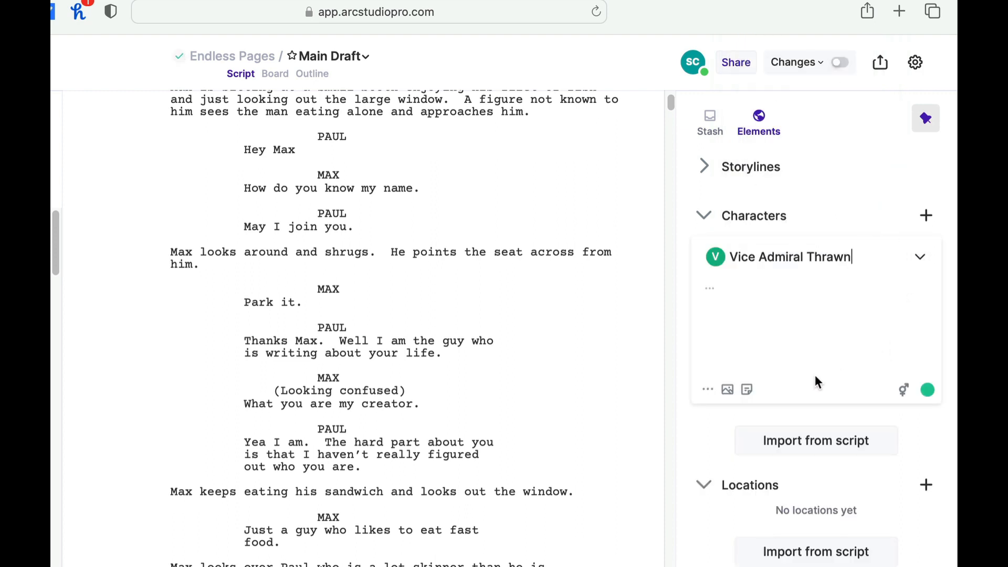
{"action": "left_click", "coordinate": [708, 389]}
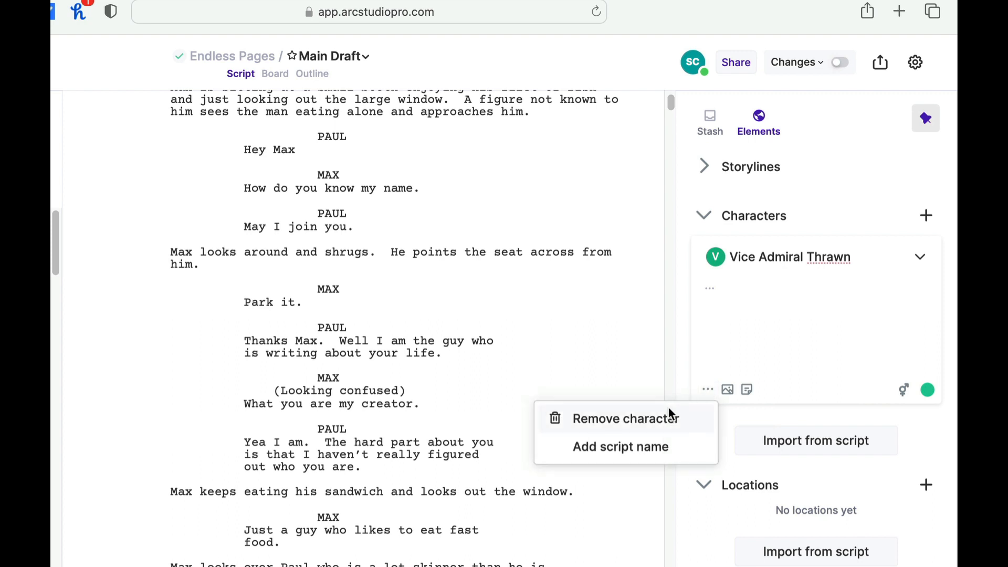
{"action": "left_click", "coordinate": [626, 419]}
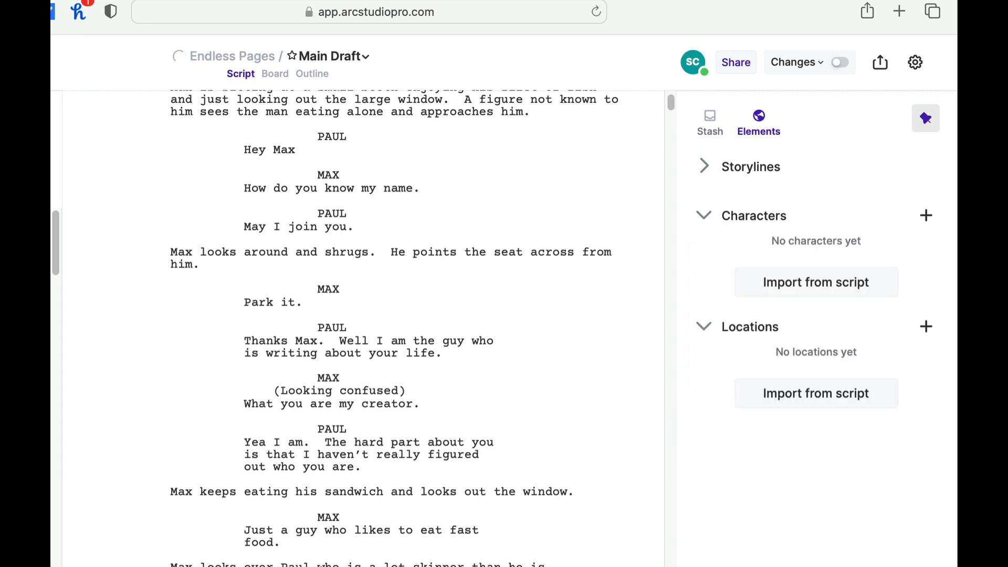
Step: Import Major Kira from the script as a character element
{"action": "left_click", "coordinate": [837, 288]}
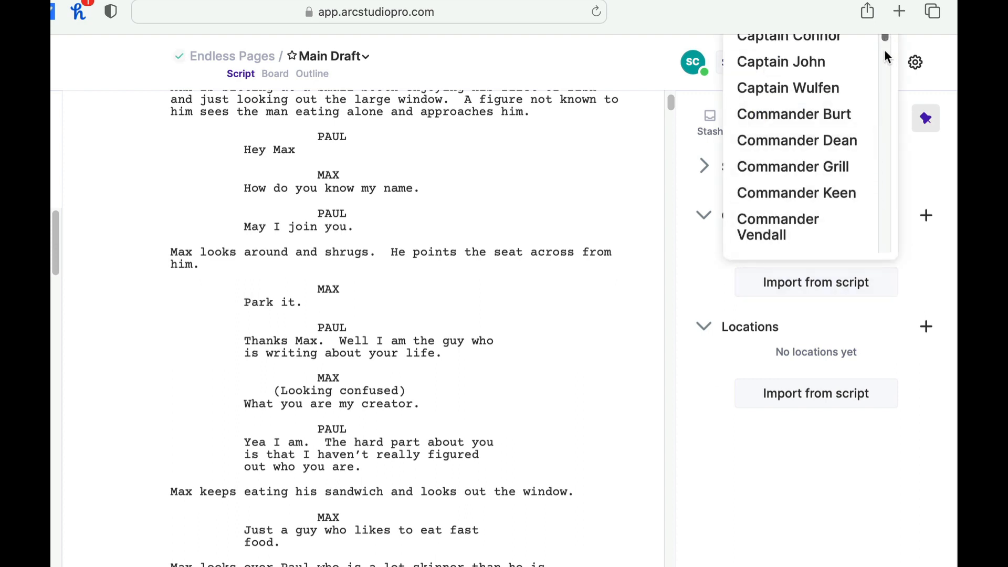
{"action": "scroll", "coordinate": [884, 87], "scroll_direction": "down", "scroll_amount": 10}
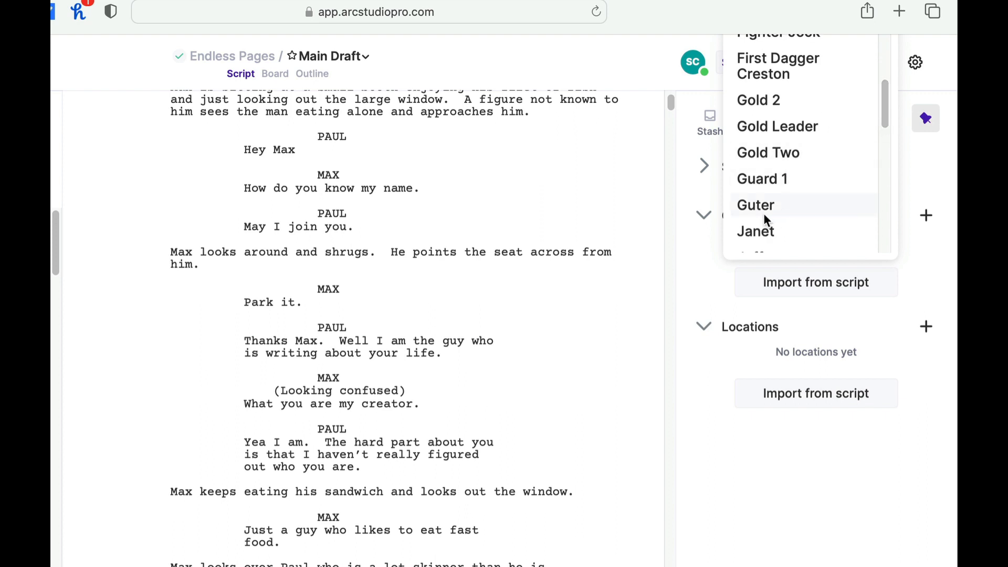
{"action": "left_click_drag", "start_coordinate": [881, 113], "coordinate": [886, 182]}
{"action": "left_click", "coordinate": [782, 141]}
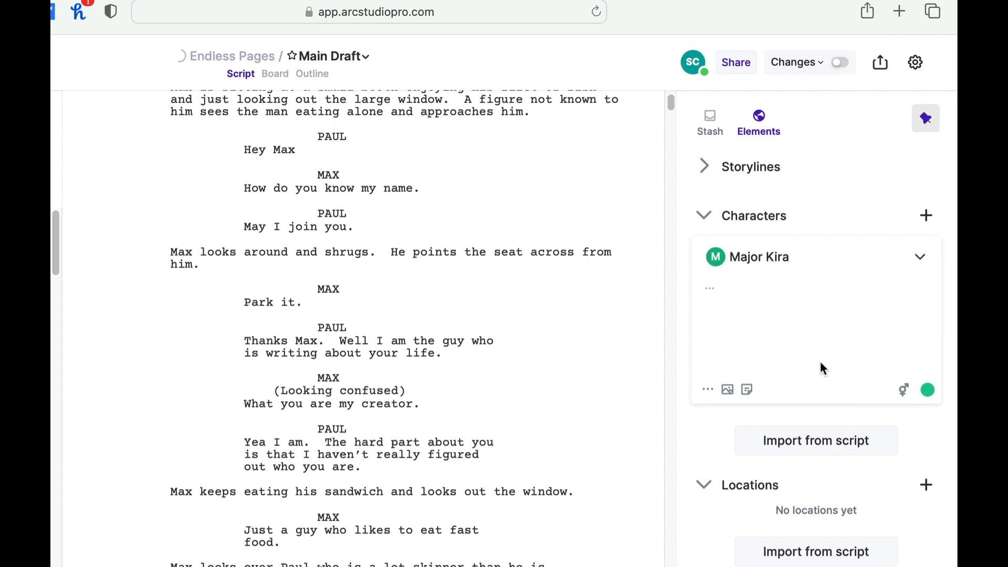
Step: Examine Major Kira's gender choices and the character's note with its options, and close the note
{"action": "left_click", "coordinate": [903, 390]}
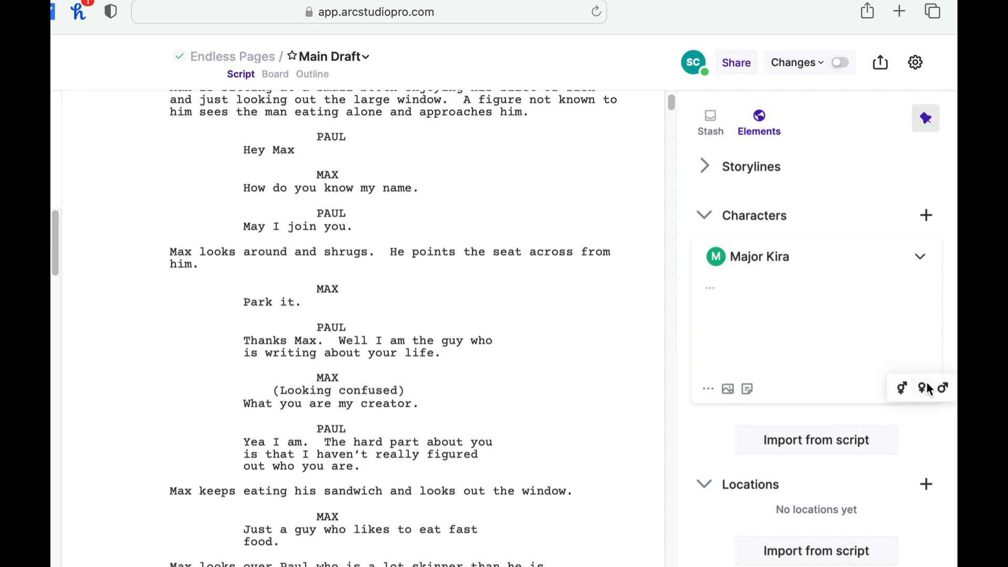
{"action": "left_click", "coordinate": [849, 383]}
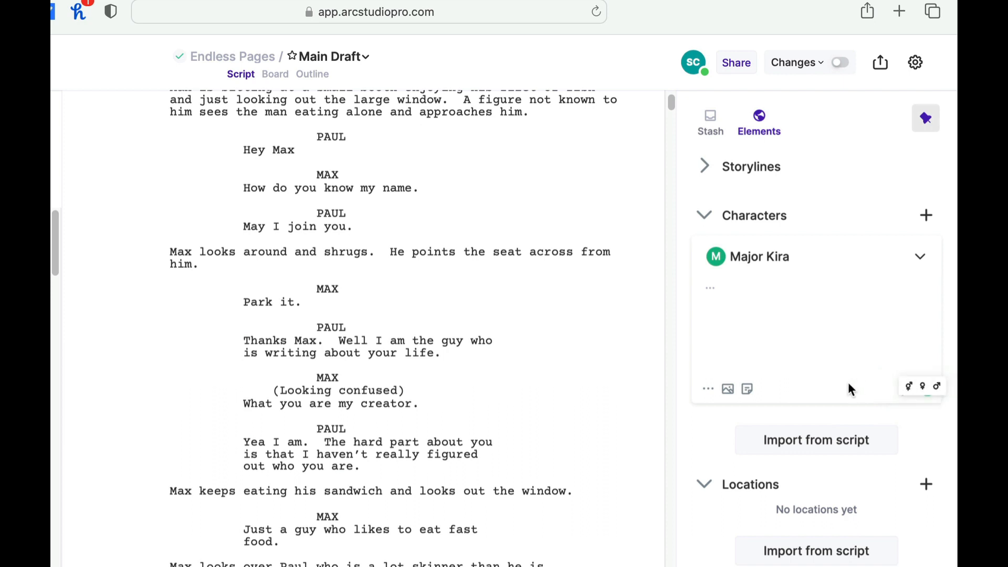
{"action": "left_click", "coordinate": [745, 390]}
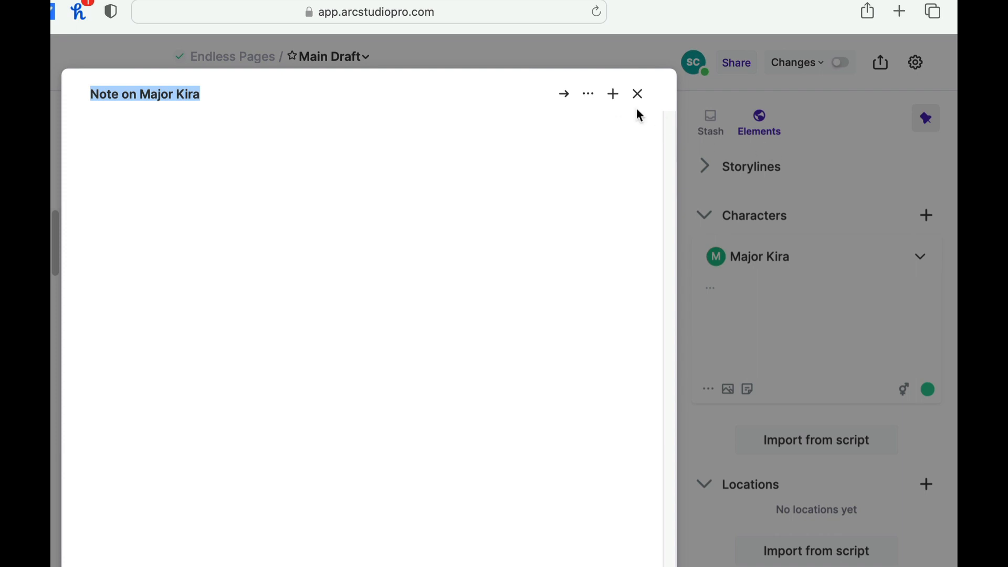
{"action": "left_click", "coordinate": [588, 98]}
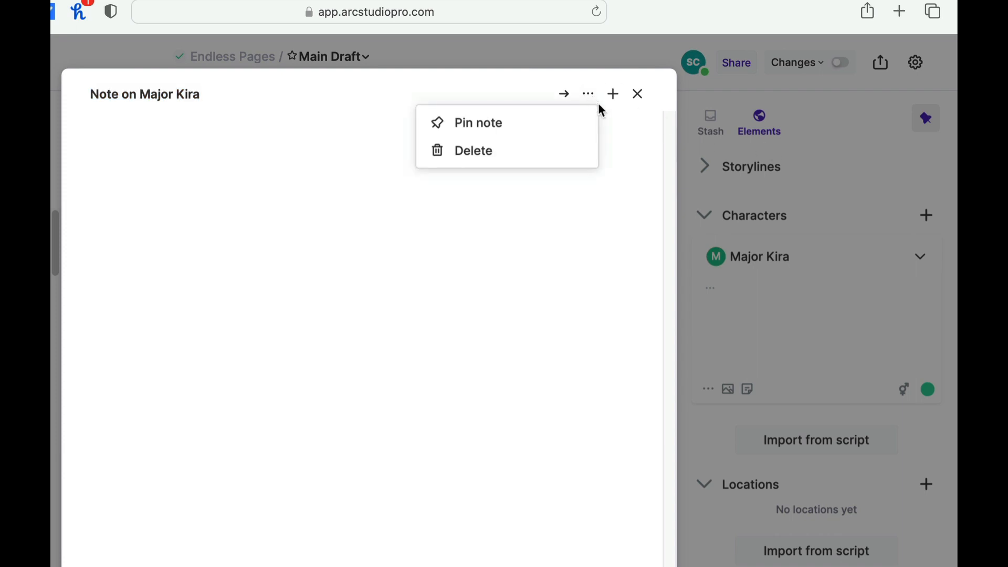
{"action": "left_click", "coordinate": [625, 129]}
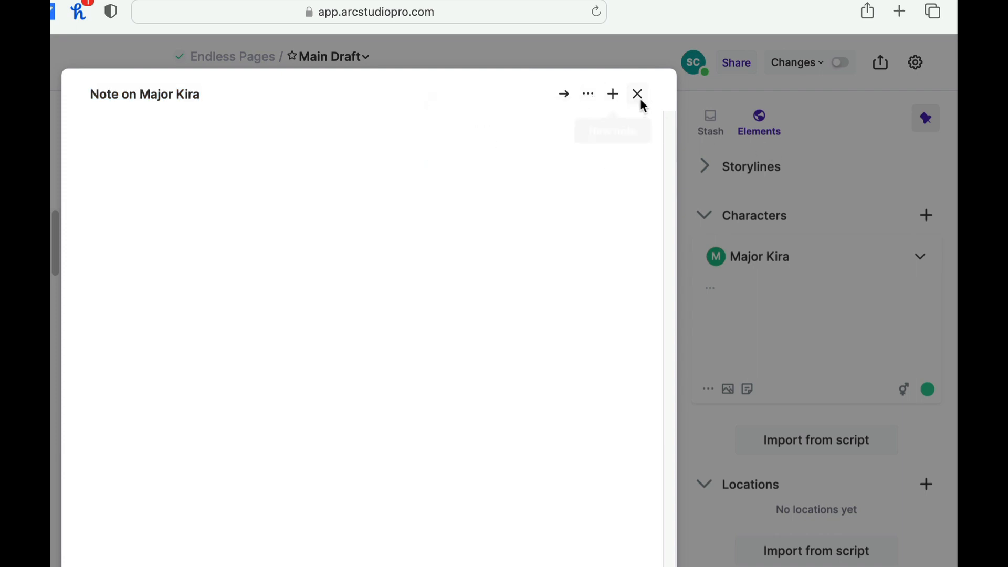
{"action": "left_click", "coordinate": [638, 95]}
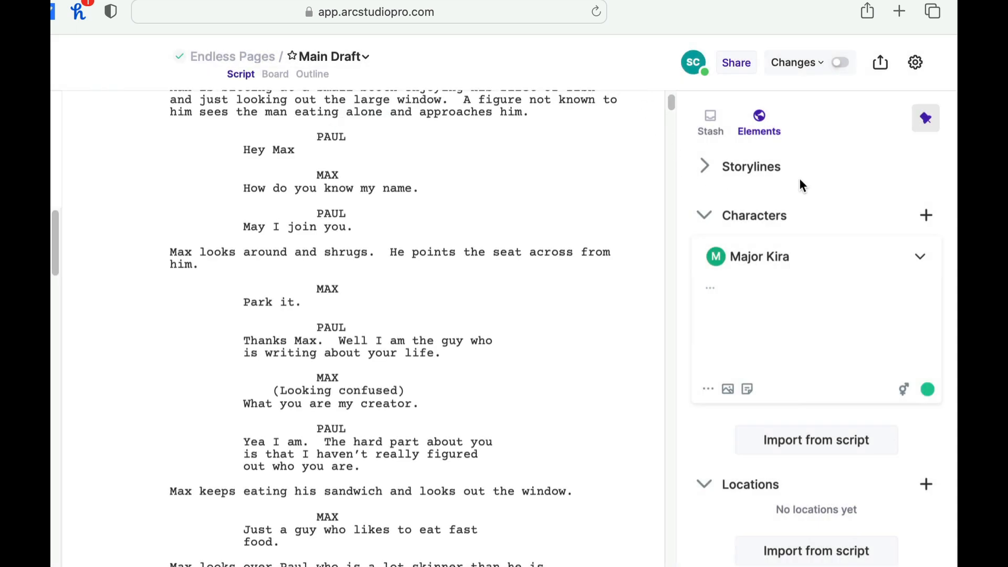
Step: Describe Major Kira as "She is in command of the Defiant when Sisko is done." and collapse the character card
{"action": "left_click", "coordinate": [740, 284]}
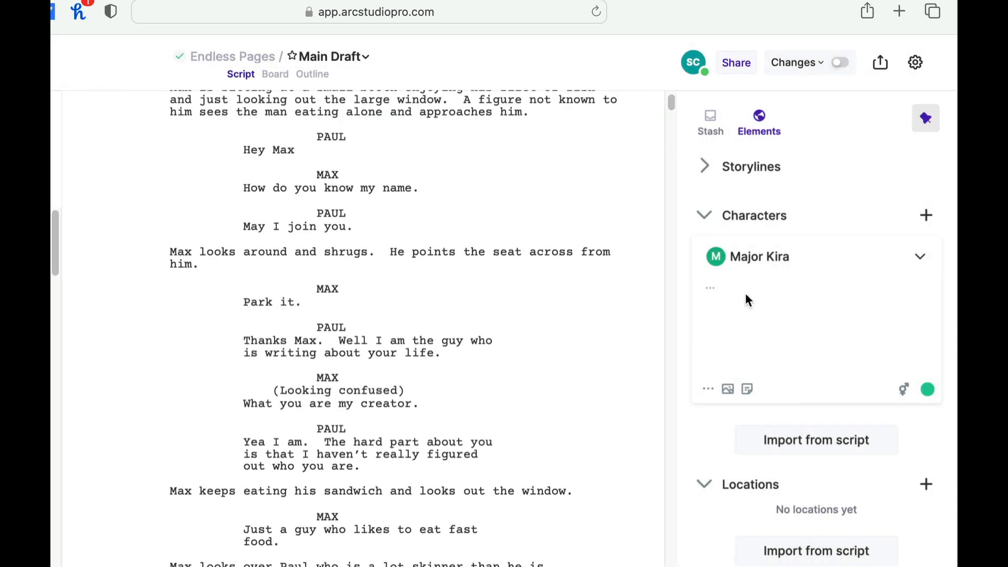
{"action": "type", "text": "She is in com"}
{"action": "type", "text": "mand of the "}
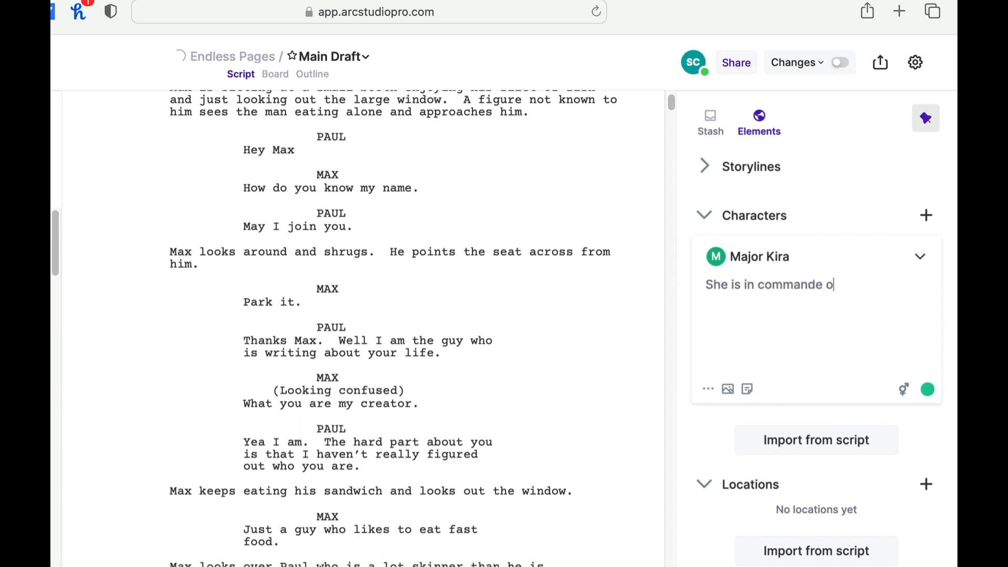
{"action": "type", "text": "Defiant"}
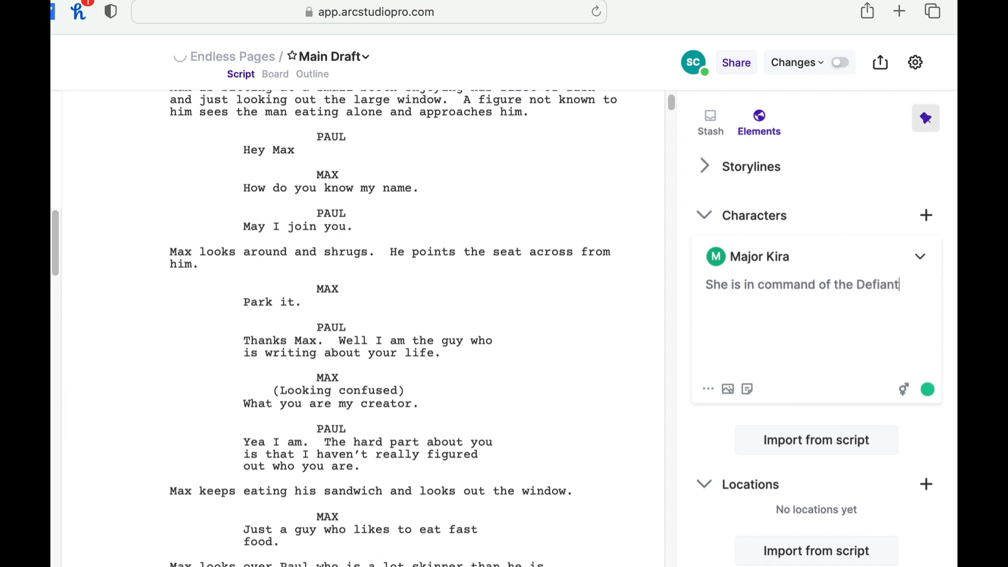
{"action": "type", "text": " when Sisk"}
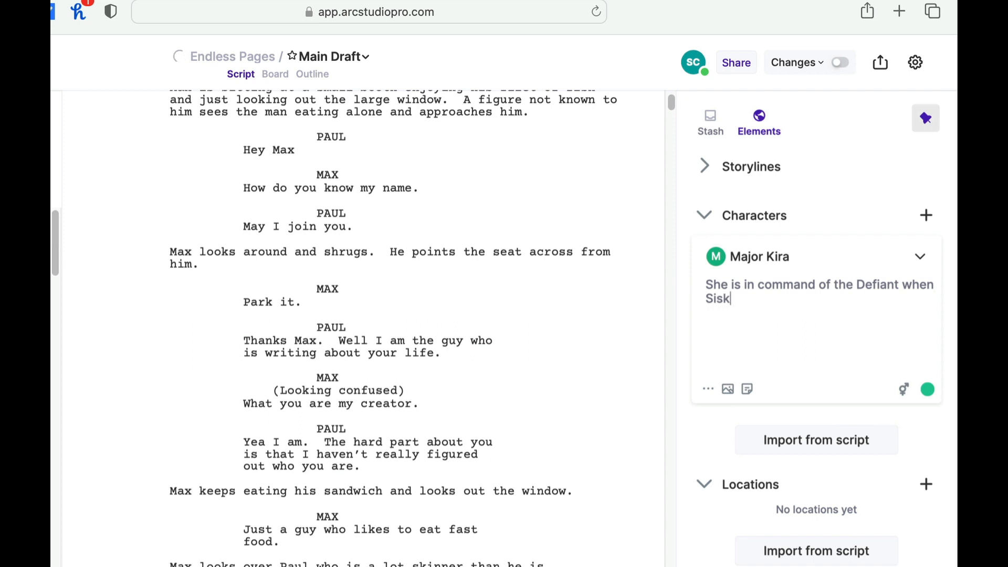
{"action": "type", "text": "o is done."}
{"action": "left_click", "coordinate": [920, 257]}
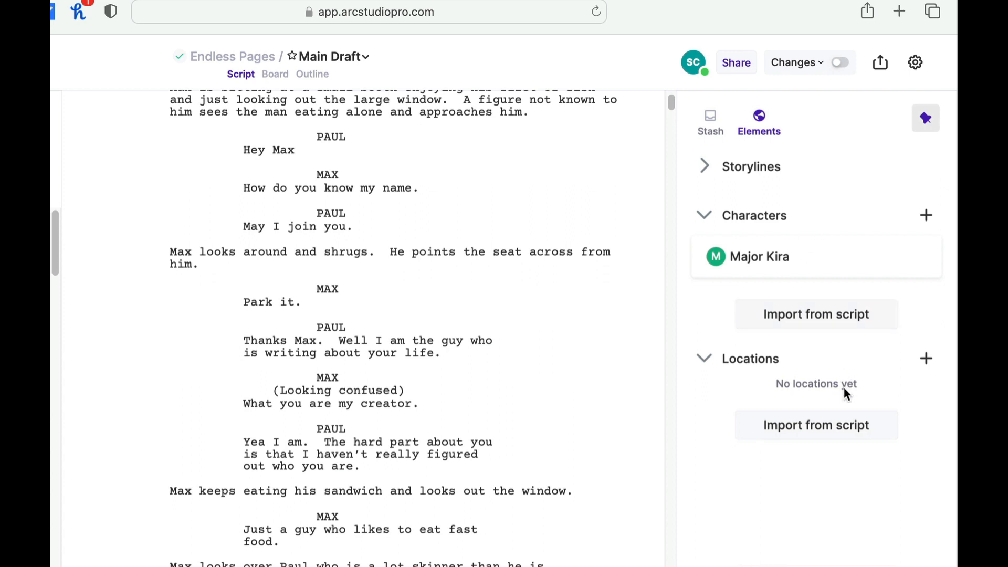
Step: Import Lead Shuttle from the script as a location element
{"action": "left_click", "coordinate": [848, 429]}
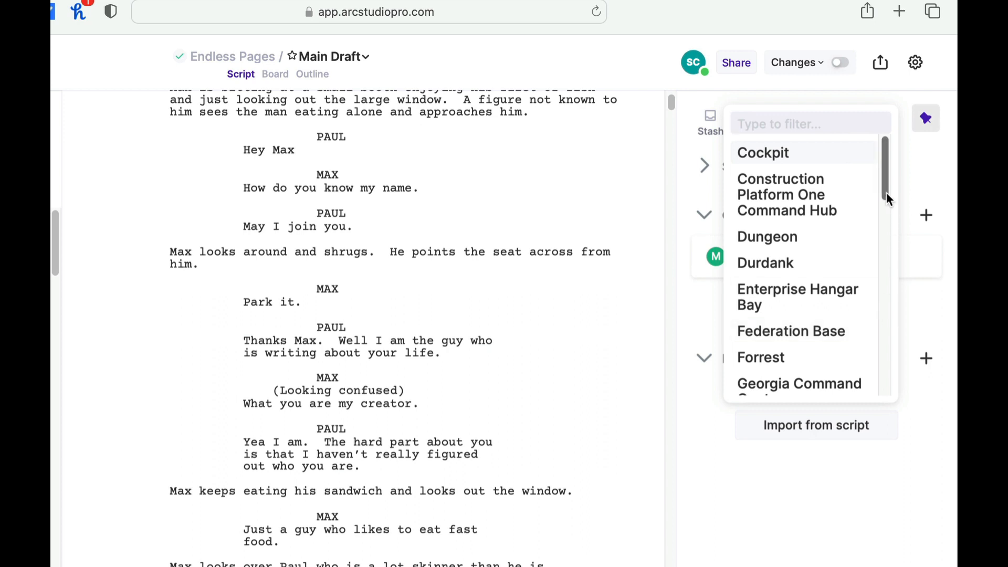
{"action": "left_click_drag", "start_coordinate": [886, 189], "coordinate": [877, 297]}
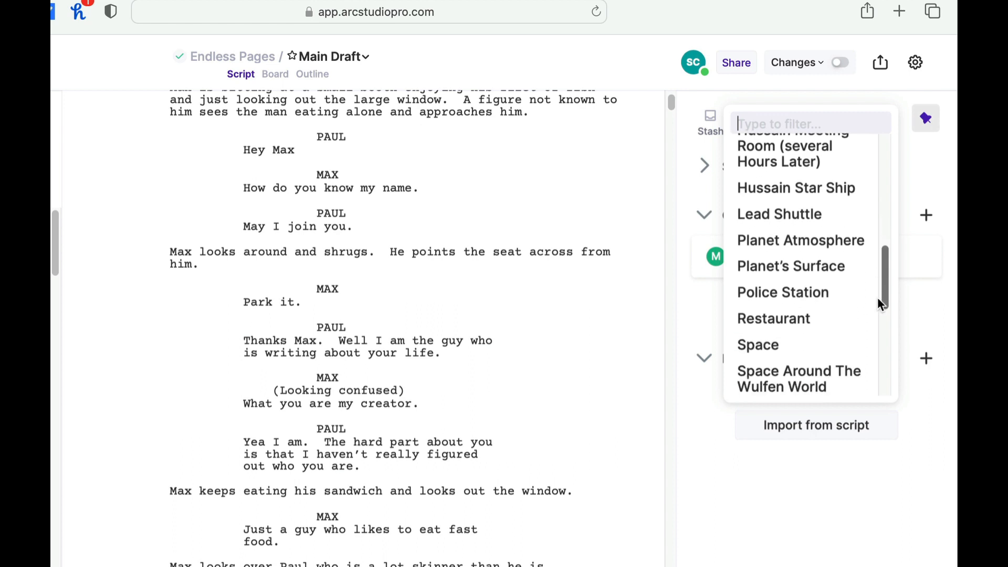
{"action": "left_click", "coordinate": [785, 227]}
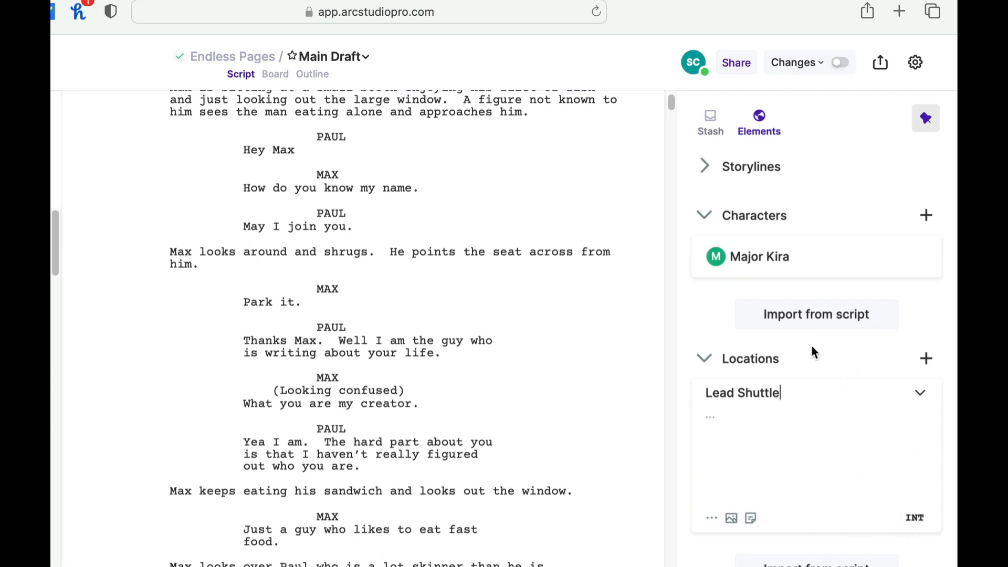
Step: Collapse and re-expand the locations and characters sections of the script's elements
{"action": "left_click", "coordinate": [705, 362]}
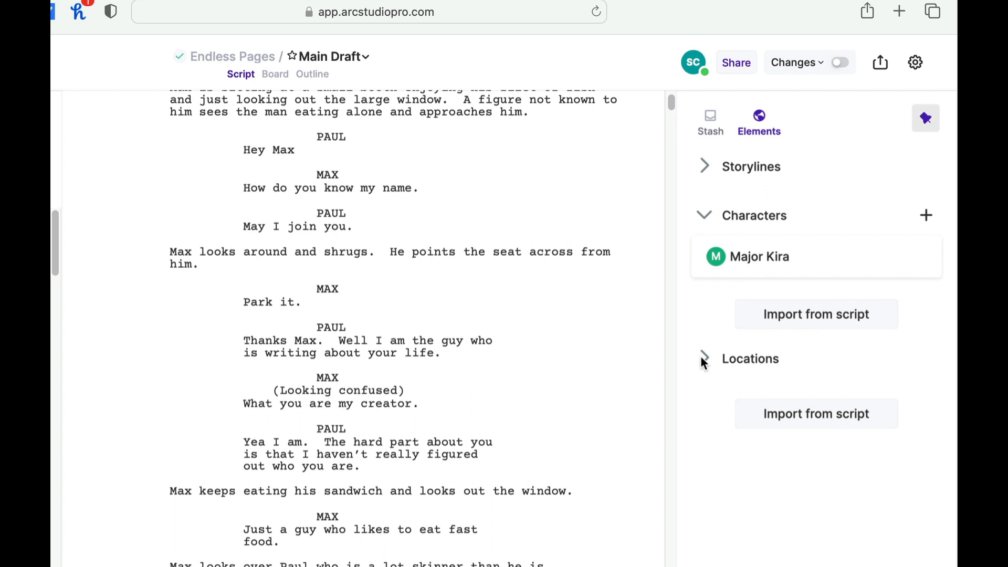
{"action": "left_click", "coordinate": [702, 217]}
{"action": "left_click", "coordinate": [702, 217]}
{"action": "left_click", "coordinate": [704, 361]}
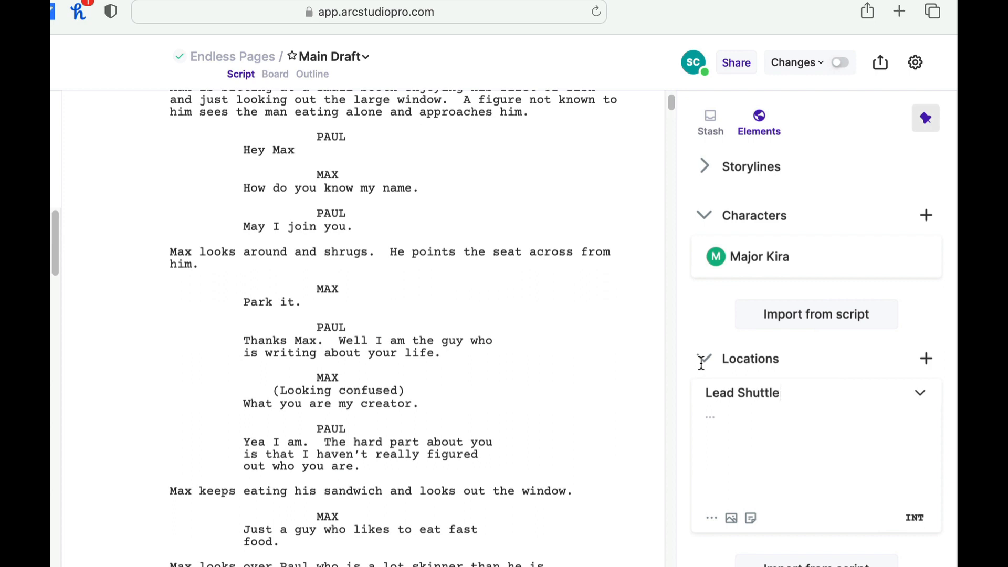
Step: Return to the stash, examine the Main Draft's rename, snapshot and alternate draft options, and close them
{"action": "left_click", "coordinate": [711, 126]}
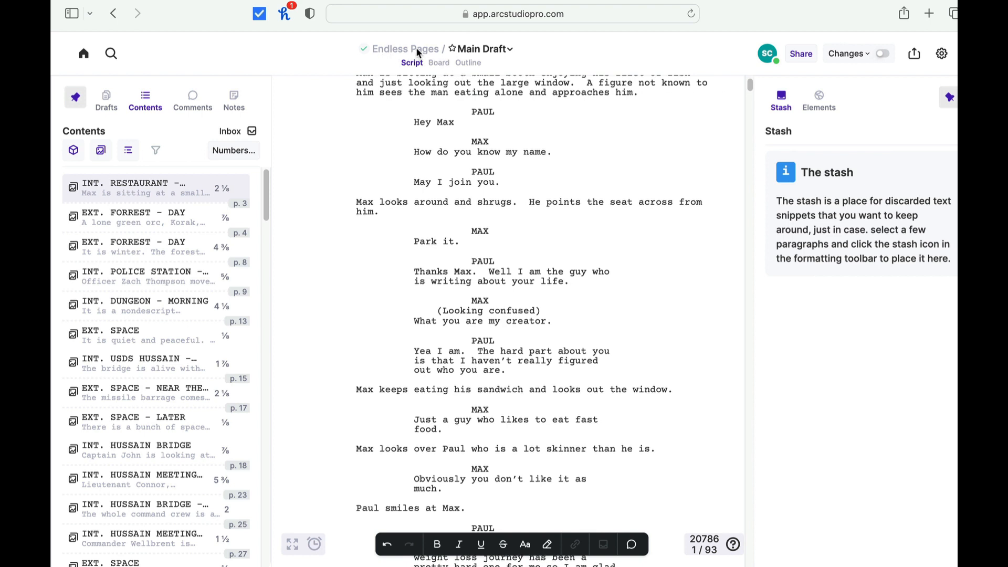
{"action": "left_click", "coordinate": [511, 50]}
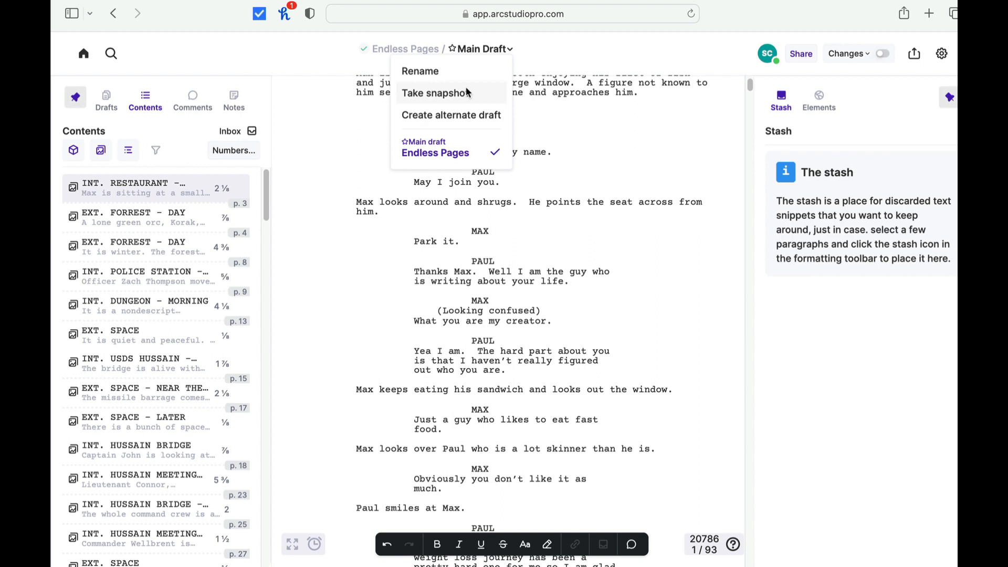
{"action": "left_click", "coordinate": [731, 161]}
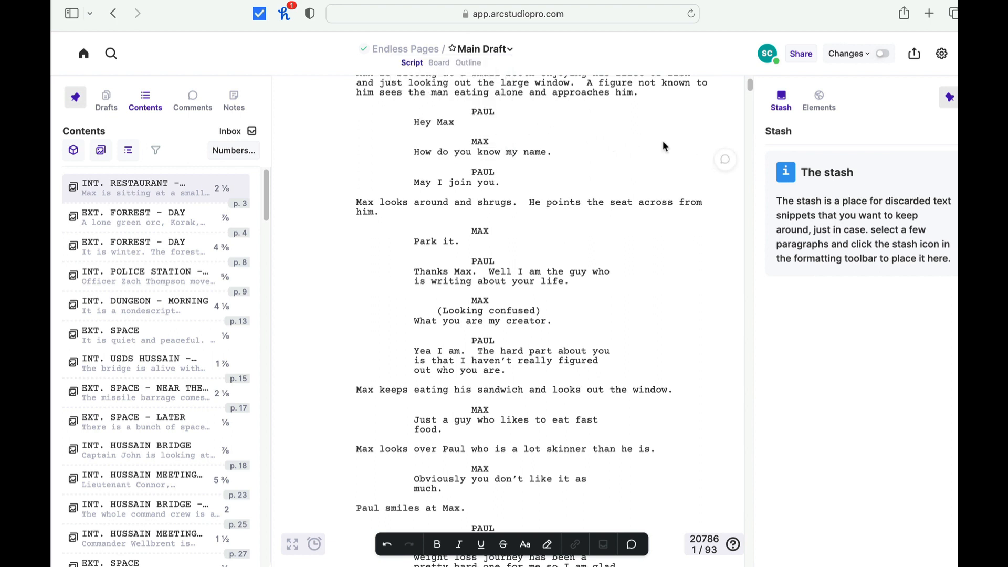
Step: Start the beat board from the Basic 3-act template, then expand and collapse Act 1's untitled beat
{"action": "left_click", "coordinate": [445, 63]}
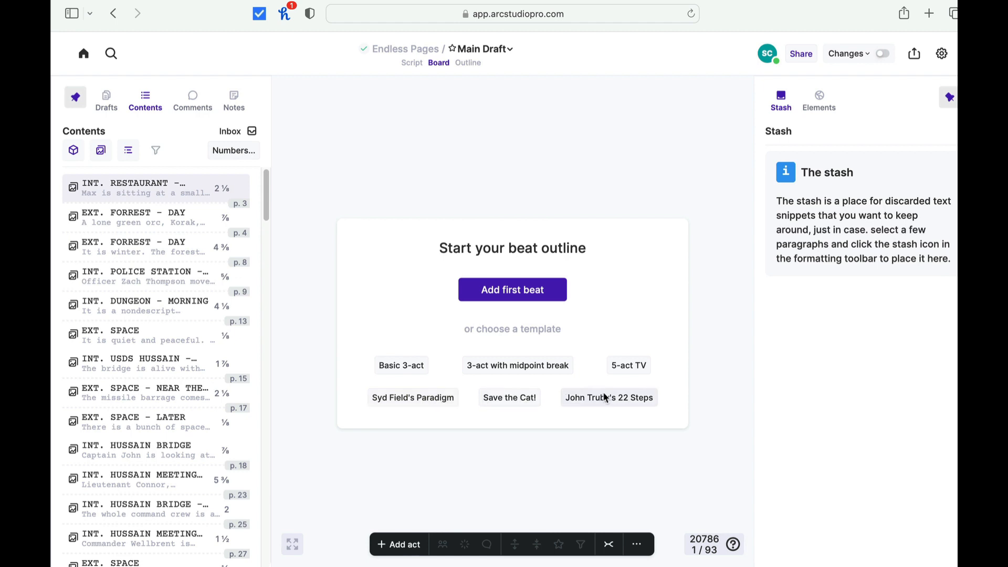
{"action": "left_click", "coordinate": [414, 365]}
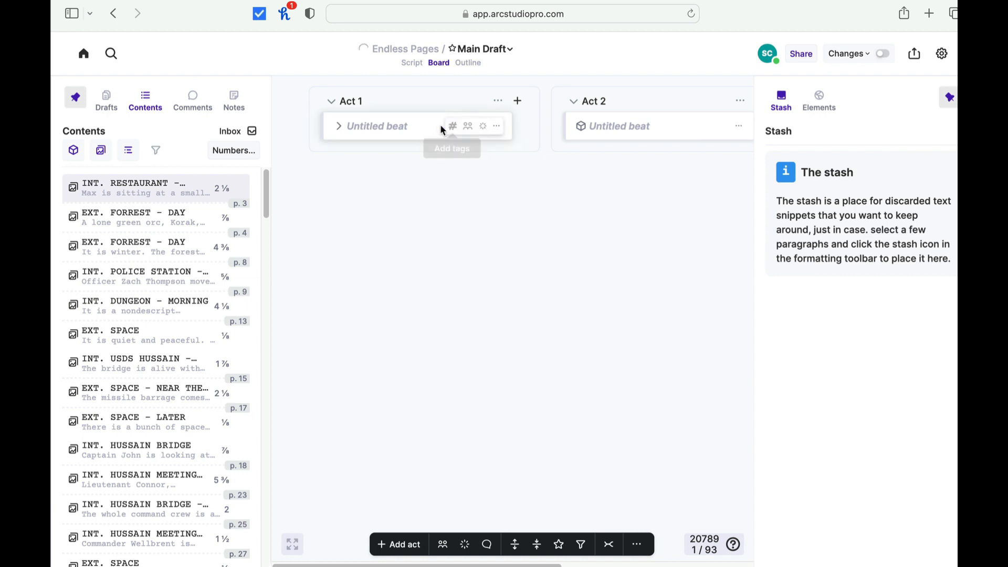
{"action": "left_click", "coordinate": [340, 127]}
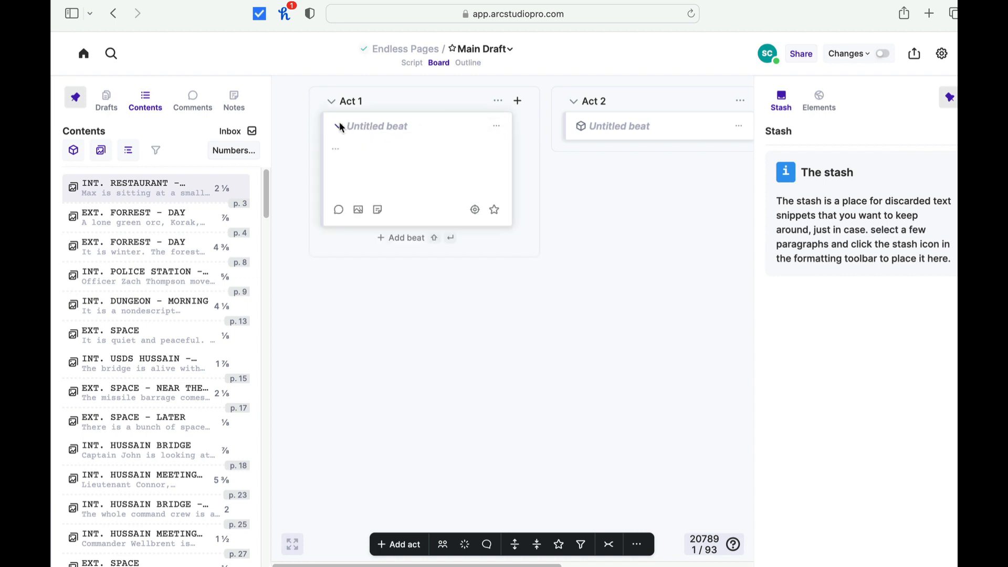
{"action": "left_click", "coordinate": [338, 127]}
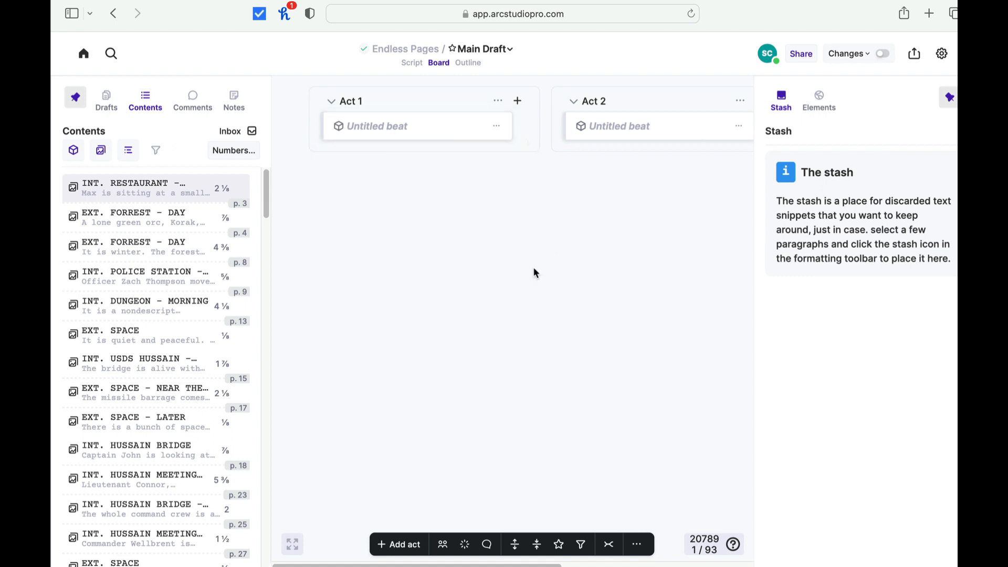
Step: Compare the outline view with the board and look across the board's three acts
{"action": "left_click", "coordinate": [467, 63]}
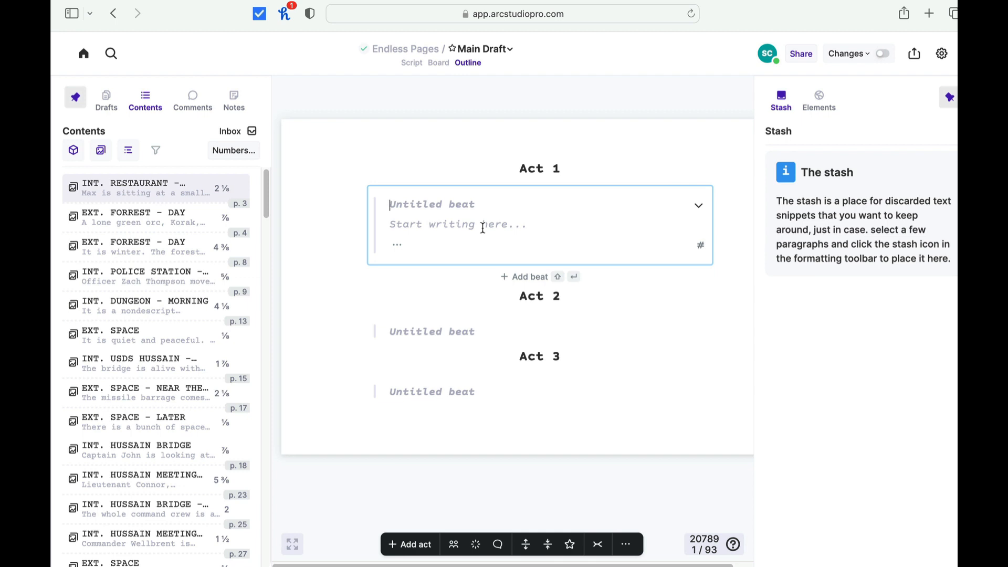
{"action": "left_click", "coordinate": [442, 62]}
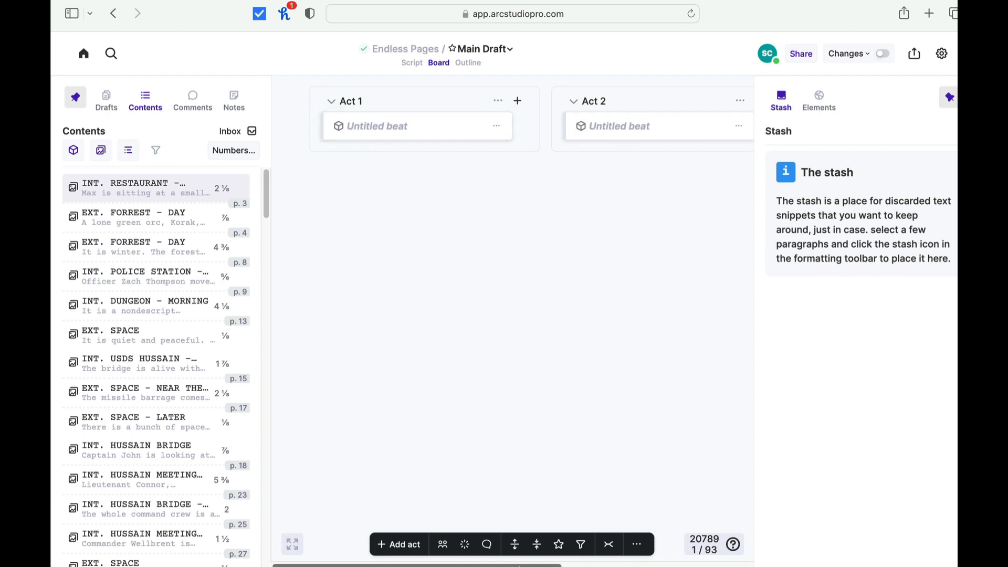
{"action": "left_click_drag", "start_coordinate": [521, 565], "coordinate": [641, 566]}
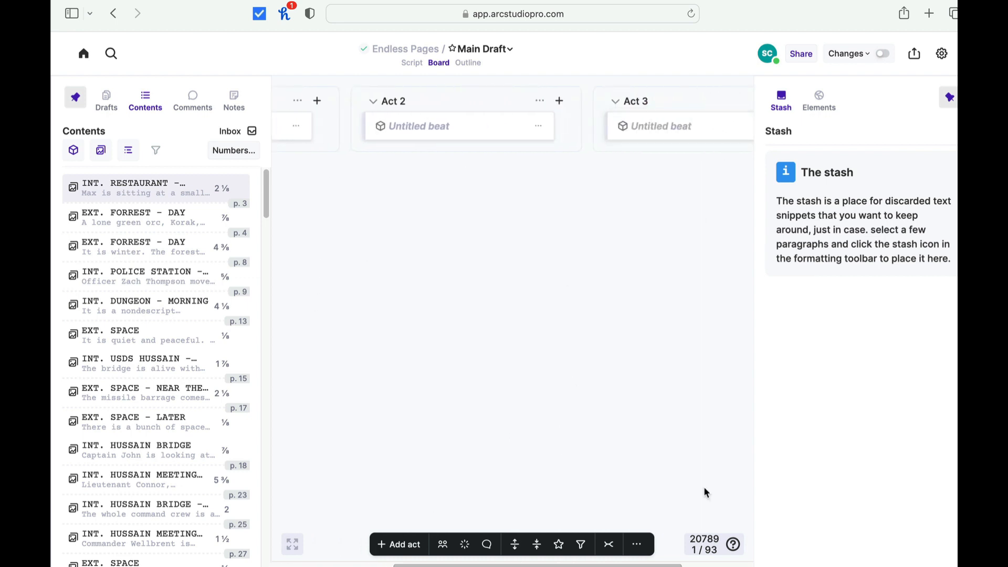
{"action": "left_click_drag", "start_coordinate": [630, 566], "coordinate": [509, 566]}
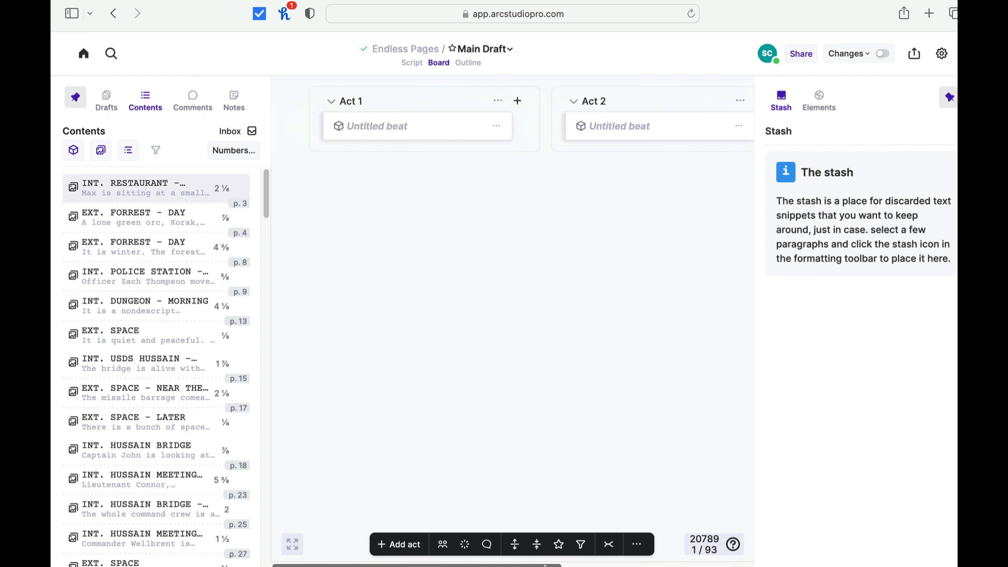
Step: Show the board in full-screen mode and rate the script's import quality as Good
{"action": "left_click", "coordinate": [297, 546]}
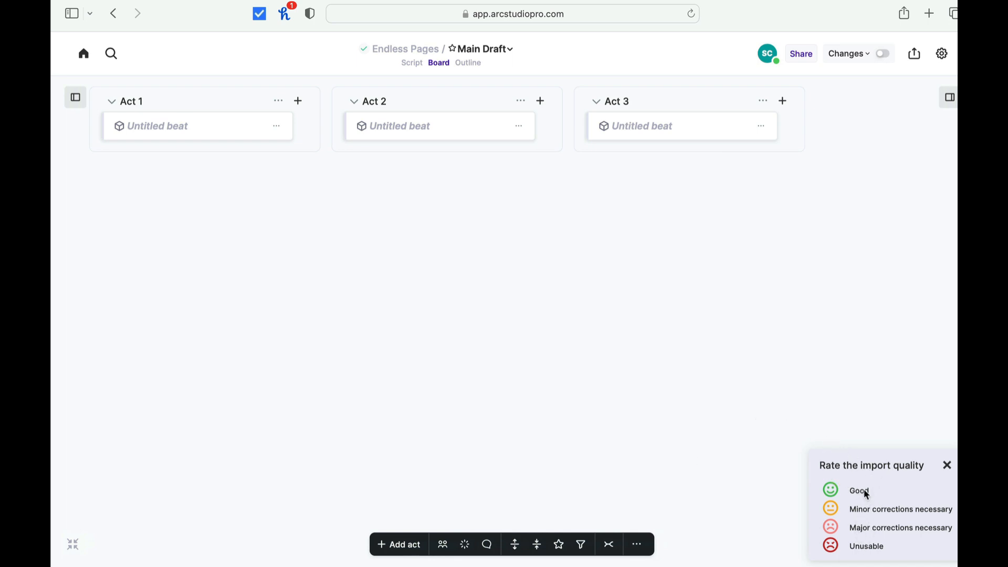
{"action": "left_click", "coordinate": [859, 491]}
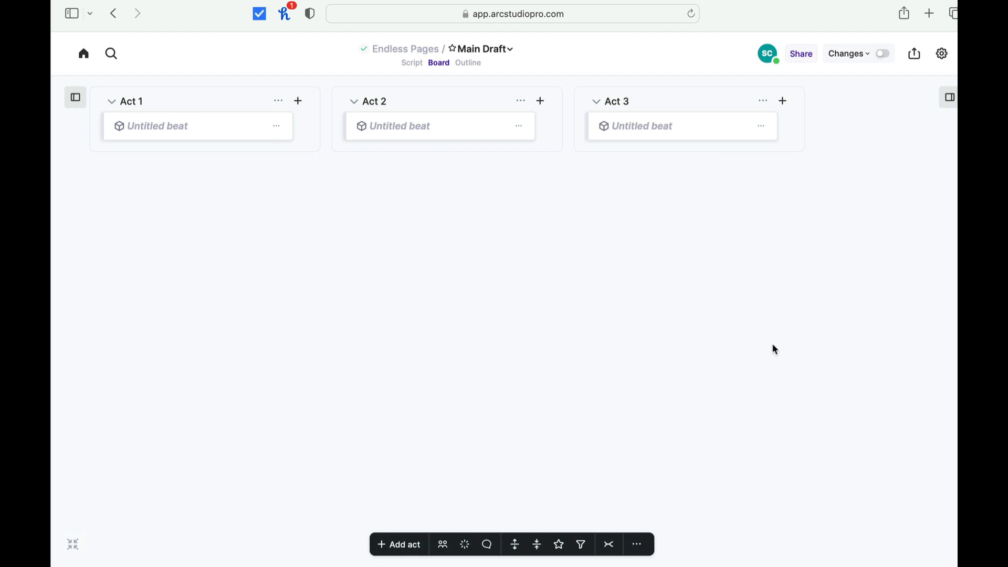
Step: View the outline, board and script in full-screen mode, then leave full screen with the script open
{"action": "left_click", "coordinate": [470, 64]}
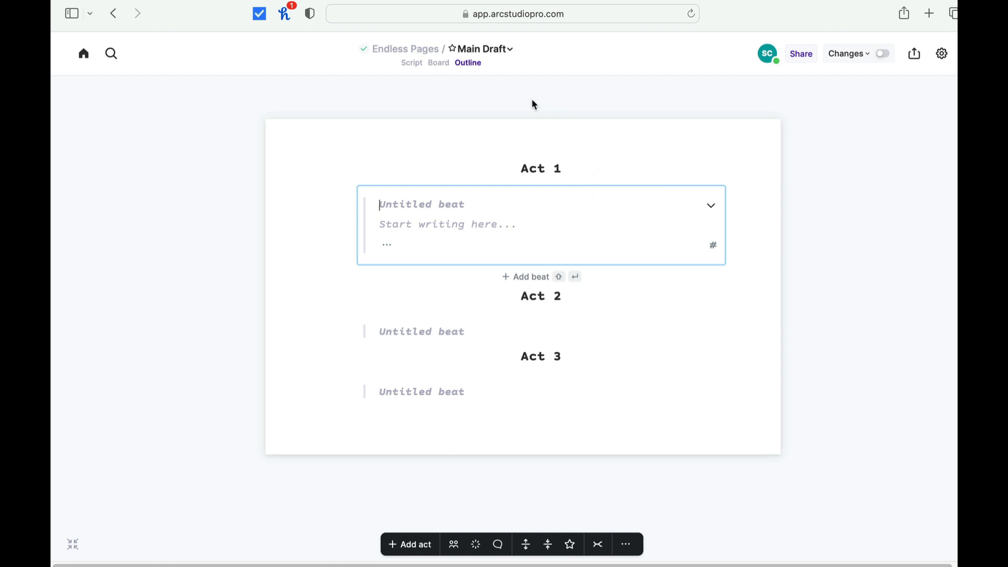
{"action": "left_click", "coordinate": [436, 63]}
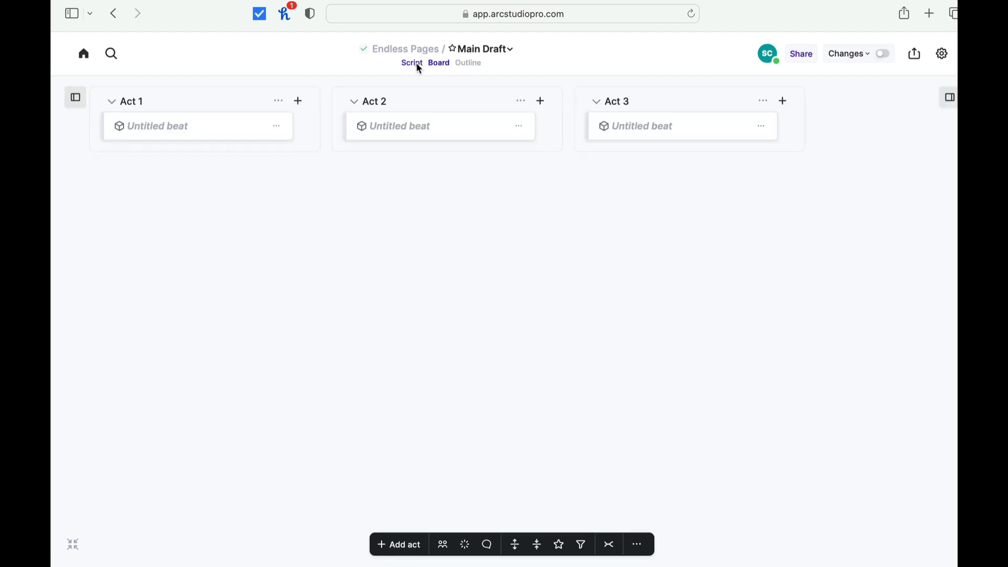
{"action": "left_click", "coordinate": [419, 64]}
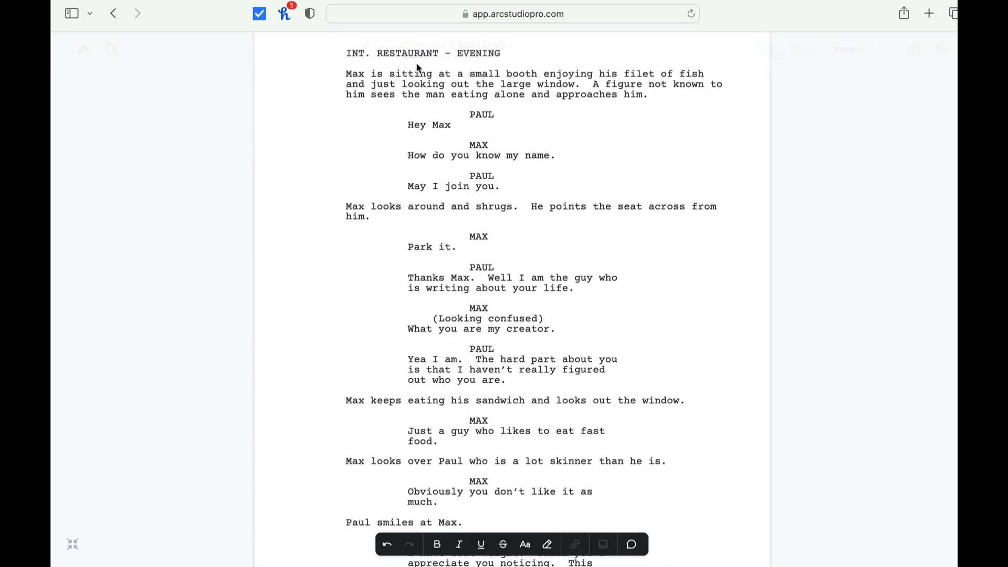
{"action": "left_click", "coordinate": [74, 545]}
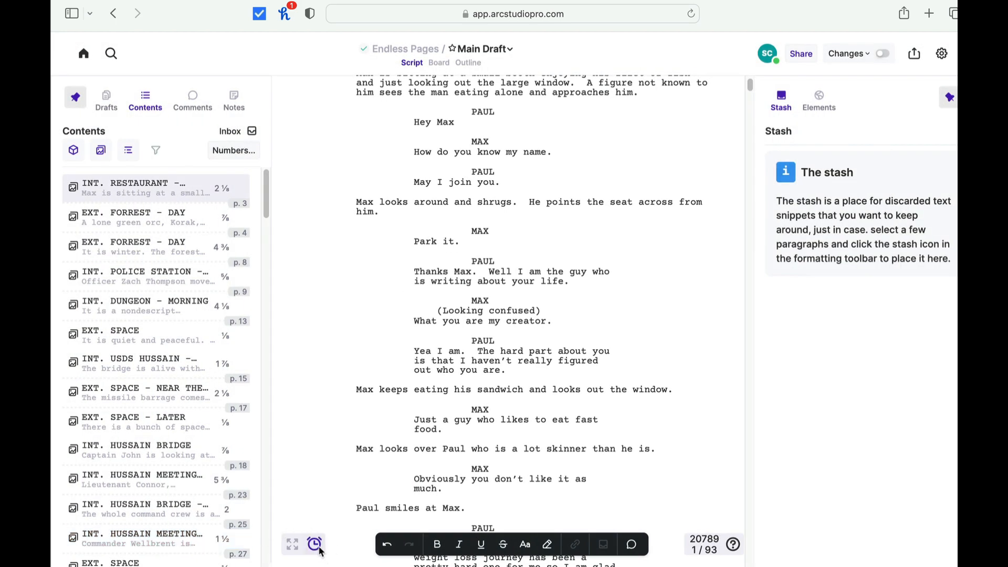
Step: Examine the writing timer's options and the help window, closing each without changes
{"action": "left_click", "coordinate": [318, 549]}
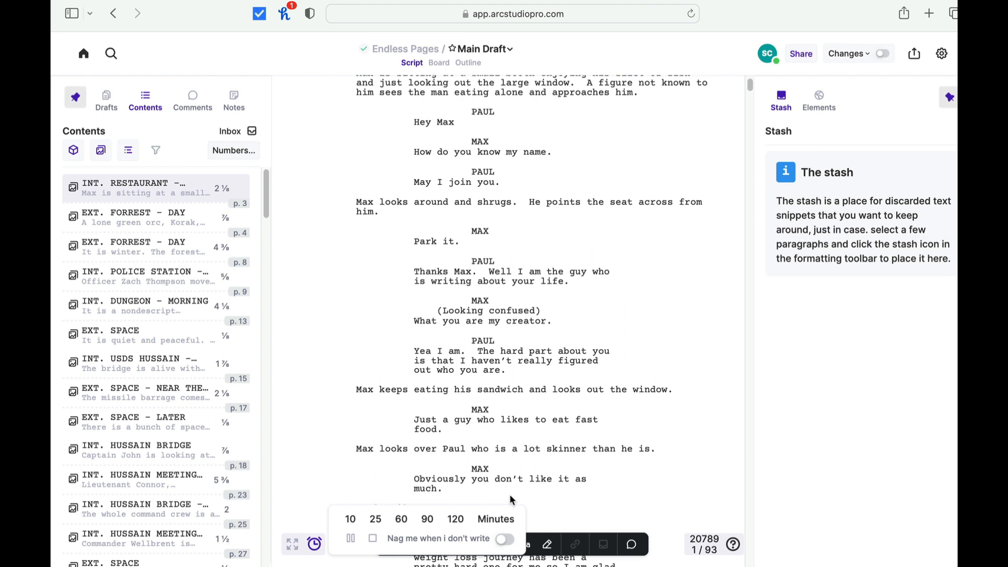
{"action": "left_click", "coordinate": [666, 492]}
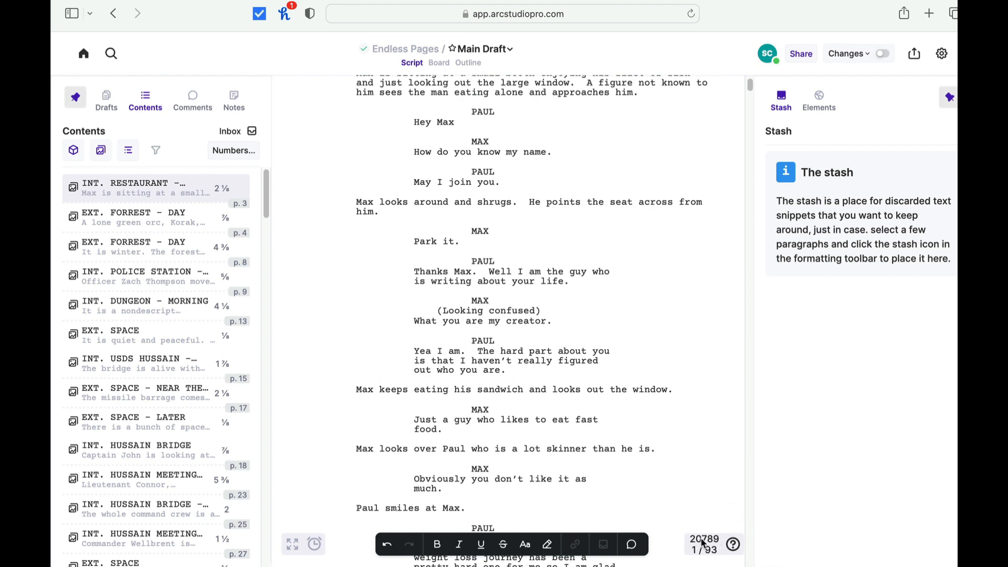
{"action": "left_click", "coordinate": [735, 546]}
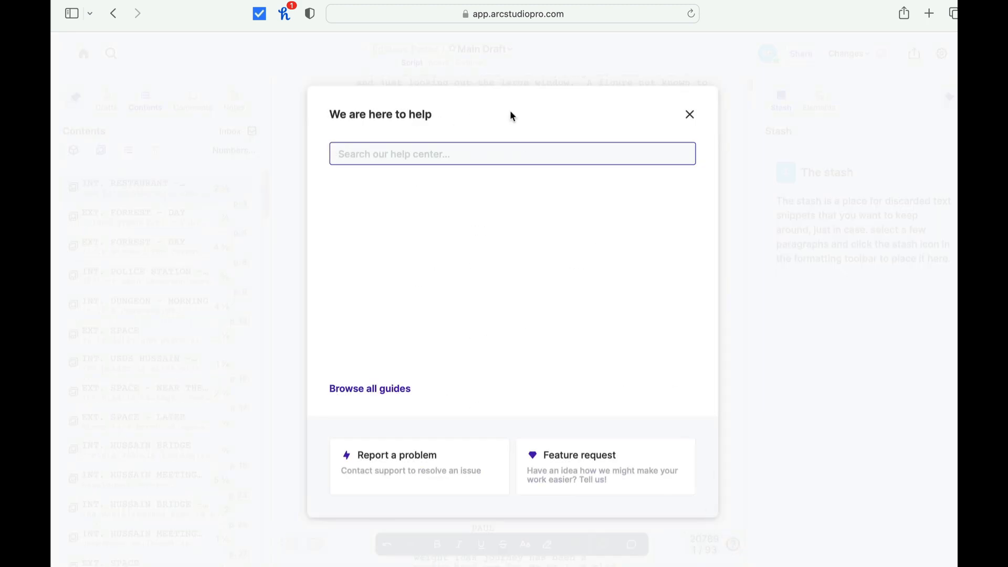
{"action": "left_click", "coordinate": [690, 114]}
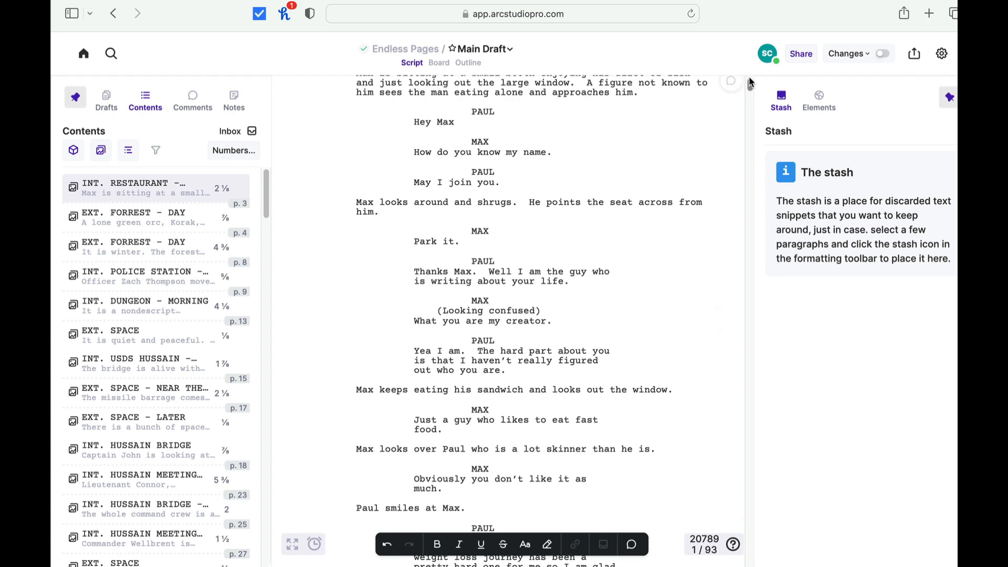
Step: Add the scene heading "INT. THEATER STAGE - DAY" in Act 2's untitled beat at the end of the script
{"action": "left_click_drag", "start_coordinate": [751, 83], "coordinate": [750, 562]}
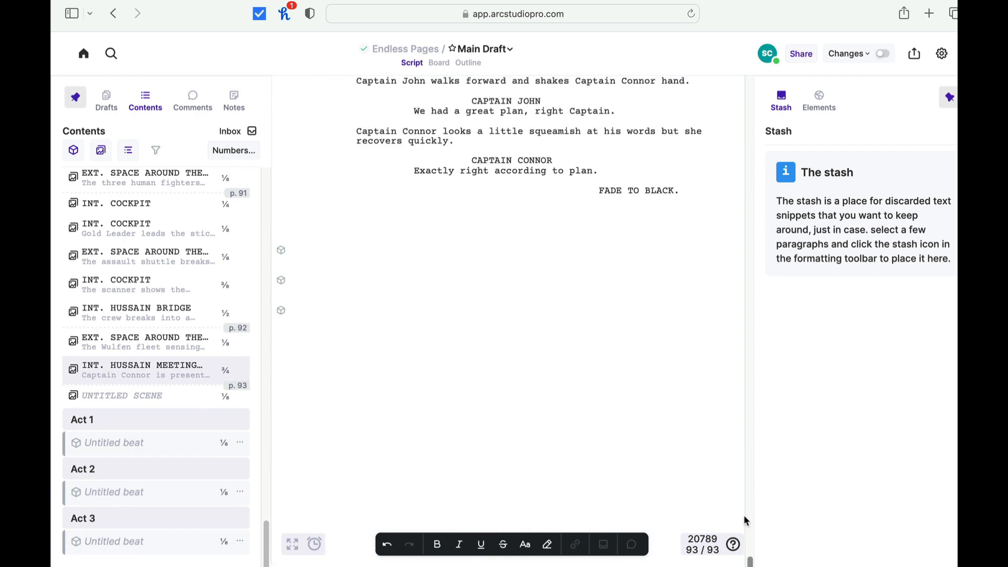
{"action": "left_click", "coordinate": [403, 256]}
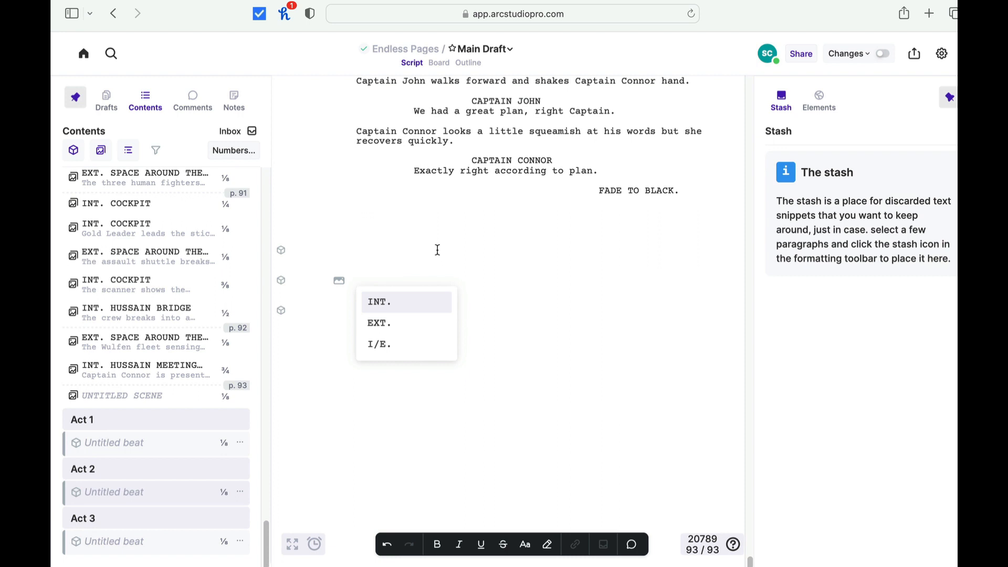
{"action": "left_click", "coordinate": [407, 300]}
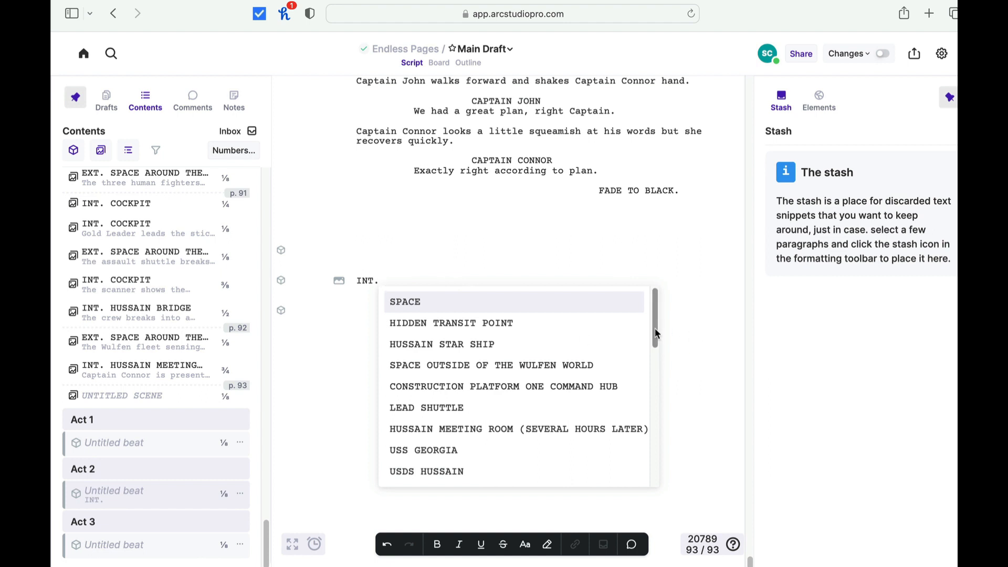
{"action": "mouse_move", "coordinate": [657, 332]}
{"action": "left_mouse_down"}
{"action": "mouse_move", "coordinate": [642, 430]}
{"action": "mouse_move", "coordinate": [649, 484]}
{"action": "mouse_move", "coordinate": [654, 321]}
{"action": "left_mouse_up"}
{"action": "type", "text": "S"}
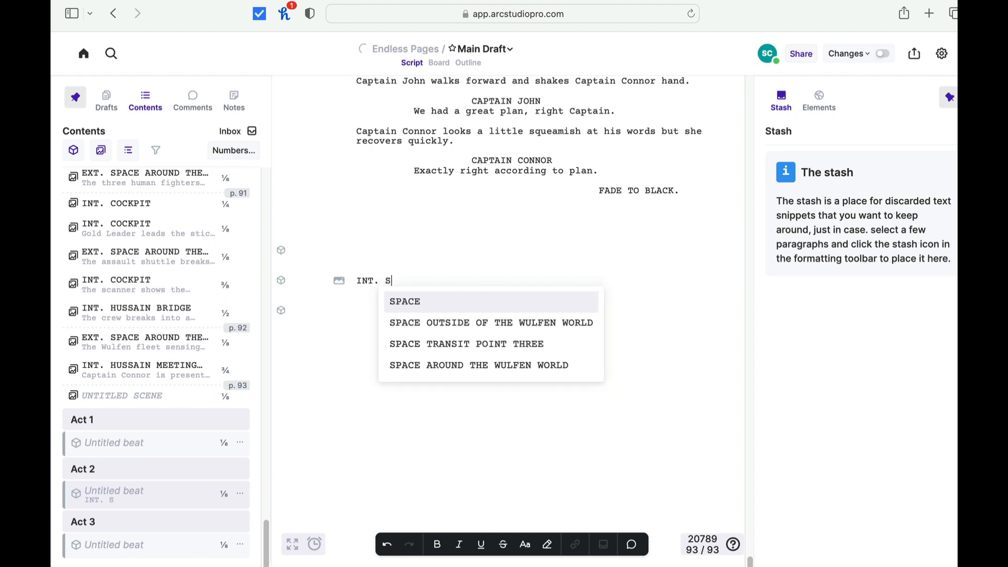
{"action": "key", "text": "BackSpace"}
{"action": "type", "text": "THEATER STAGE"}
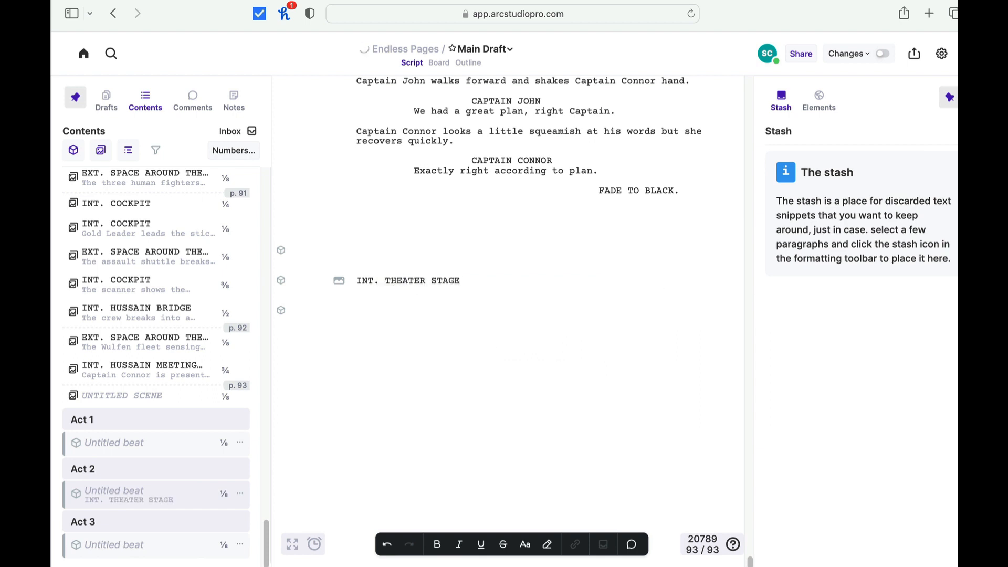
{"action": "type", "text": " - DAY"}
{"action": "key", "text": "Return"}
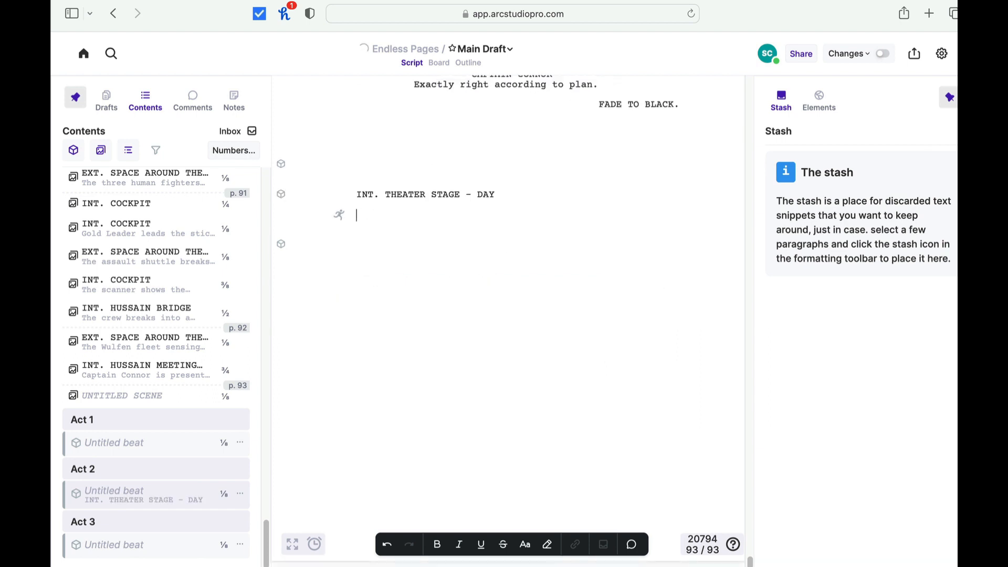
Step: Write the action line "There are two actors and a teacher who are going to go over a scene." under the theater stage heading
{"action": "type", "text": "There are two actors and a teacher who are going to"}
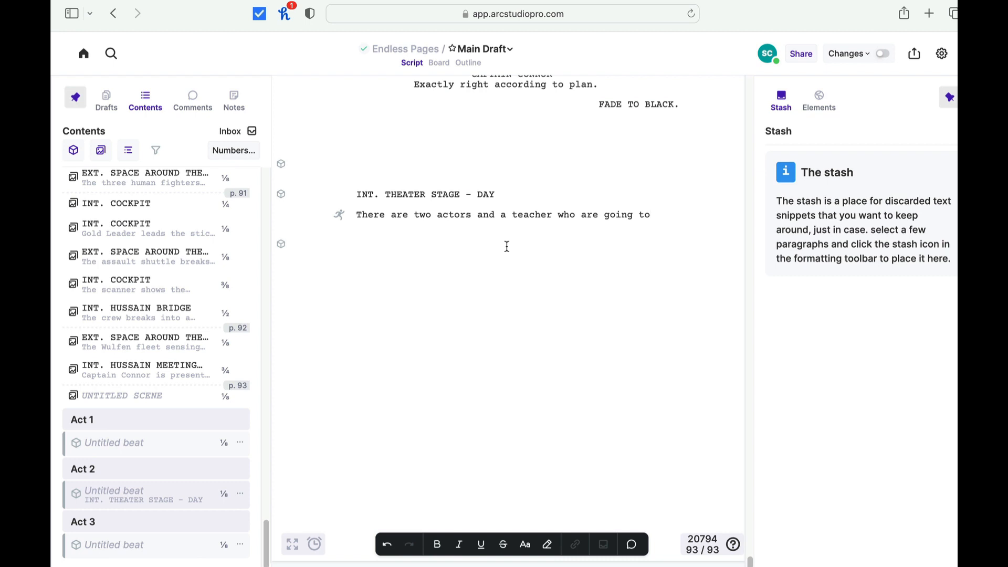
{"action": "type", "text": "go over a scene."}
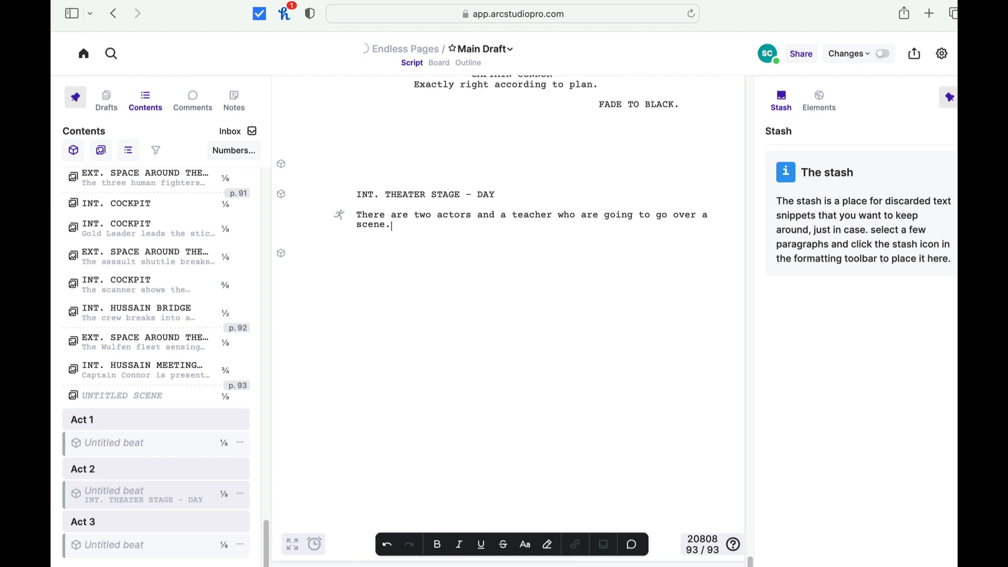
{"action": "key", "text": "Return"}
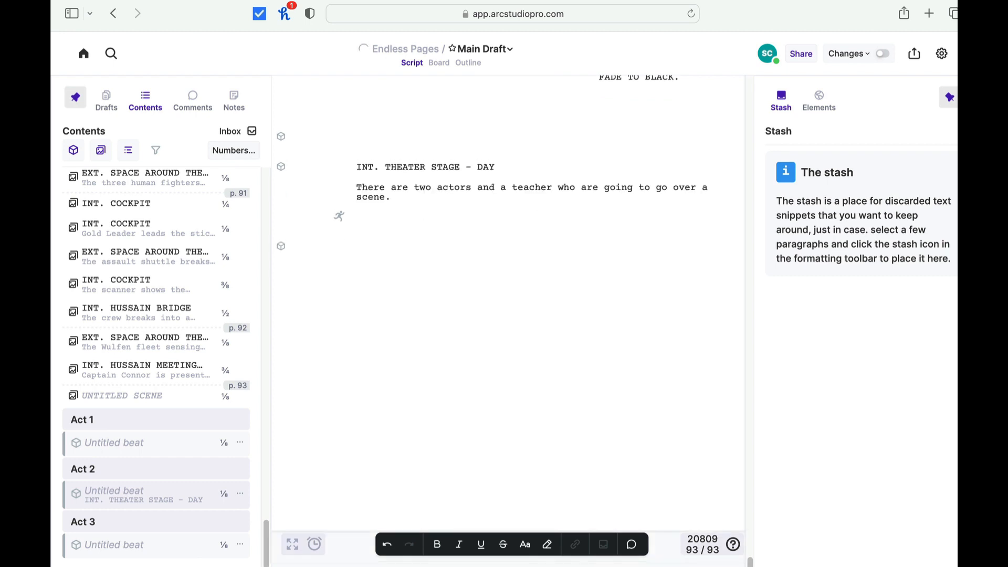
Step: Add a character cue for JIM with the dialogue "Why do we have to do this scene again?"
{"action": "key", "text": "Tab"}
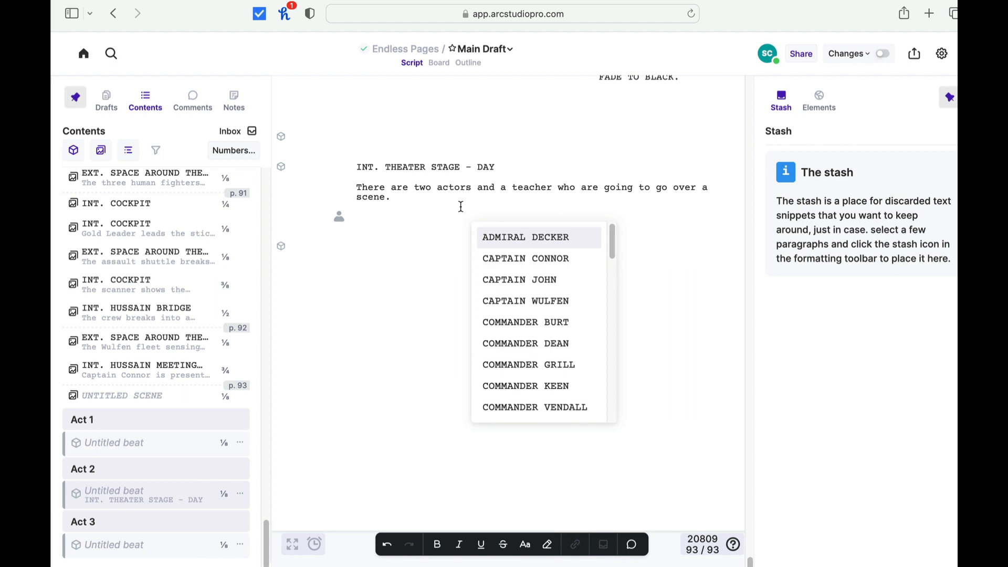
{"action": "type", "text": "JIM"}
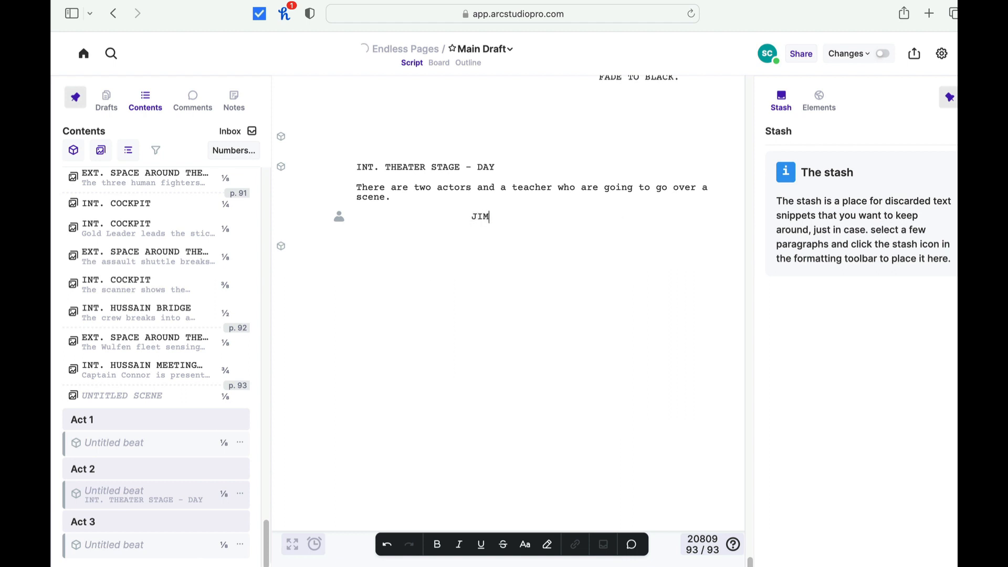
{"action": "key", "text": "Return"}
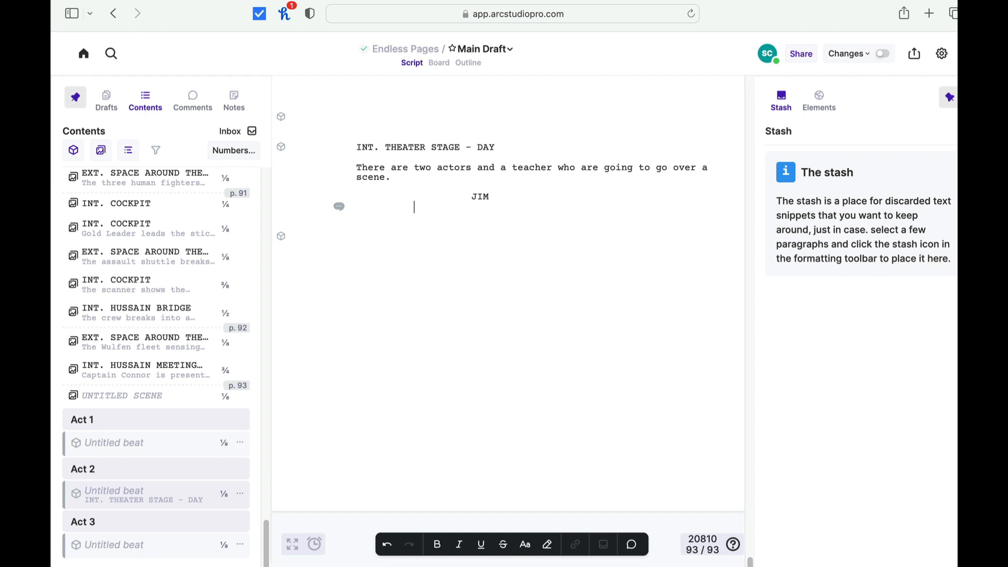
{"action": "type", "text": "Why do we have to do this scene a"}
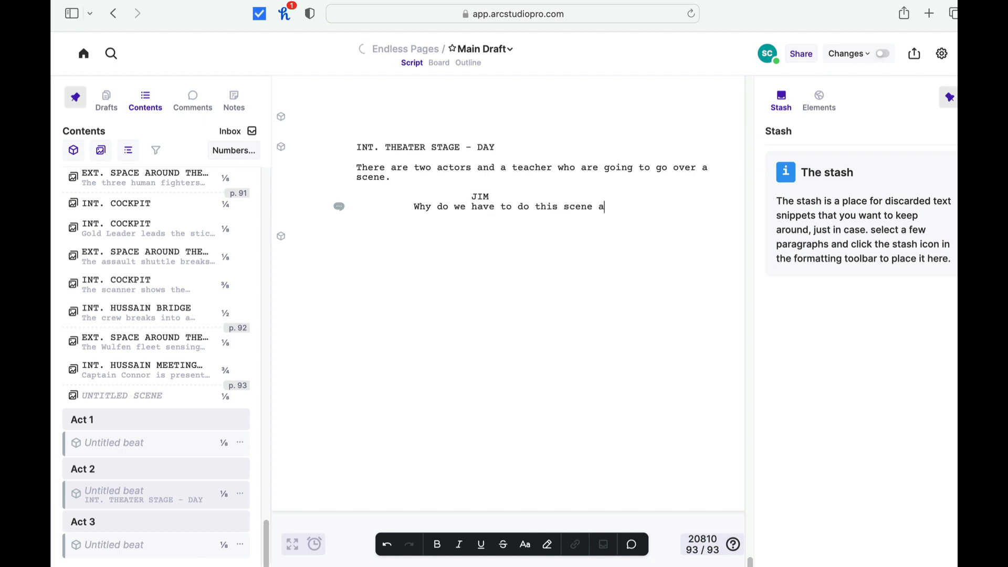
{"action": "type", "text": "gain?"}
{"action": "key", "text": "Return"}
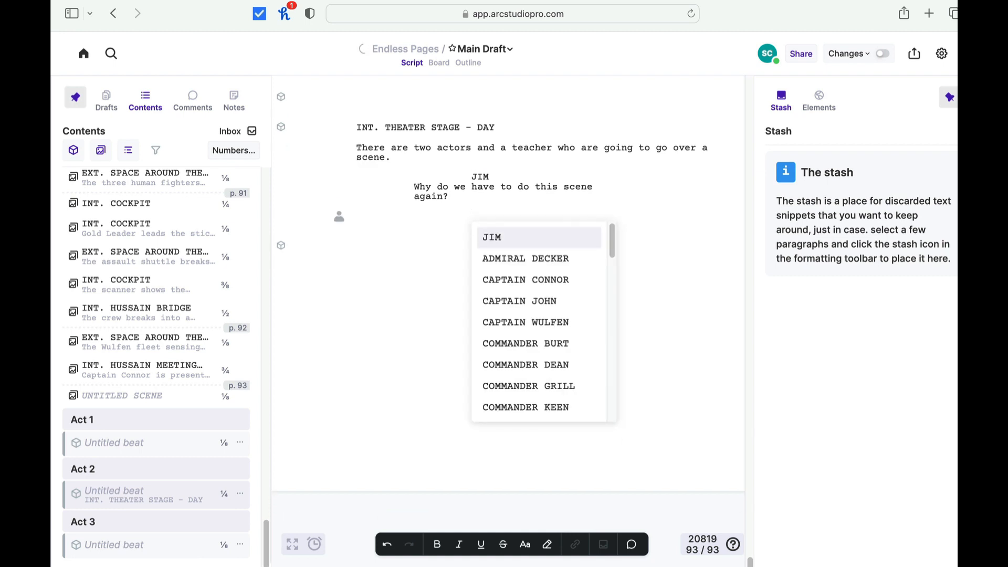
Step: Switch the empty line below Jim's dialogue between action and character cue, leaving it as an action line
{"action": "key", "text": "Return"}
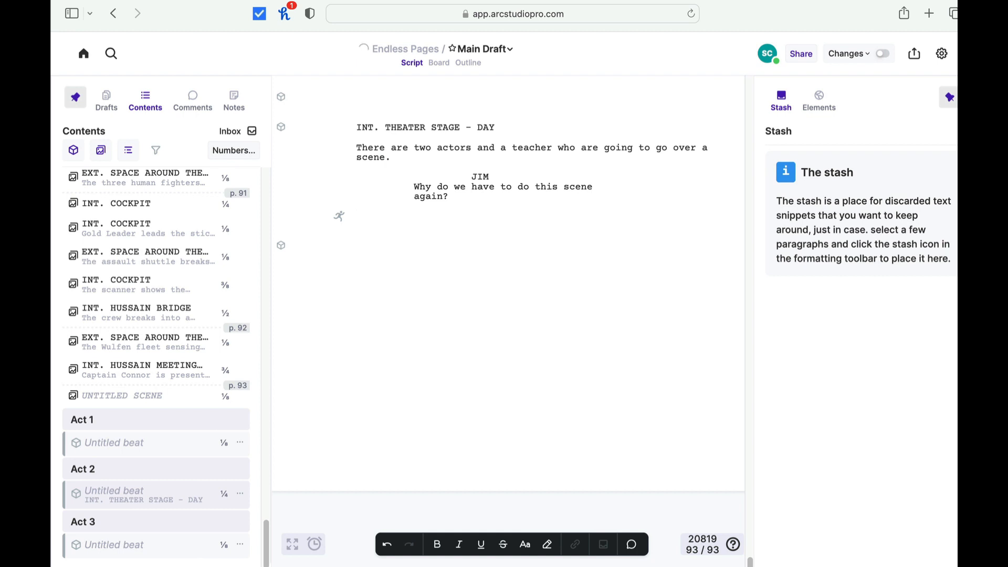
{"action": "key", "text": "Tab"}
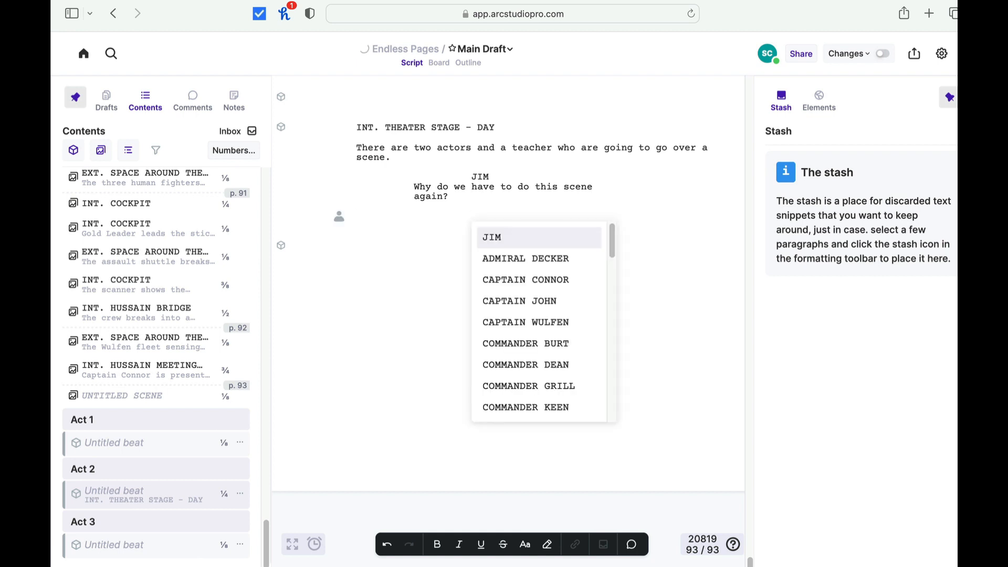
{"action": "key", "text": "Return"}
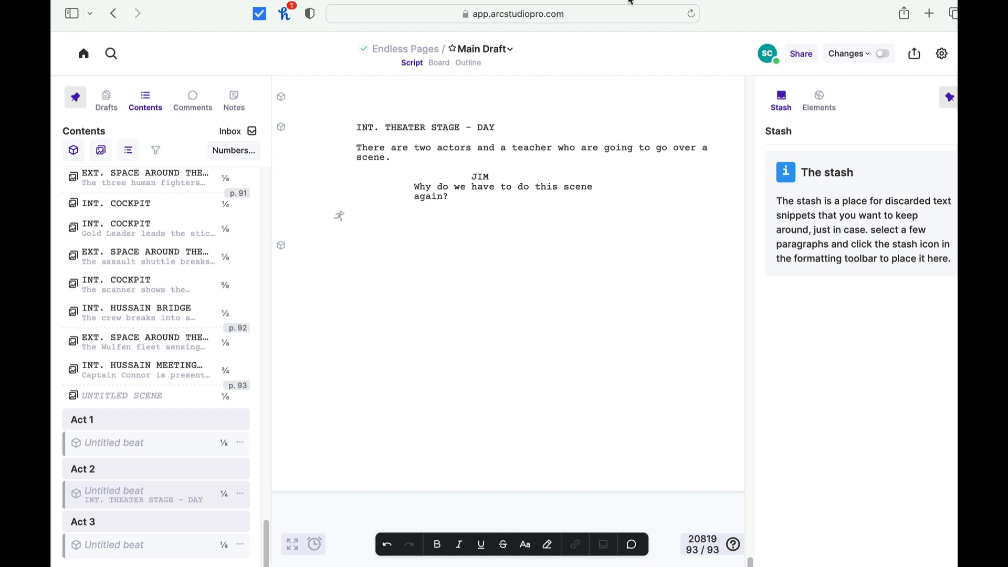
Step: Switch the empty action line below Jim's dialogue to a character cue and back again without choosing a name
{"action": "left_click", "coordinate": [280, 246]}
{"action": "left_click", "coordinate": [280, 247]}
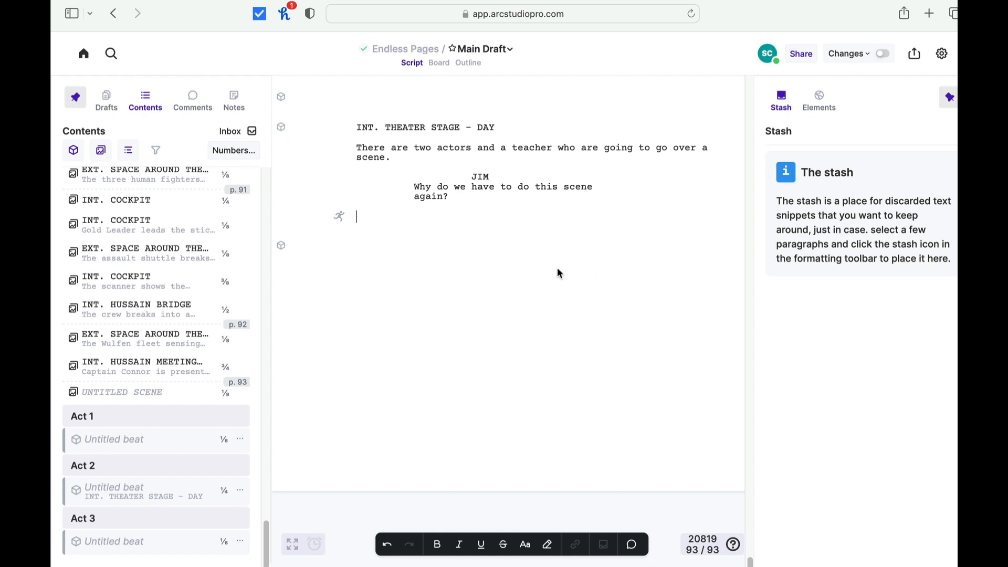
{"action": "right_click", "coordinate": [359, 213]}
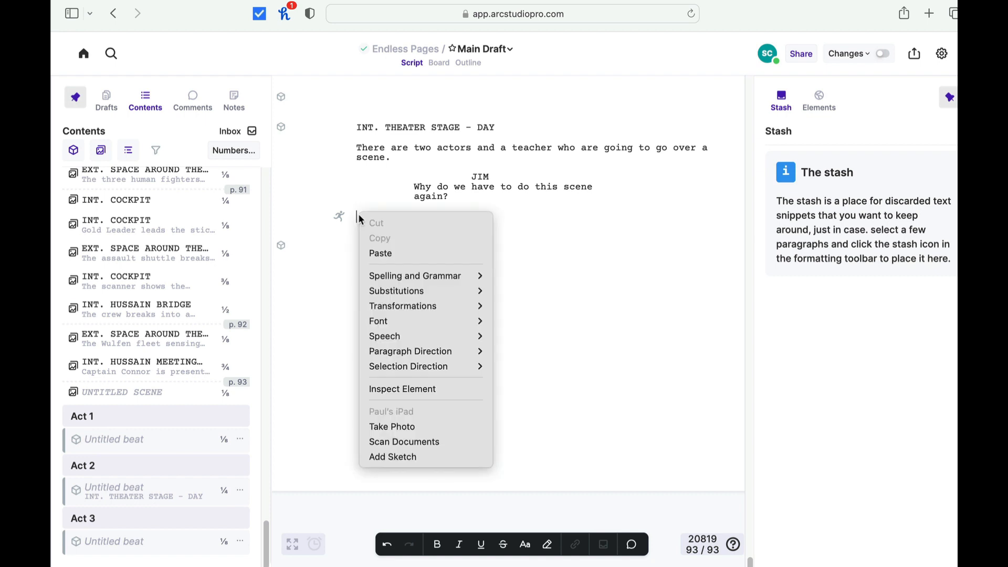
{"action": "left_click", "coordinate": [353, 215]}
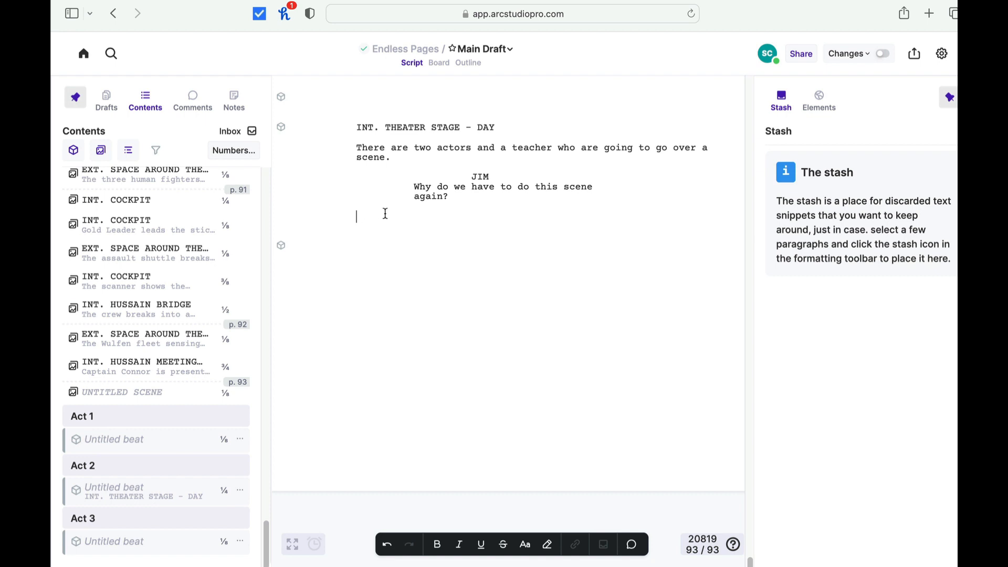
{"action": "key", "text": "Tab"}
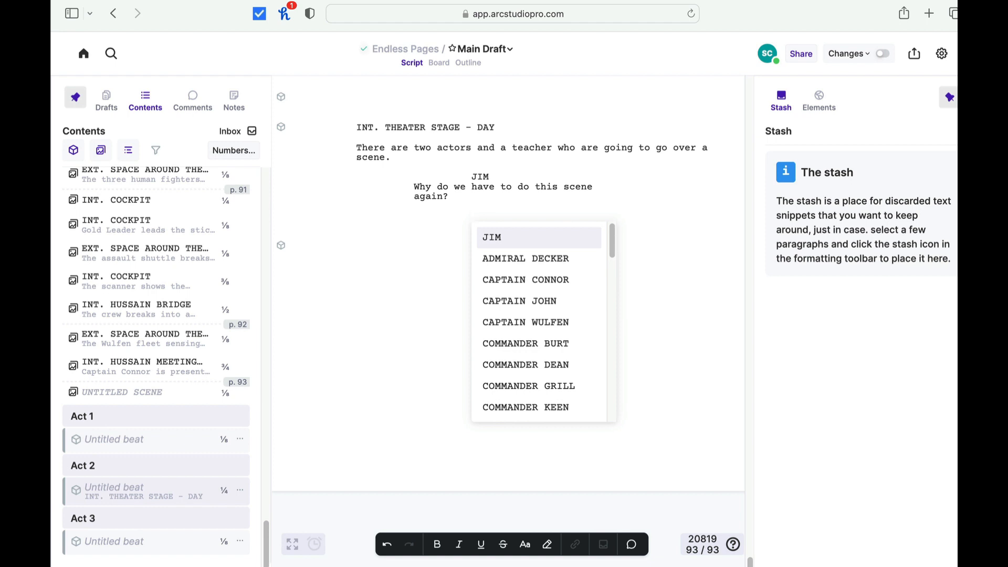
{"action": "key", "text": "Tab"}
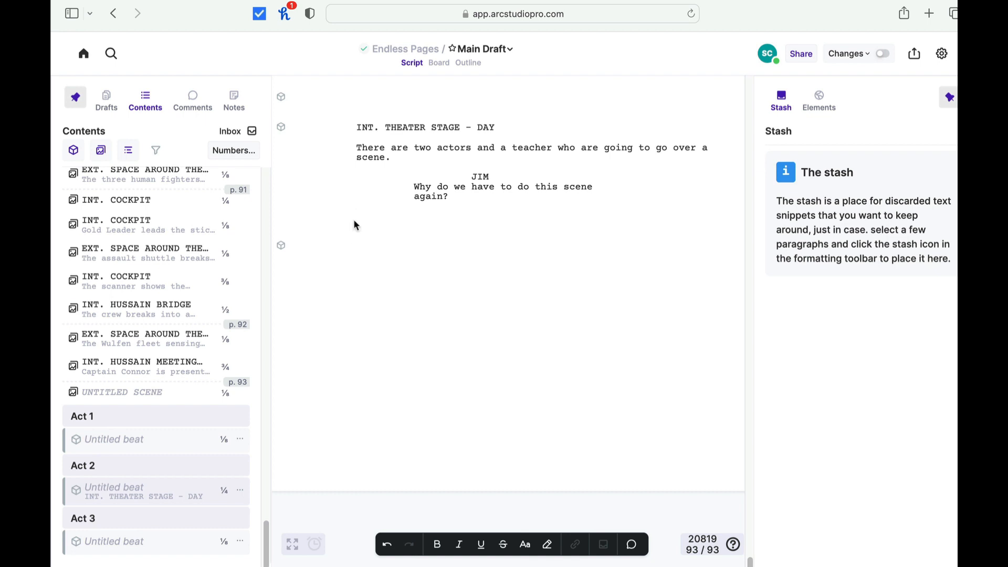
Step: Open the element-type options for the scene heading "INT. THEATER STAGE - DAY"
{"action": "left_click_drag", "start_coordinate": [355, 220], "coordinate": [357, 124]}
{"action": "left_click", "coordinate": [363, 127]}
{"action": "left_click", "coordinate": [342, 128]}
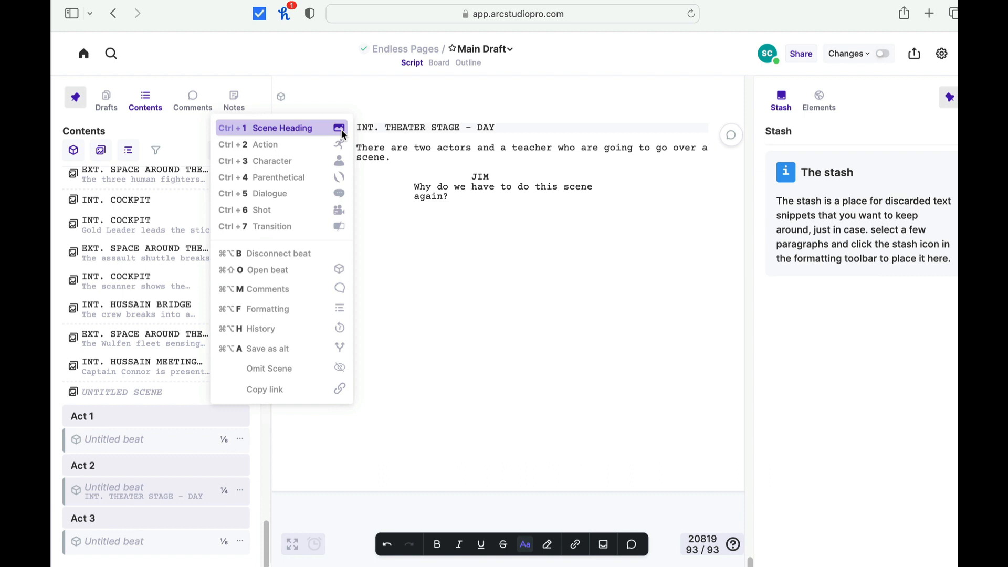
Step: Turn the empty scene heading line in Act 3's untitled beat into a "DISSOLVE TO:" transition
{"action": "left_click", "coordinate": [376, 238]}
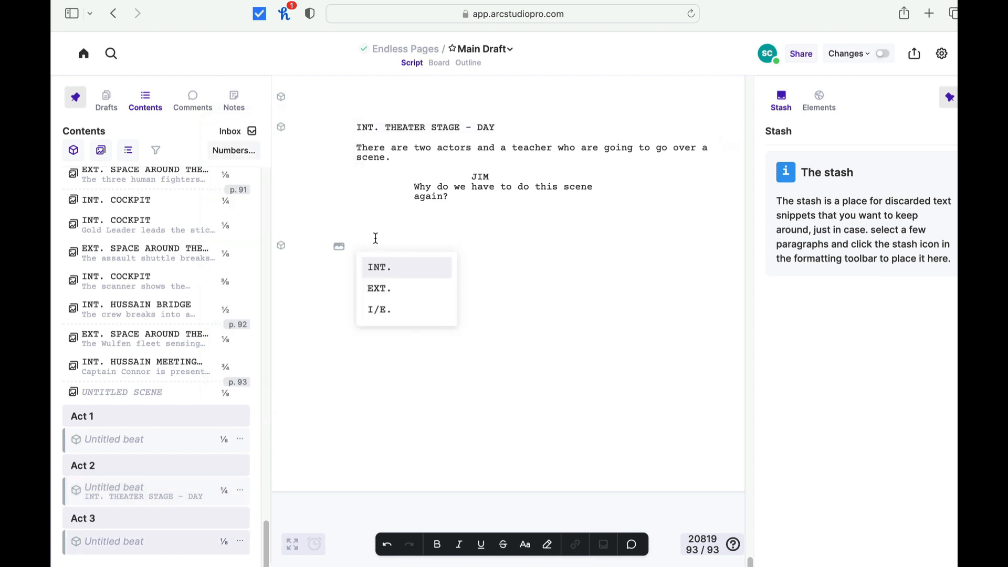
{"action": "key", "text": "Tab"}
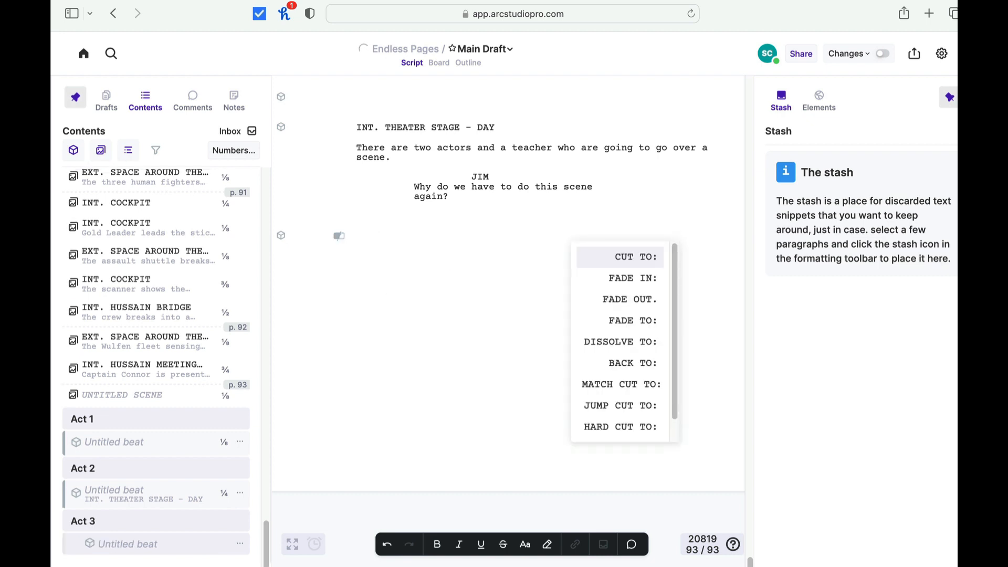
{"action": "left_click", "coordinate": [629, 343]}
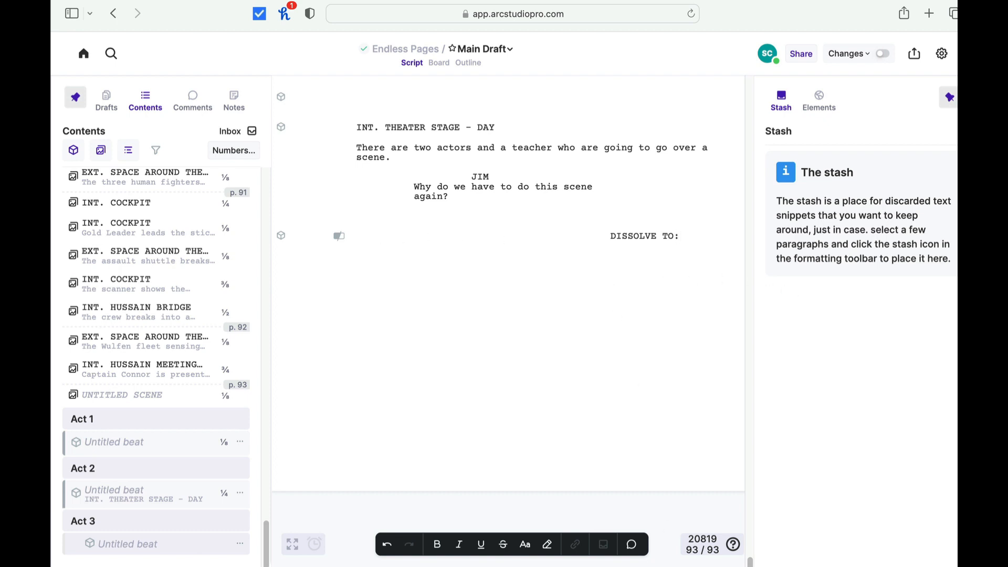
Step: Send the comment "Wondering if this would be a good place to put a dissolve?" on the DISSOLVE TO: transition
{"action": "left_click", "coordinate": [633, 546]}
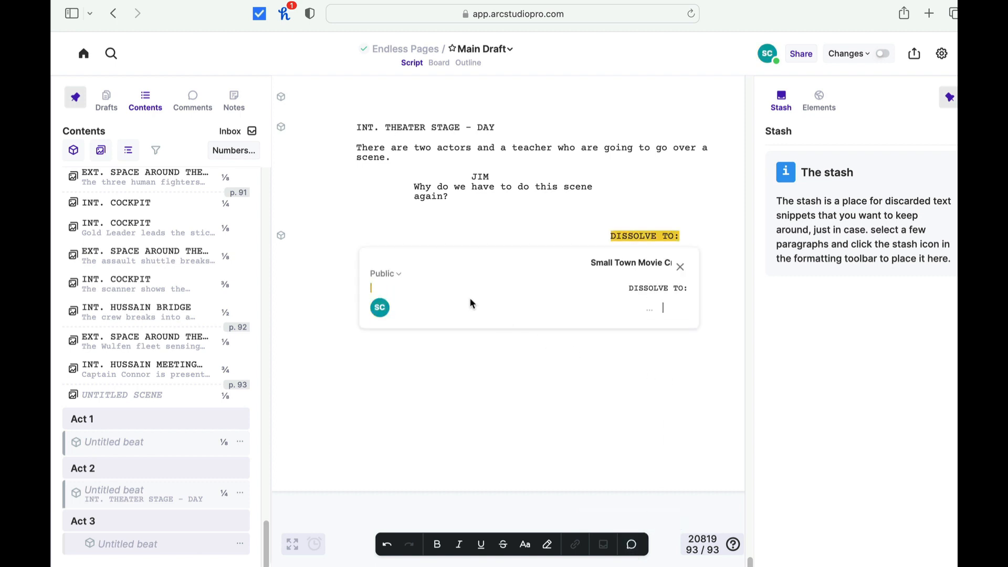
{"action": "type", "text": "Wondering if this would"}
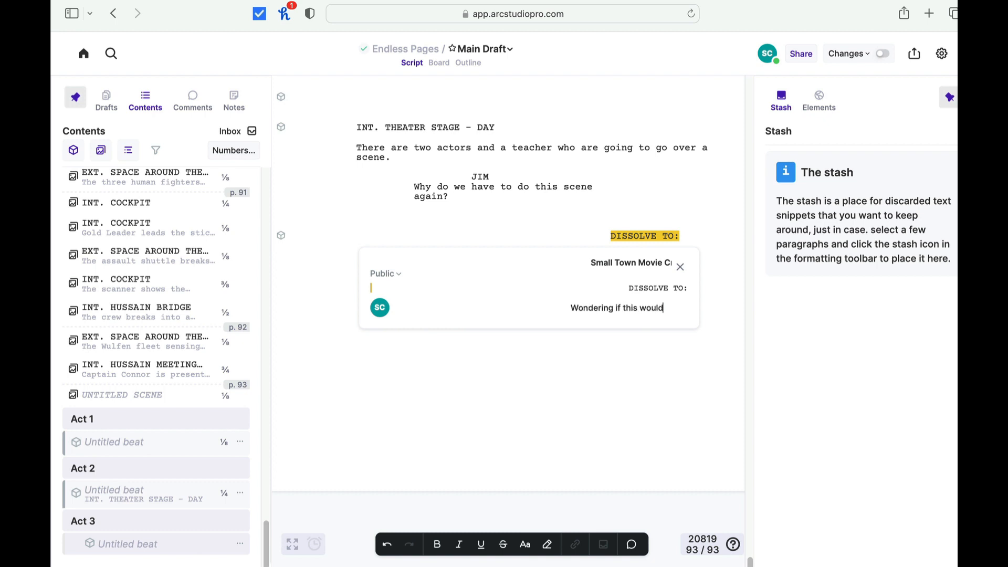
{"action": "type", "text": " a"}
{"action": "key", "text": "BackSpace"}
{"action": "key", "text": "BackSpace"}
{"action": "type", "text": "b"}
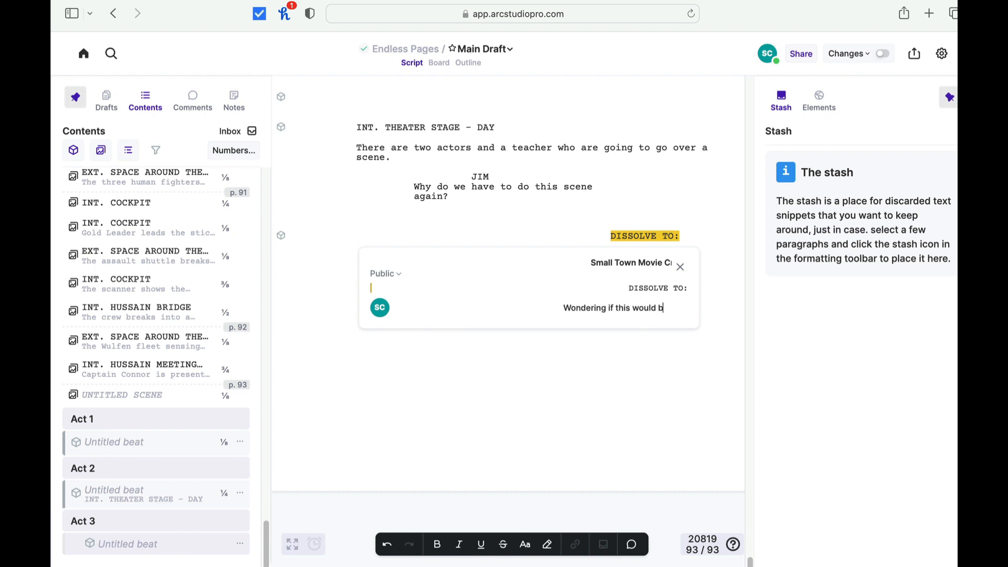
{"action": "type", "text": "e a good place"}
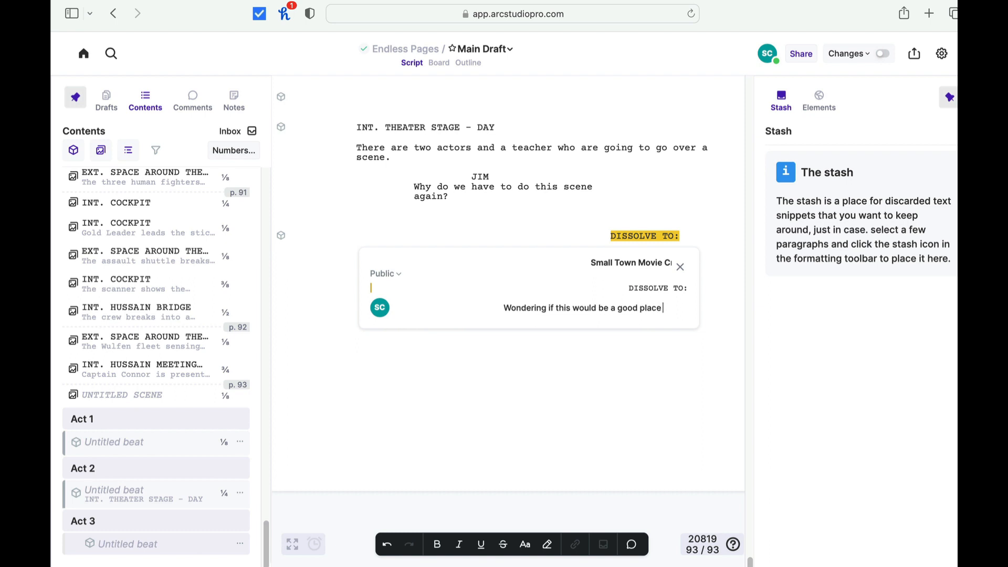
{"action": "type", "text": " to put"}
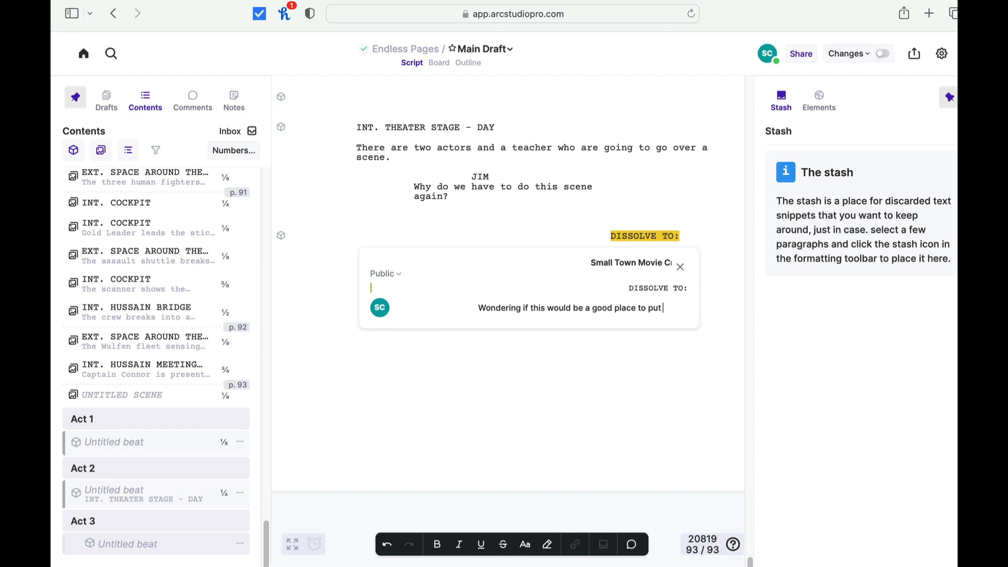
{"action": "type", "text": "a dissolv"}
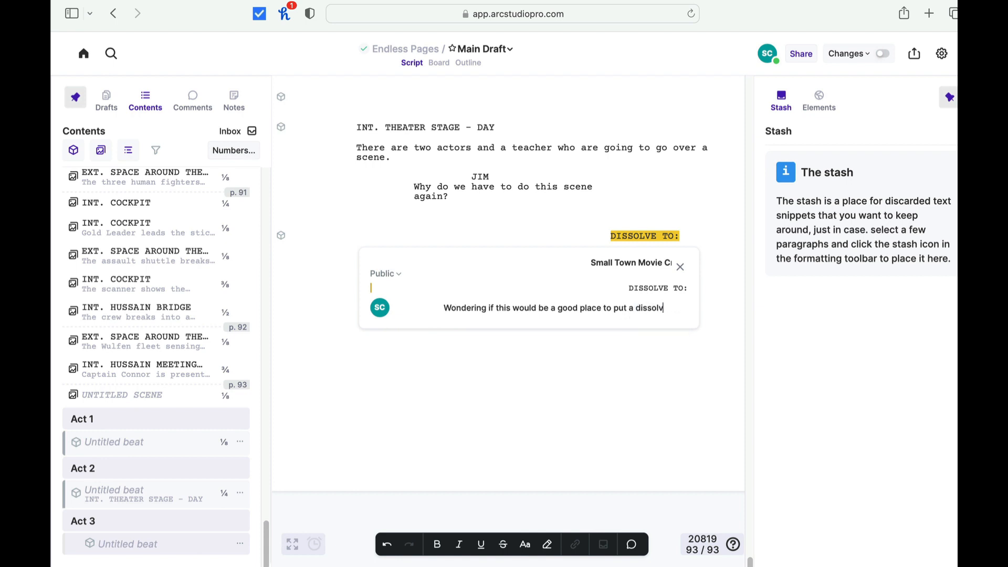
{"action": "type", "text": "e?"}
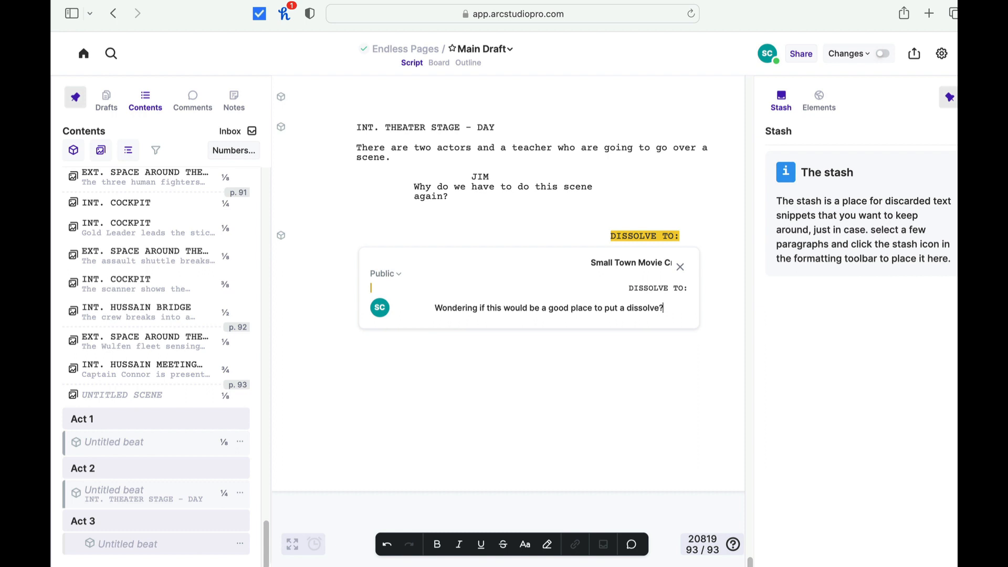
{"action": "key", "text": "Return"}
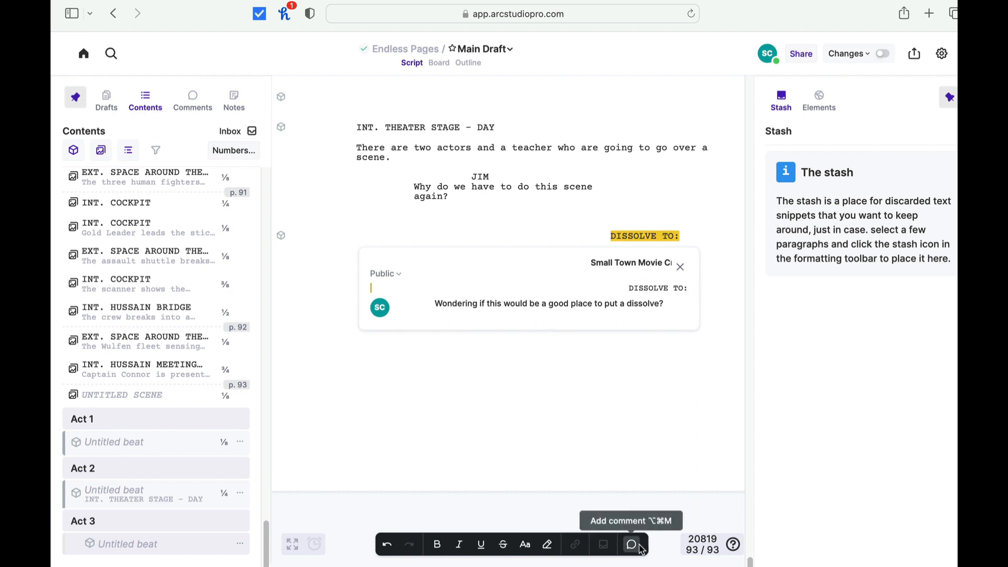
{"action": "left_click", "coordinate": [680, 268]}
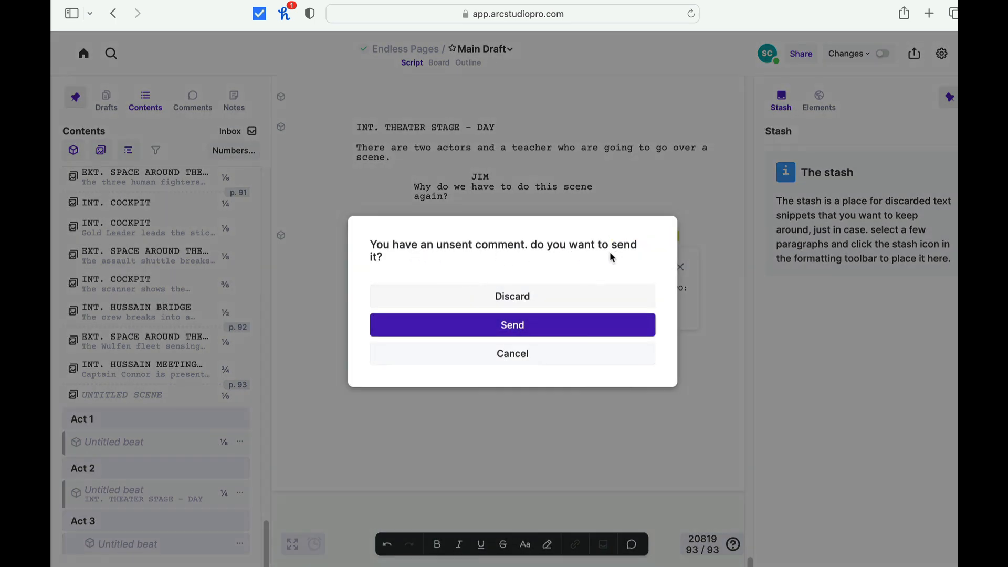
{"action": "left_click", "coordinate": [507, 326]}
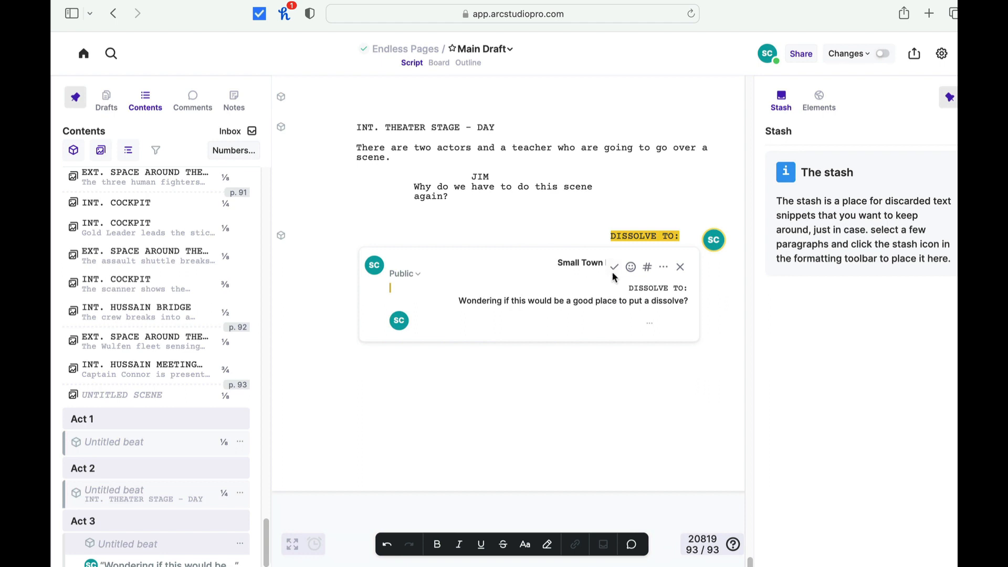
Step: Show the emoji reactions and tag entry for the dissolve comment without applying either
{"action": "left_click", "coordinate": [630, 268]}
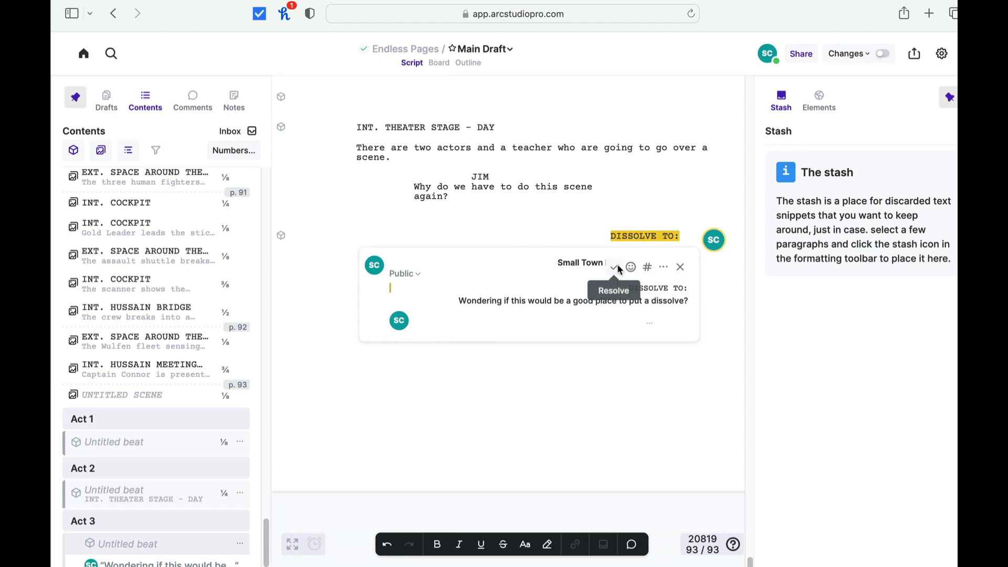
{"action": "left_click", "coordinate": [631, 267]}
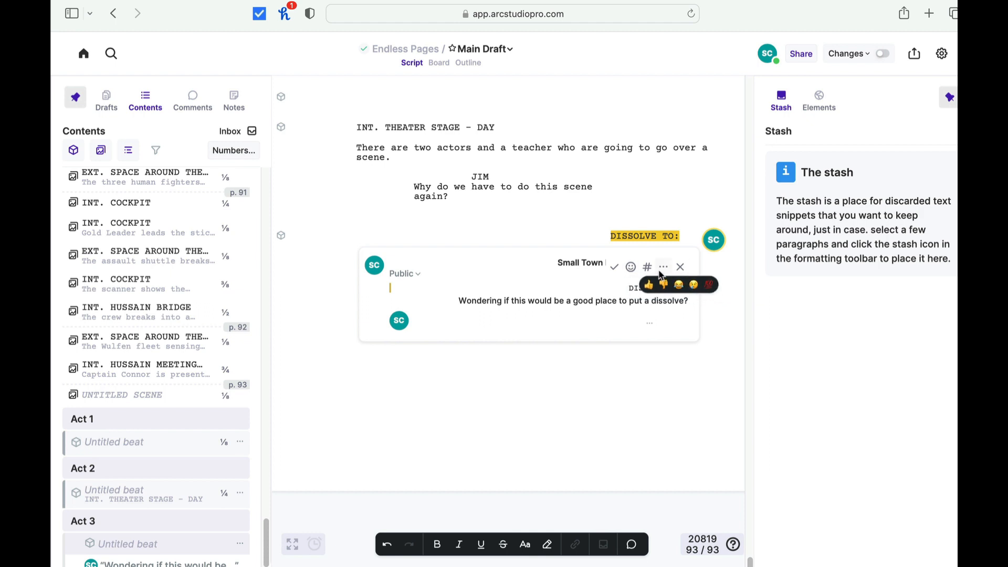
{"action": "left_click", "coordinate": [648, 269]}
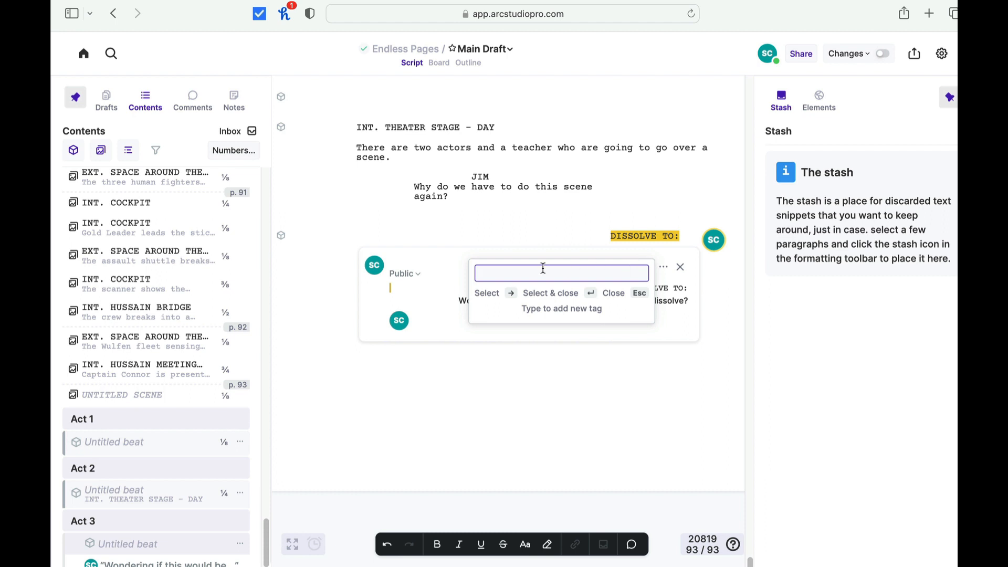
{"action": "left_click", "coordinate": [695, 280]}
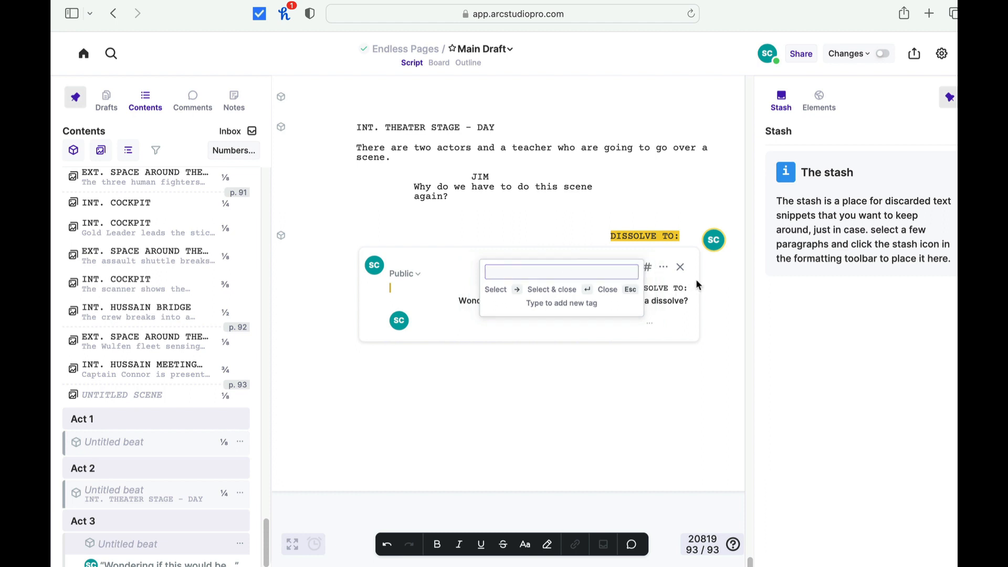
Step: Delete the comment on the DISSOLVE TO: transition
{"action": "left_click", "coordinate": [663, 267]}
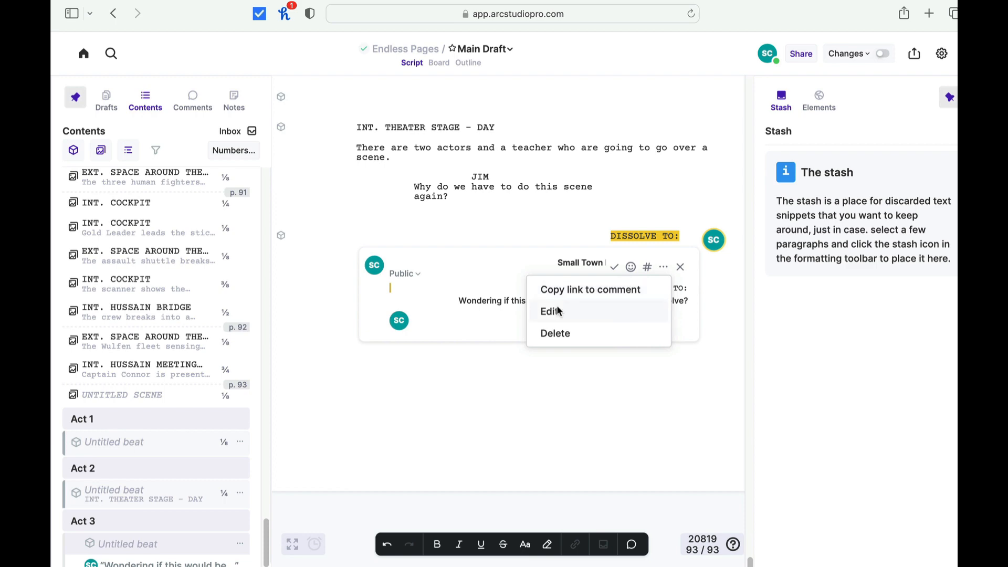
{"action": "left_click", "coordinate": [559, 334]}
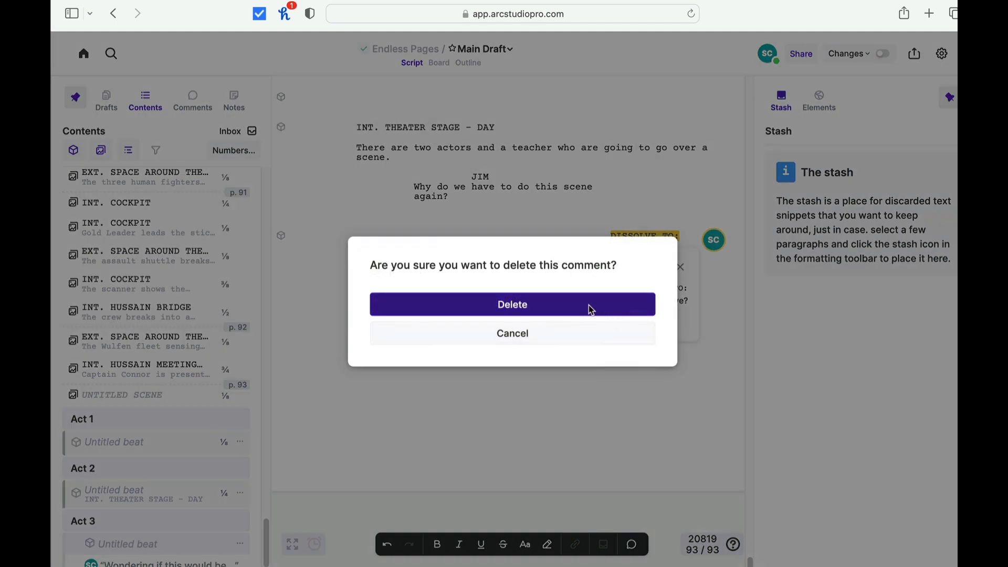
{"action": "left_click", "coordinate": [588, 305]}
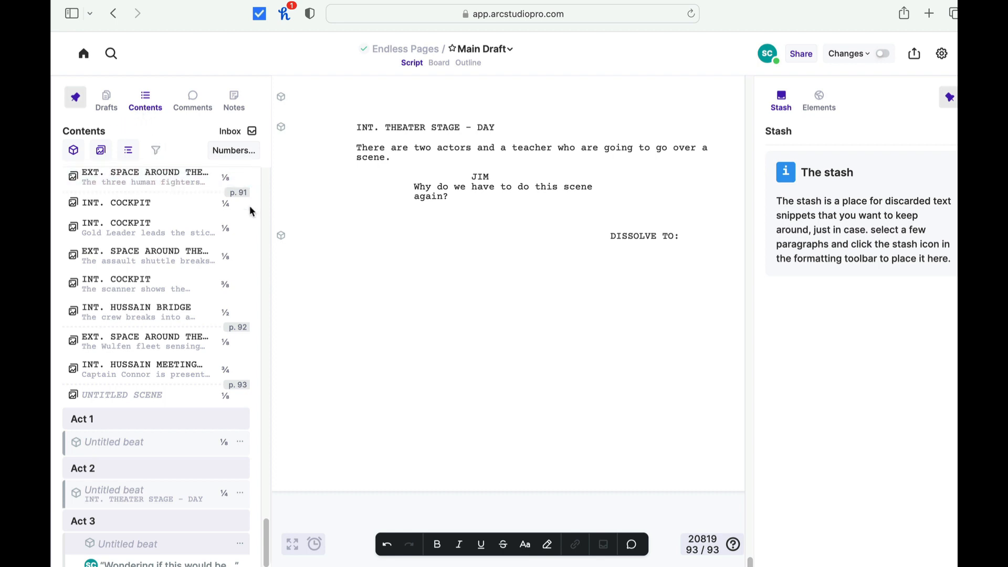
Step: Look over the contents list's beat display, the beats inbox and the current drafts, ending back on the contents list
{"action": "left_click", "coordinate": [71, 152]}
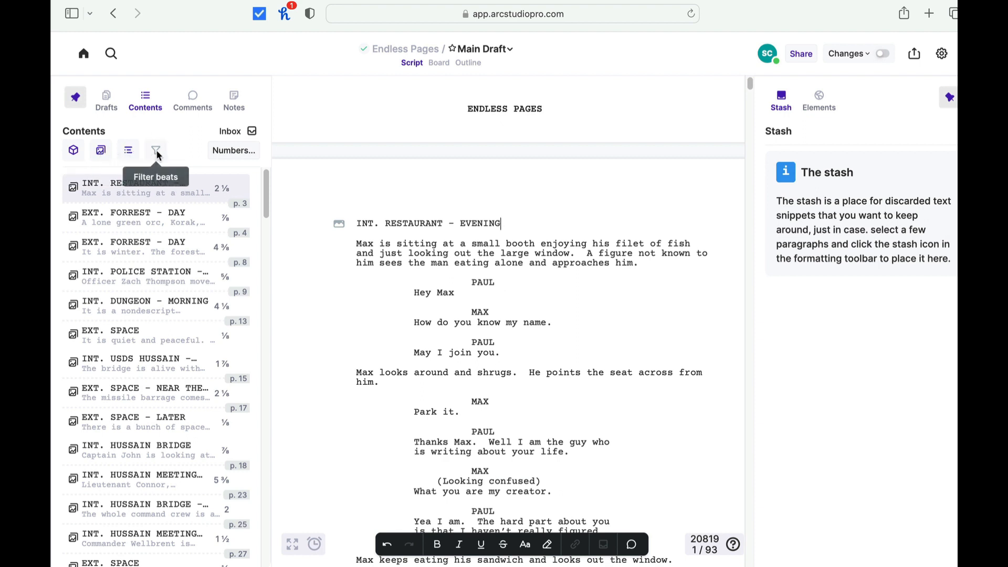
{"action": "left_click", "coordinate": [239, 132]}
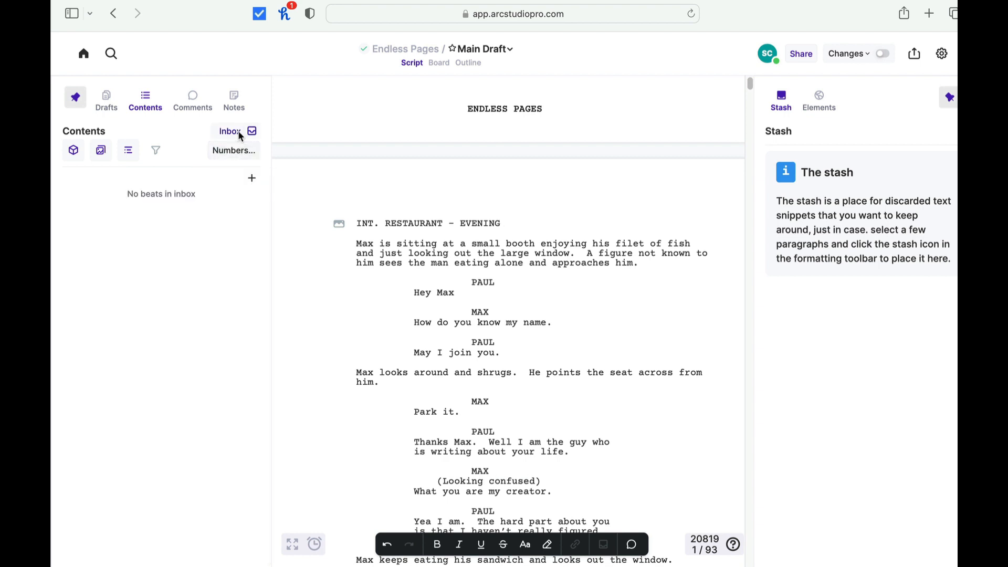
{"action": "left_click", "coordinate": [239, 133]}
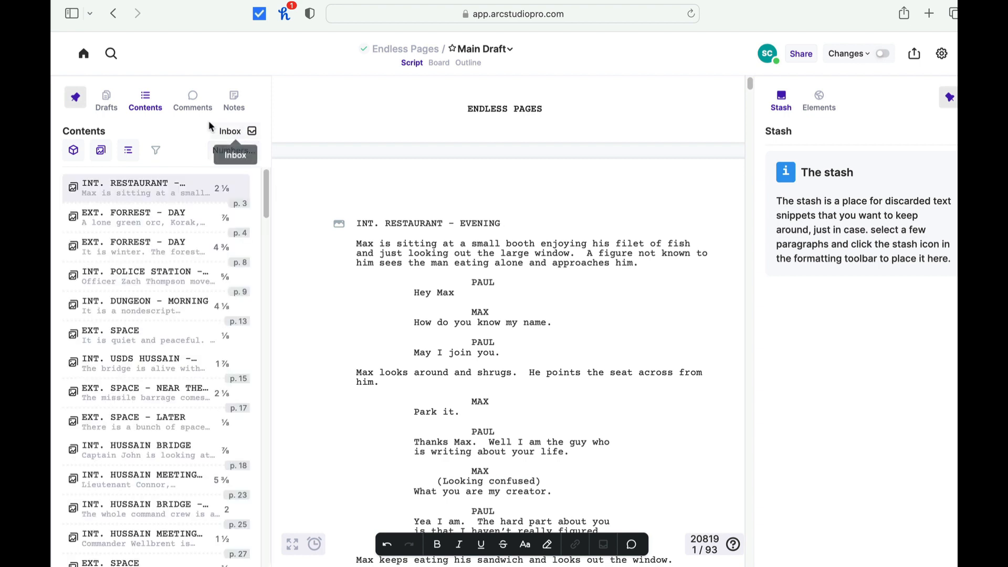
{"action": "left_click", "coordinate": [110, 98]}
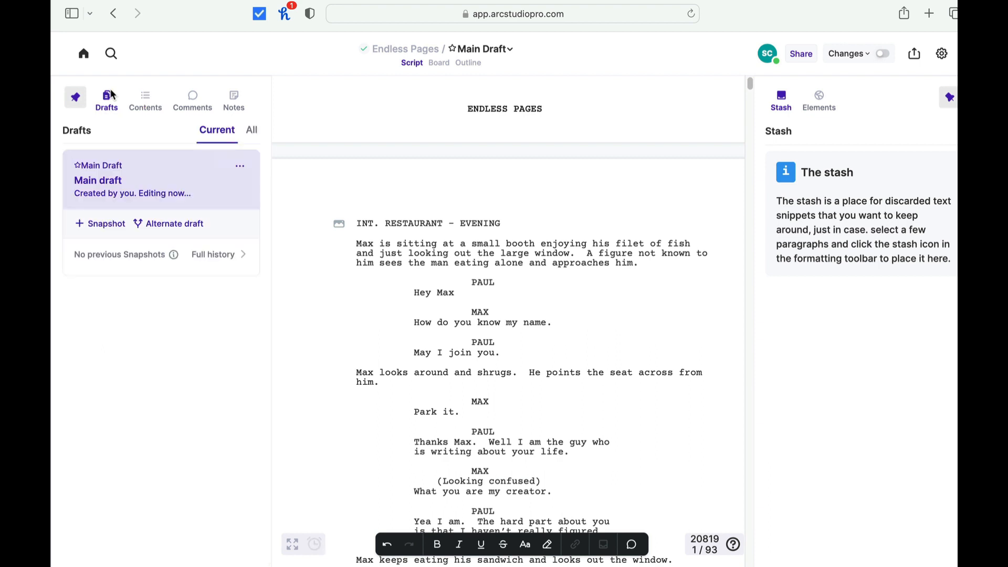
{"action": "left_click", "coordinate": [149, 98]}
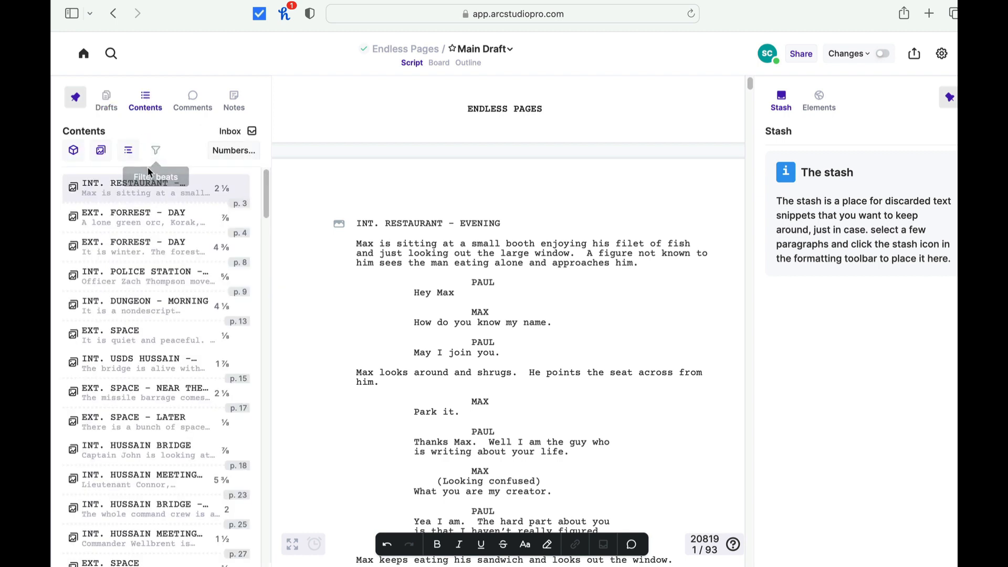
Step: Hide beats in the contents list, and toggle the scenes off and back on
{"action": "left_click", "coordinate": [76, 151]}
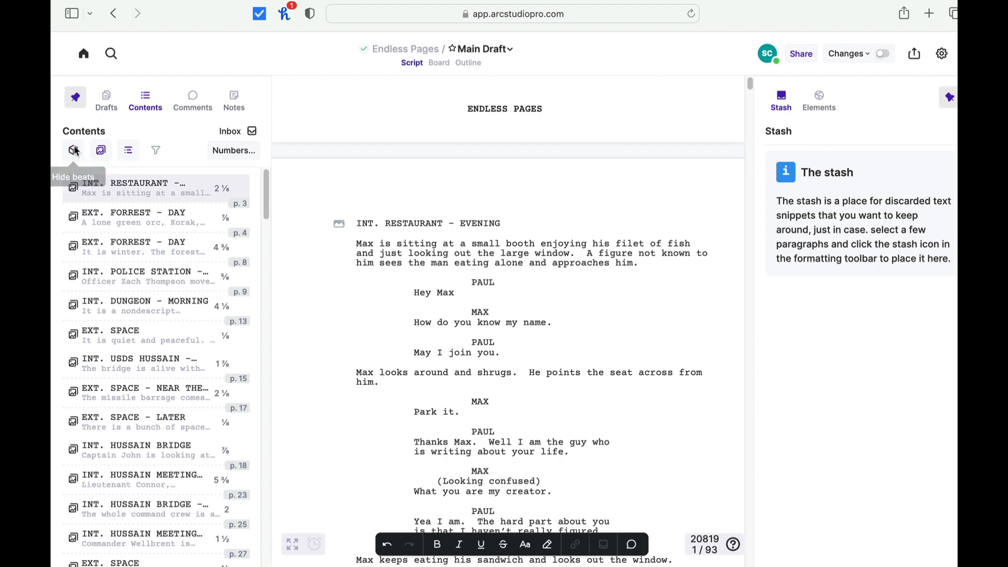
{"action": "left_click", "coordinate": [101, 151]}
{"action": "left_click", "coordinate": [100, 151]}
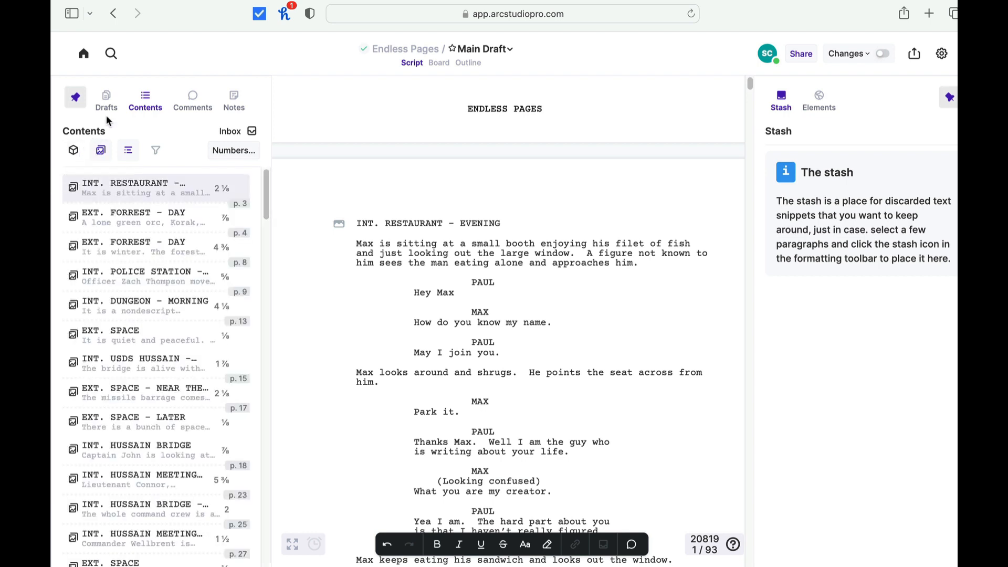
Step: View the script's comments list and its notes list
{"action": "left_click", "coordinate": [198, 102]}
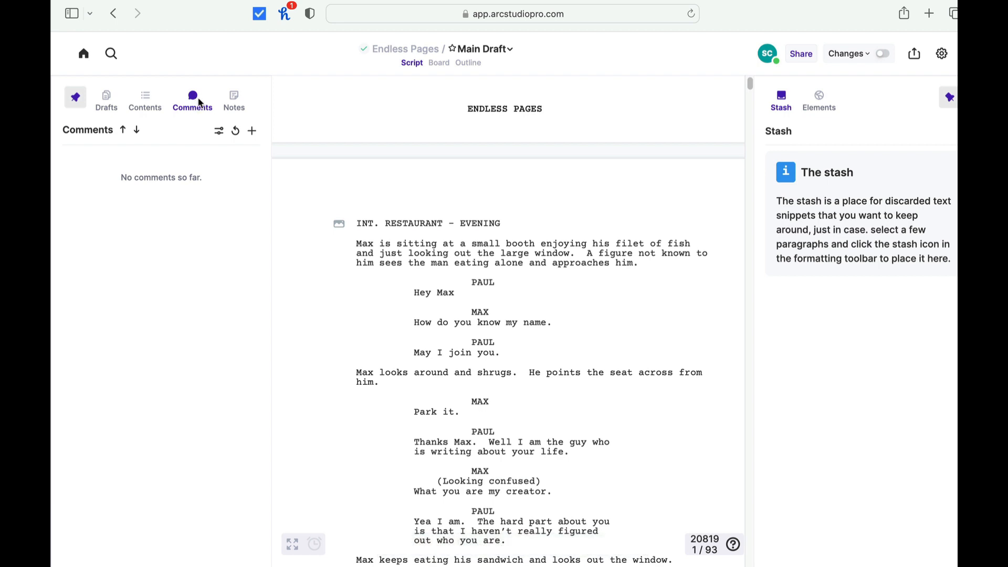
{"action": "left_click", "coordinate": [236, 102]}
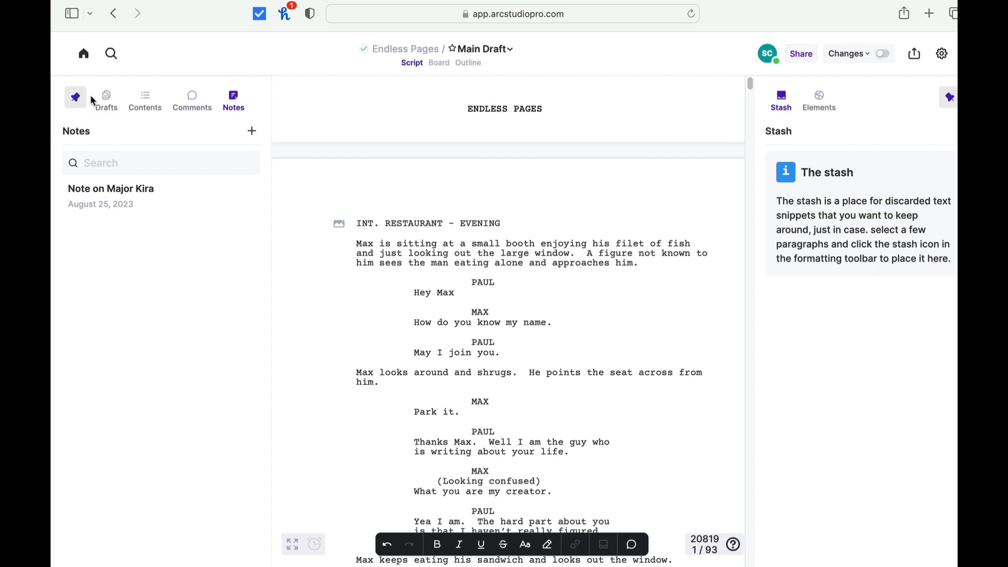
Step: Bring back the script's contents list, and unpin and re-pin the stash sidebar
{"action": "left_click", "coordinate": [145, 100]}
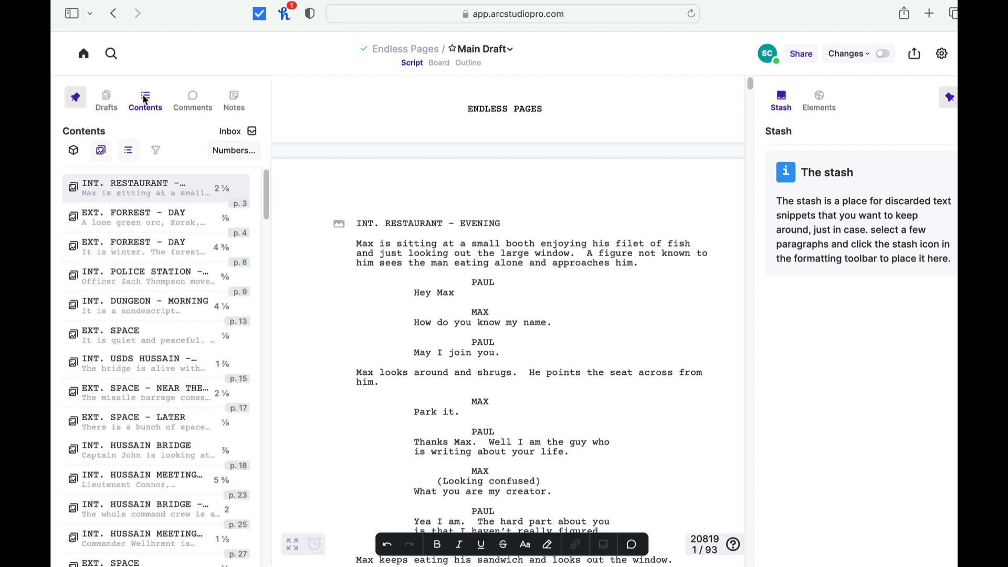
{"action": "left_click", "coordinate": [944, 99]}
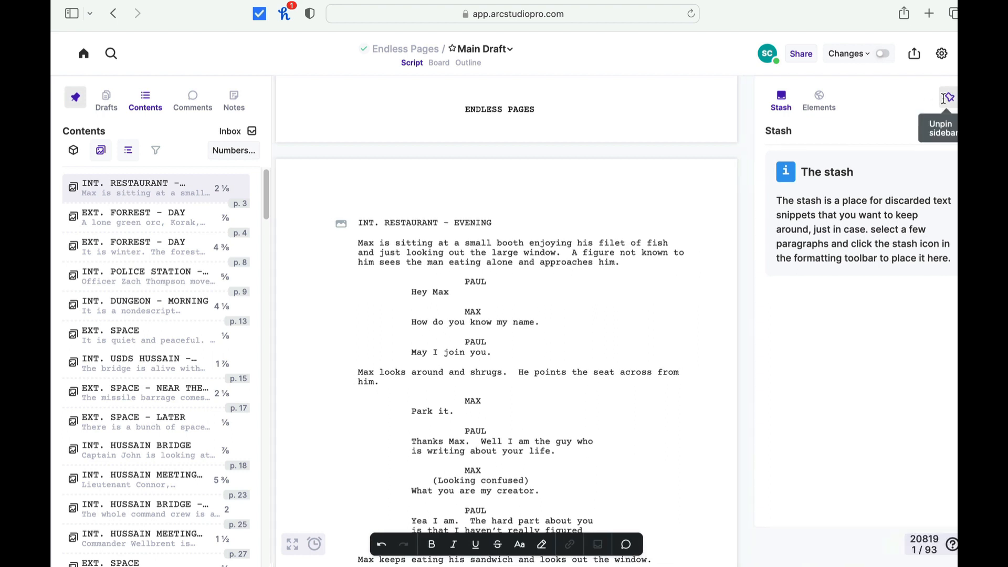
{"action": "left_click", "coordinate": [947, 100]}
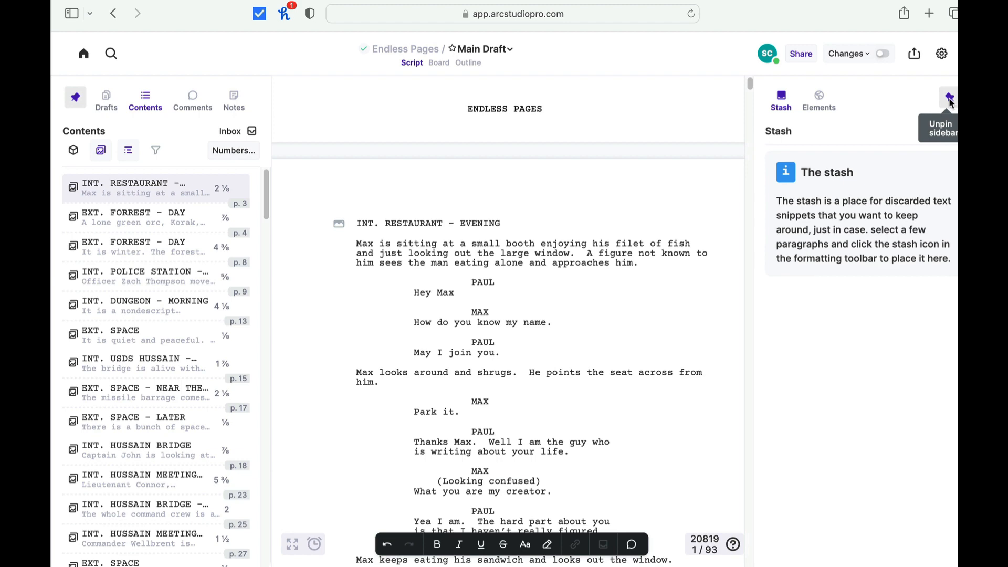
Step: Enter the distraction-free writing view and return to the normal layout
{"action": "left_click", "coordinate": [292, 544]}
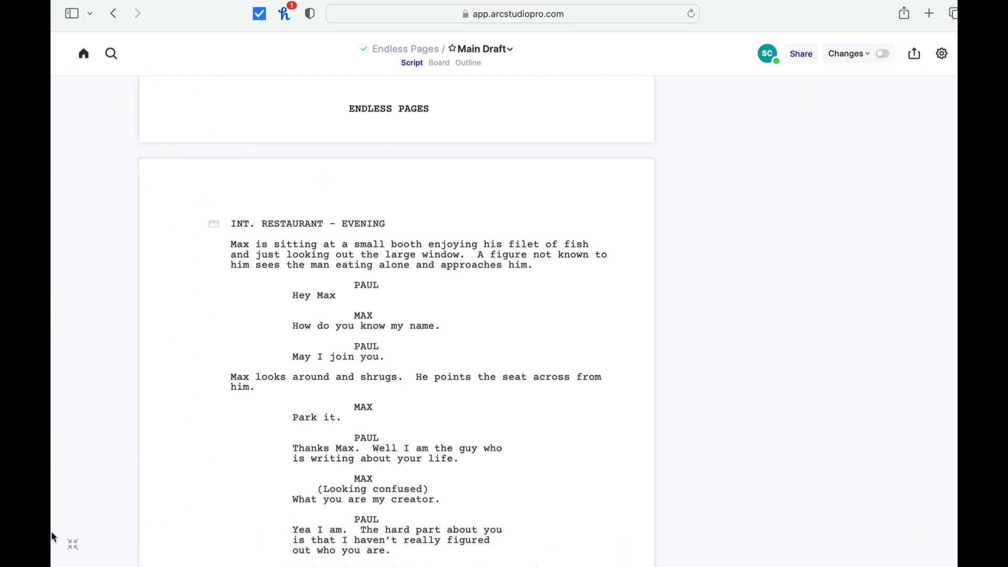
{"action": "left_click", "coordinate": [72, 545]}
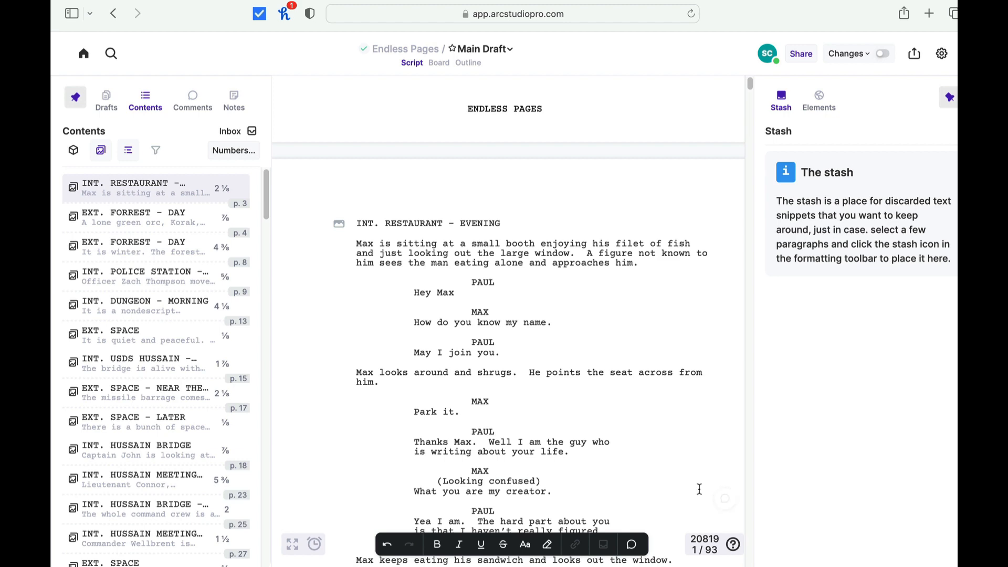
Step: Try the Dark and Light themes in the writing preferences, and set the theme back to System
{"action": "left_click", "coordinate": [942, 54]}
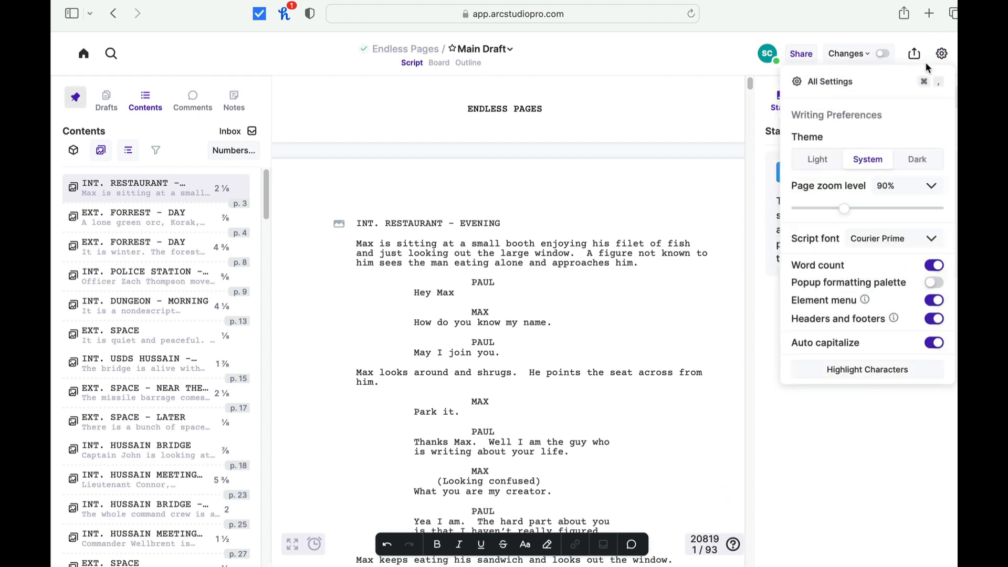
{"action": "left_click", "coordinate": [916, 157]}
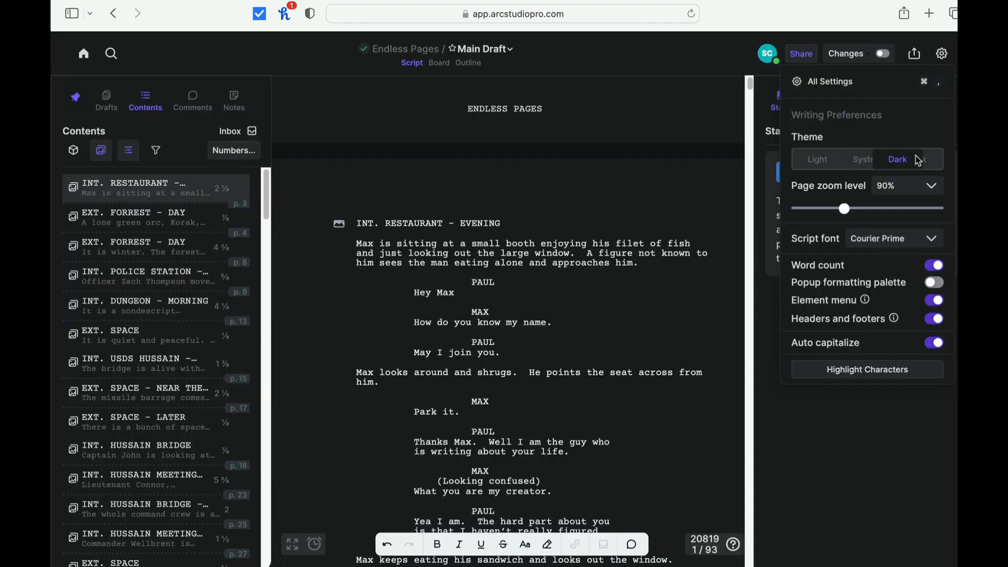
{"action": "left_click", "coordinate": [817, 158]}
{"action": "left_click", "coordinate": [868, 159]}
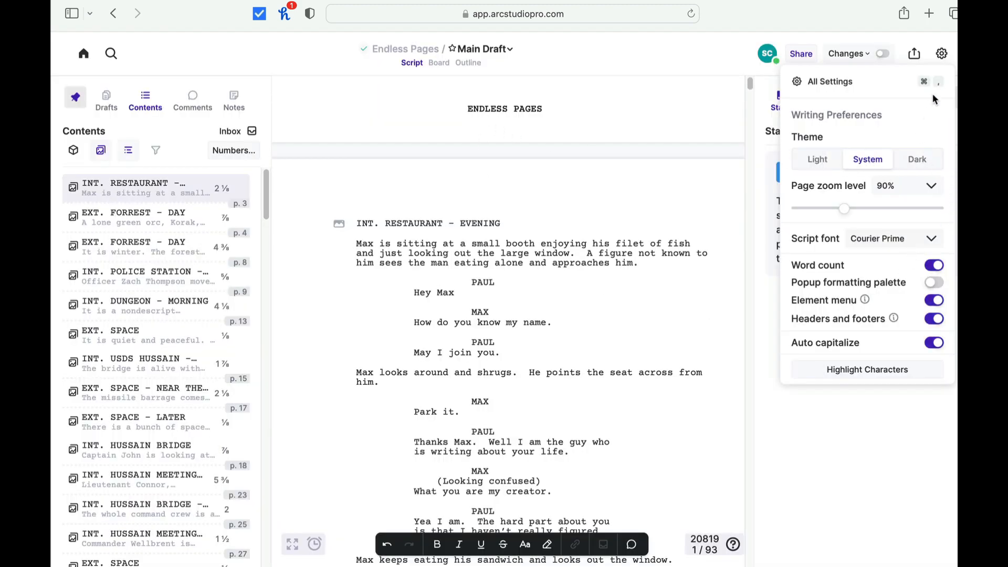
{"action": "left_click", "coordinate": [714, 144]}
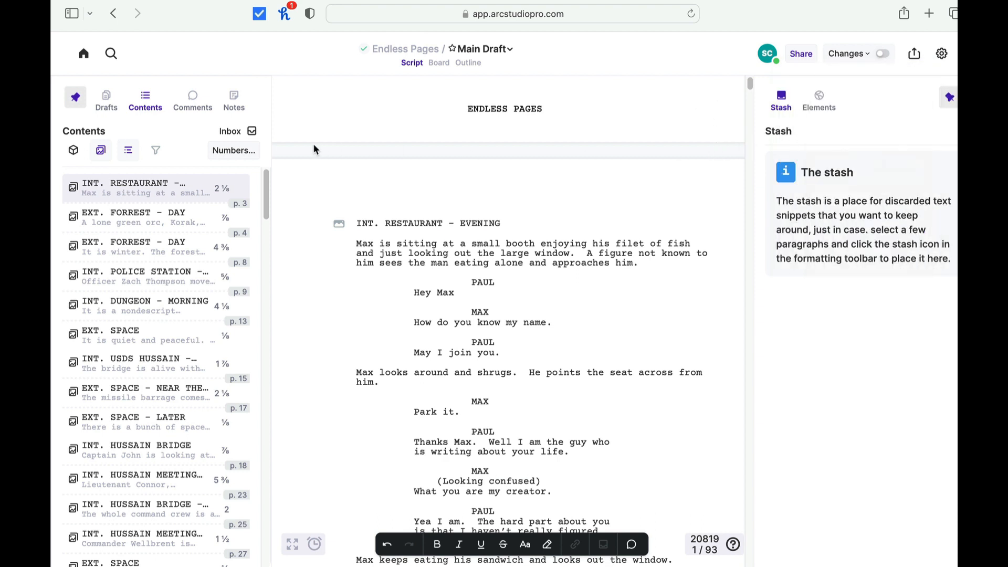
Step: Jump to the first EXT. FORREST - DAY scene through the contents list
{"action": "left_click", "coordinate": [149, 213]}
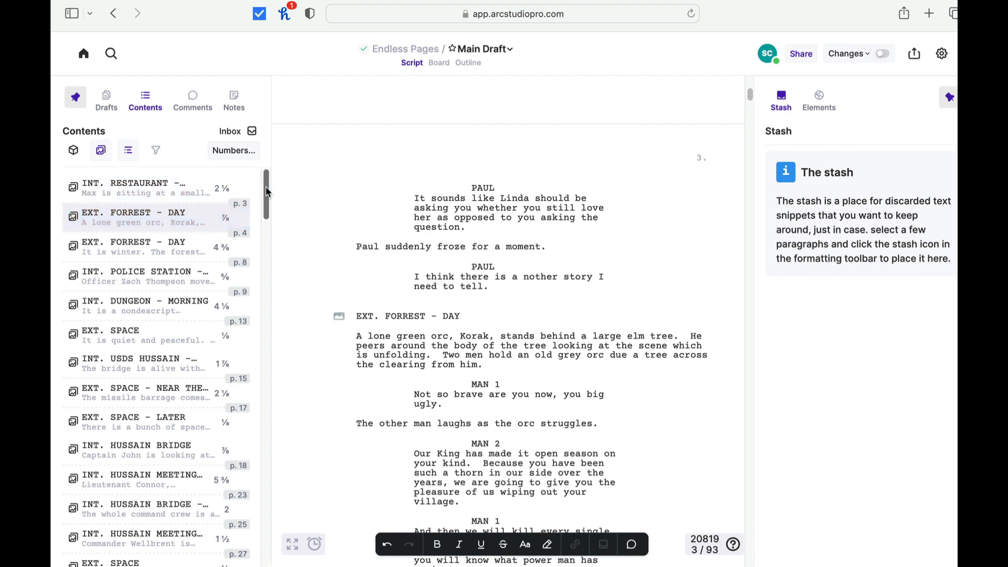
{"action": "mouse_move", "coordinate": [268, 192]}
{"action": "left_mouse_down"}
{"action": "mouse_move", "coordinate": [271, 354]}
{"action": "mouse_move", "coordinate": [282, 184]}
{"action": "left_mouse_up"}
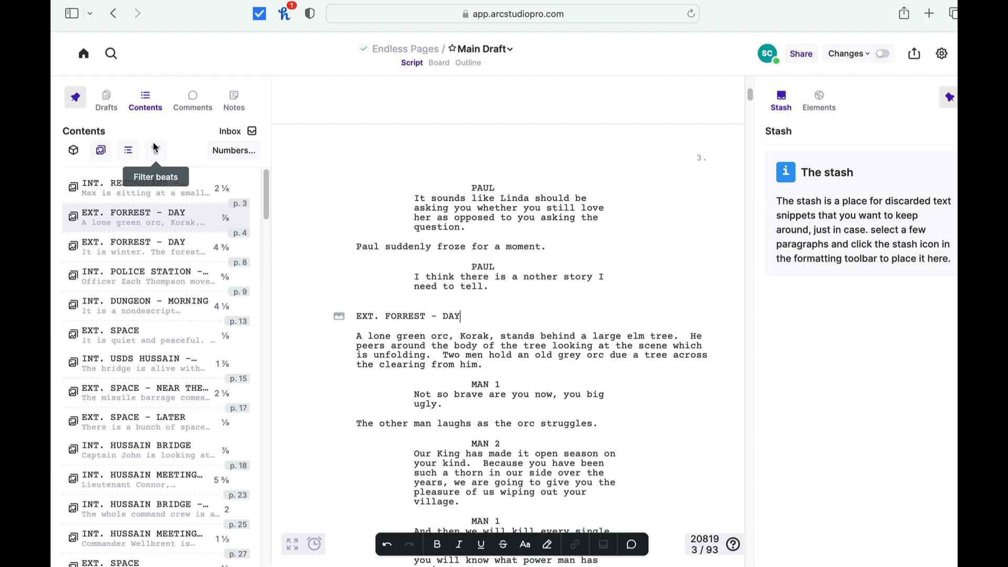
Step: Search the document for "orc" and look through the list of matches
{"action": "left_click", "coordinate": [115, 55]}
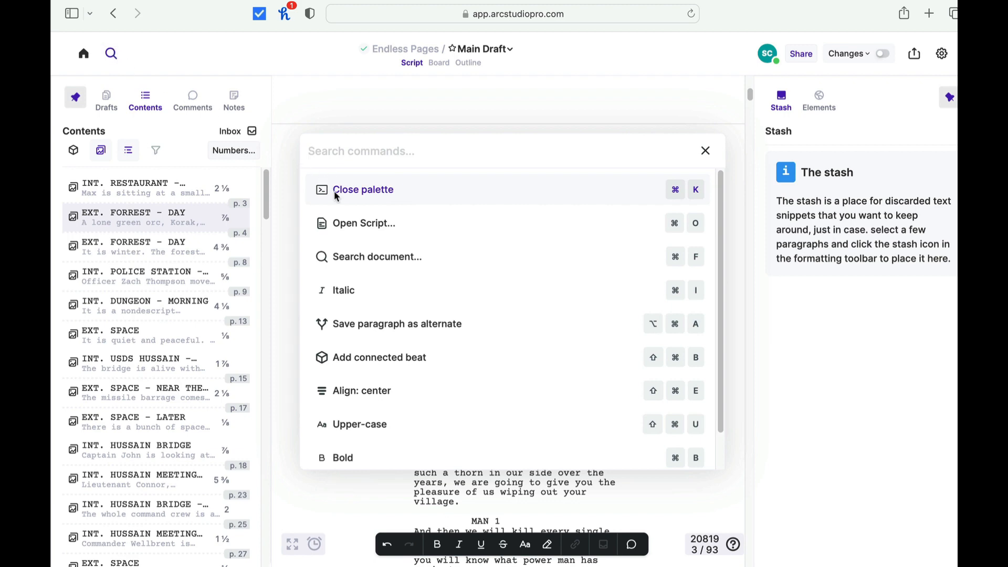
{"action": "left_click", "coordinate": [366, 252]}
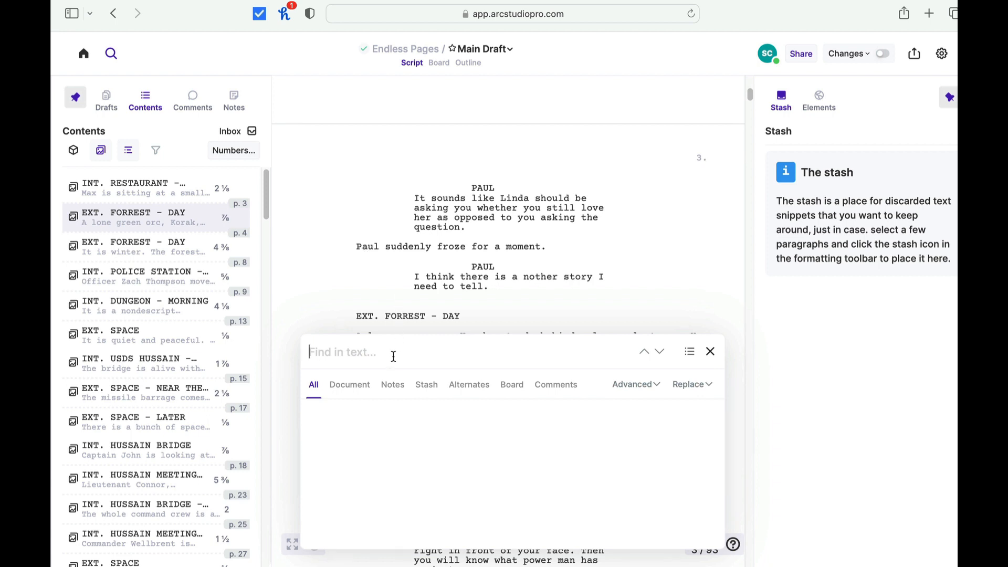
{"action": "type", "text": "orc"}
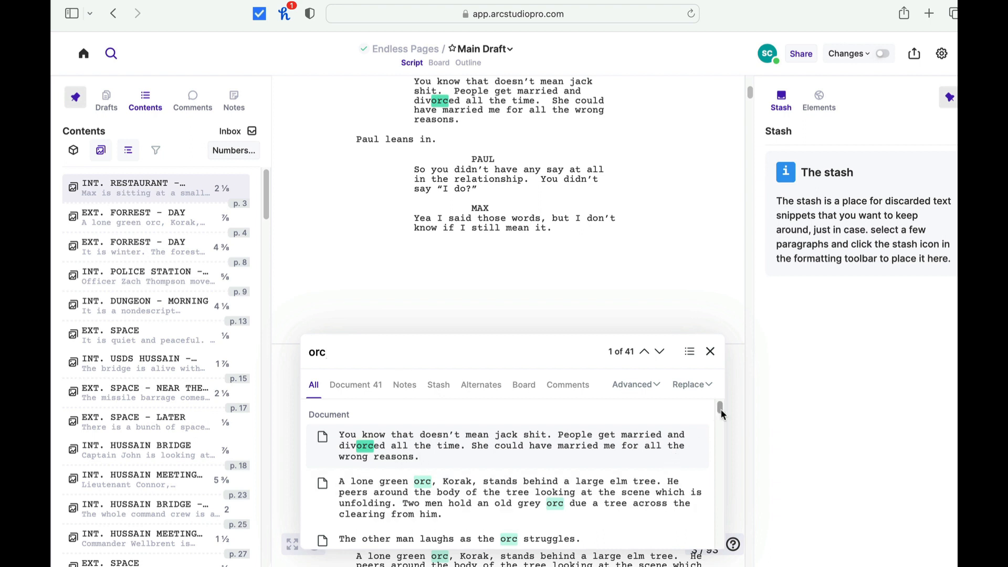
{"action": "left_click_drag", "start_coordinate": [720, 410], "coordinate": [720, 430]}
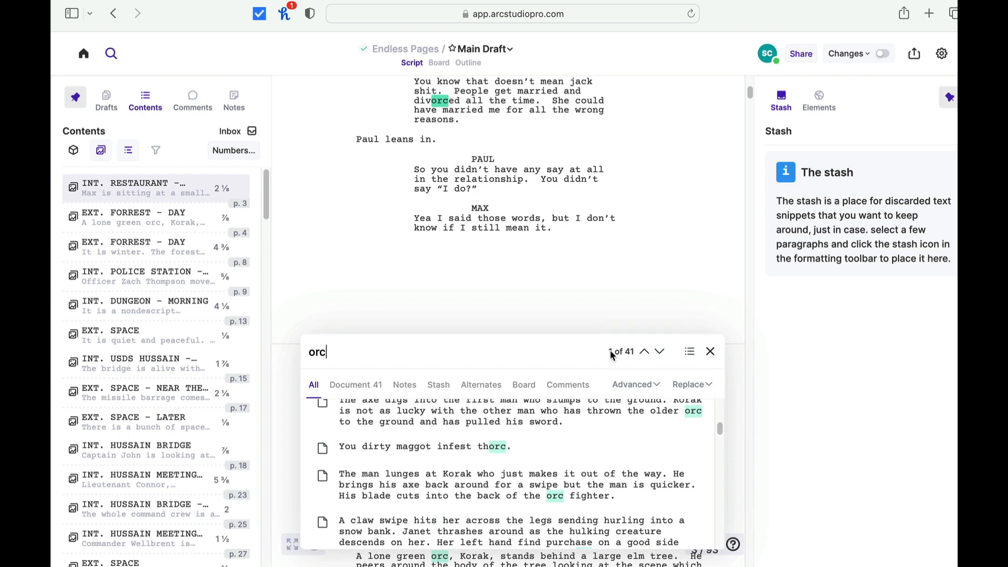
Step: Step forward to the fifth "orc" match, and leave the search and the script for the desk's script list
{"action": "left_click", "coordinate": [660, 353]}
{"action": "left_click", "coordinate": [660, 355]}
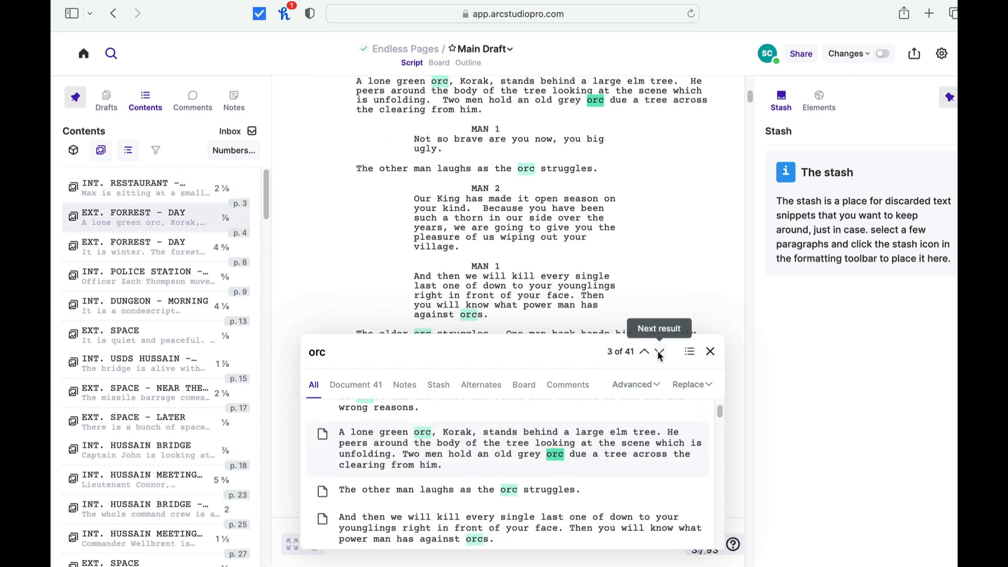
{"action": "left_click", "coordinate": [660, 355]}
{"action": "left_click", "coordinate": [660, 355]}
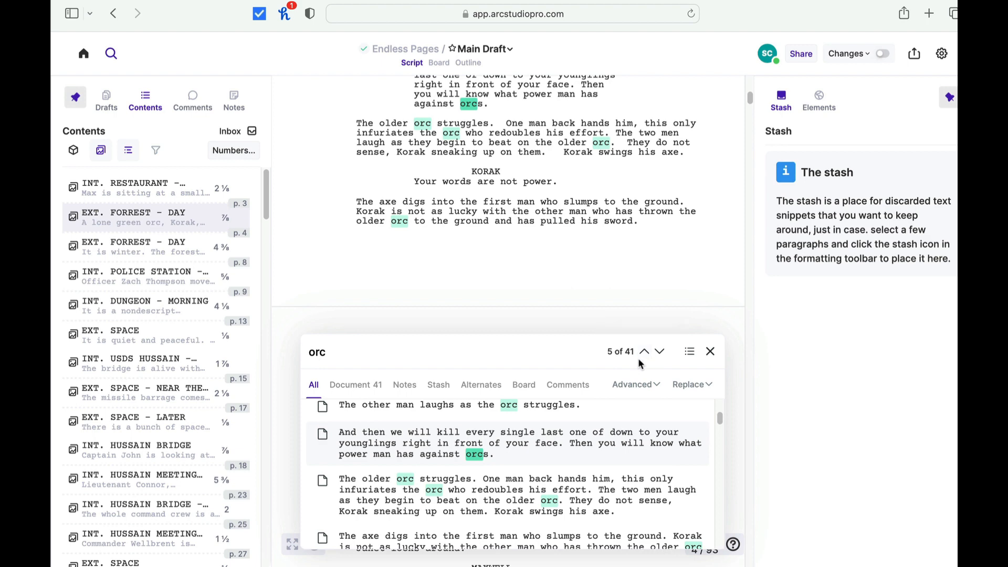
{"action": "left_click", "coordinate": [711, 352]}
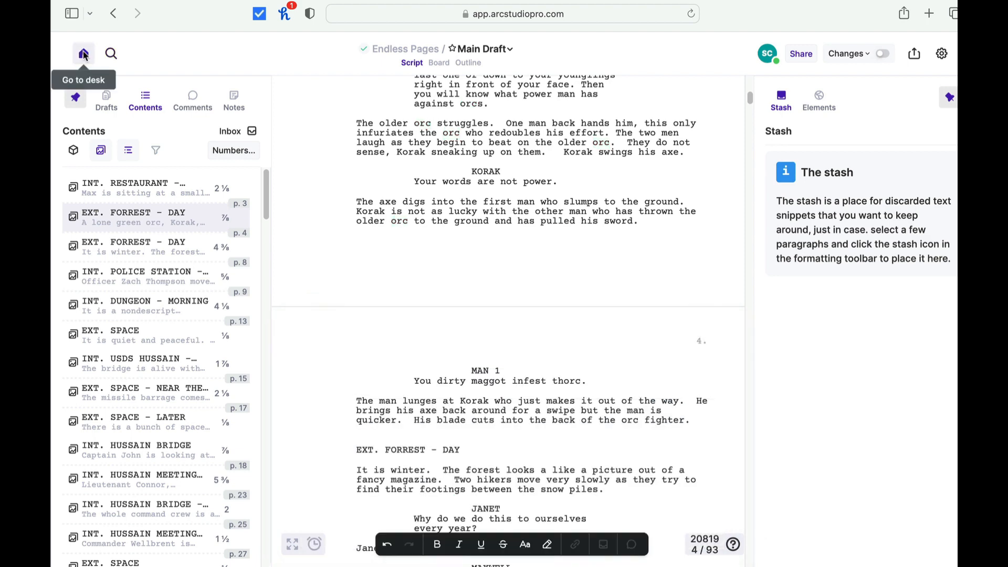
{"action": "left_click", "coordinate": [84, 55]}
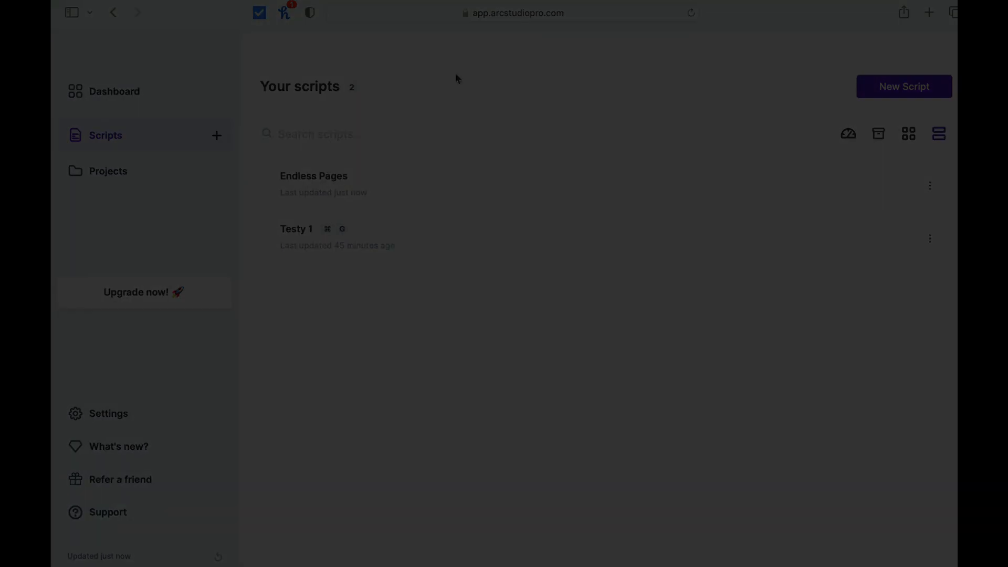